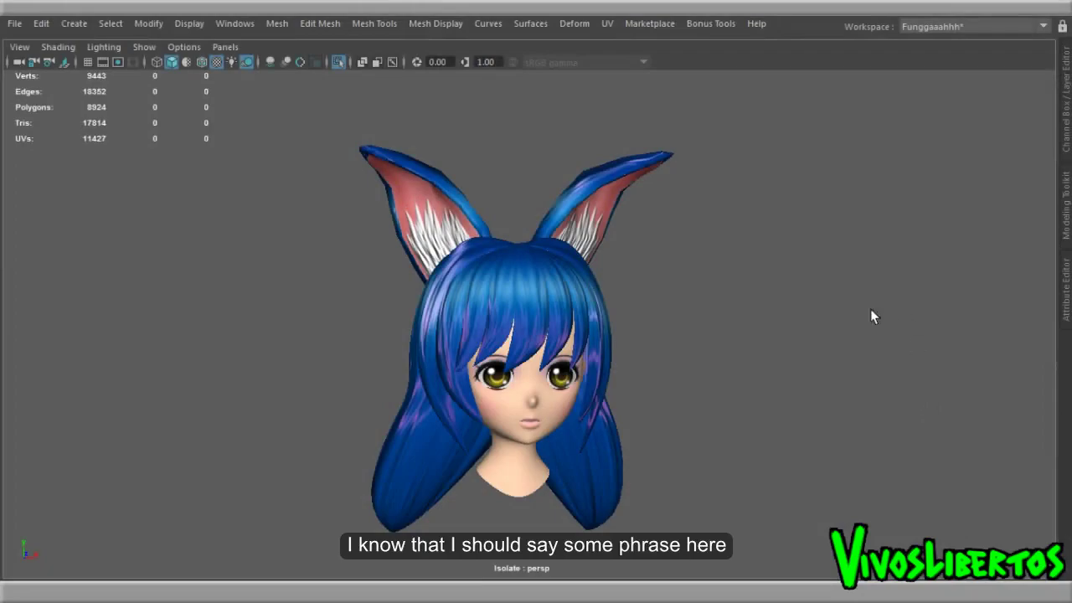
# Step: Show the perspective camera's (perspShape) attributes in the Attribute Editor beside the viewport
pyautogui.moveTo(793, 335)
pyautogui.keyDown('alt'); pyautogui.mouseDown()
pyautogui.moveTo(759, 300)
pyautogui.moveTo(998, 331)
pyautogui.moveTo(900, 318)
pyautogui.moveTo(945, 407)
pyautogui.moveTo(900, 421)
pyautogui.mouseUp(); pyautogui.keyUp('alt')
pyautogui.keyDown('alt'); pyautogui.moveTo(900, 421); pyautogui.dragTo(756, 397, button='right'); pyautogui.keyUp('alt')
pyautogui.keyDown('alt'); pyautogui.moveTo(756, 397); pyautogui.dragTo(766, 340); pyautogui.keyUp('alt')
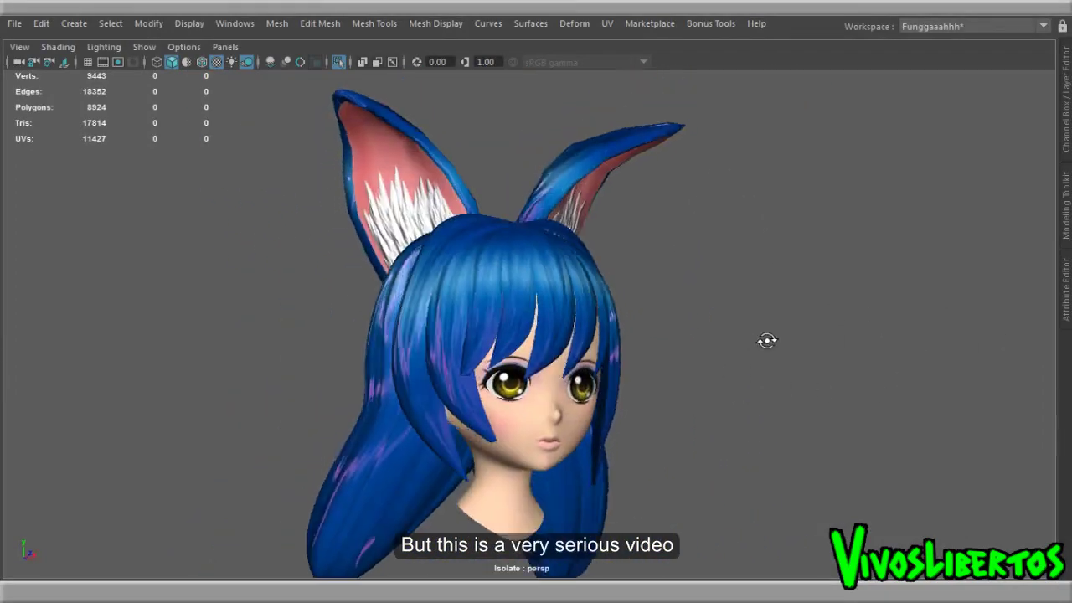
pyautogui.keyDown('alt'); pyautogui.moveTo(766, 340); pyautogui.dragTo(920, 391, button='right'); pyautogui.keyUp('alt')
pyautogui.moveTo(920, 391)
pyautogui.keyDown('alt'); pyautogui.mouseDown()
pyautogui.moveTo(871, 328)
pyautogui.moveTo(862, 335)
pyautogui.moveTo(780, 313)
pyautogui.moveTo(740, 323)
pyautogui.moveTo(876, 337)
pyautogui.mouseUp(); pyautogui.keyUp('alt')
pyautogui.keyDown('alt'); pyautogui.moveTo(876, 337); pyautogui.dragTo(692, 292, button='right'); pyautogui.keyUp('alt')
pyautogui.moveTo(691, 292)
pyautogui.keyDown('alt'); pyautogui.mouseDown()
pyautogui.moveTo(756, 321)
pyautogui.moveTo(700, 342)
pyautogui.moveTo(806, 364)
pyautogui.moveTo(890, 337)
pyautogui.moveTo(650, 339)
pyautogui.moveTo(641, 325)
pyautogui.moveTo(611, 369)
pyautogui.moveTo(775, 340)
pyautogui.mouseUp(); pyautogui.keyUp('alt')
pyautogui.scroll(-2, 758, 331)
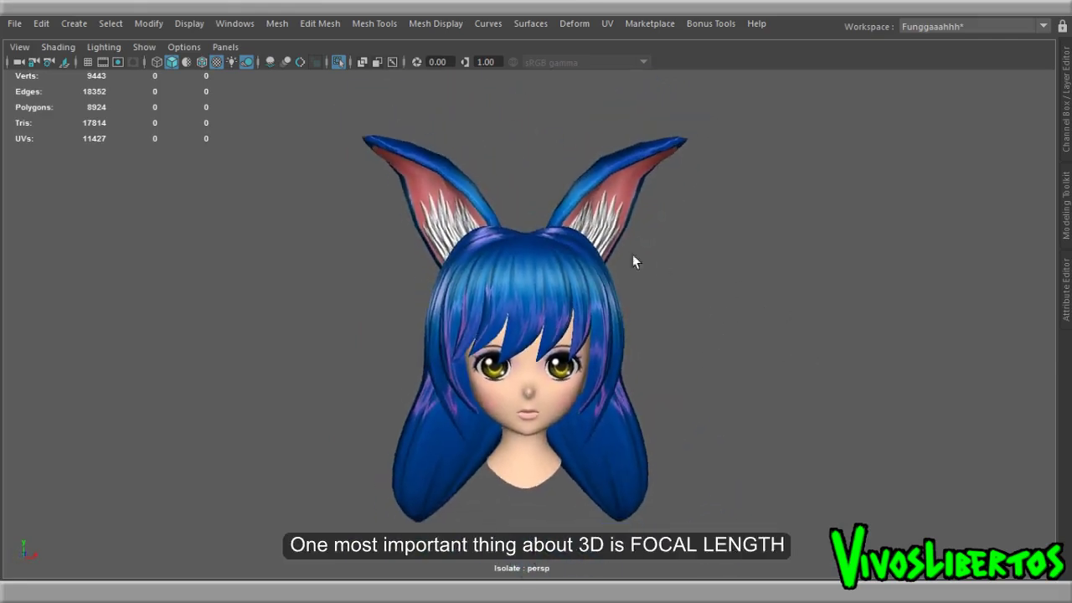
pyautogui.click(25, 48)
pyautogui.click(553, 219)
pyautogui.hotkey('ctrl', 'a')
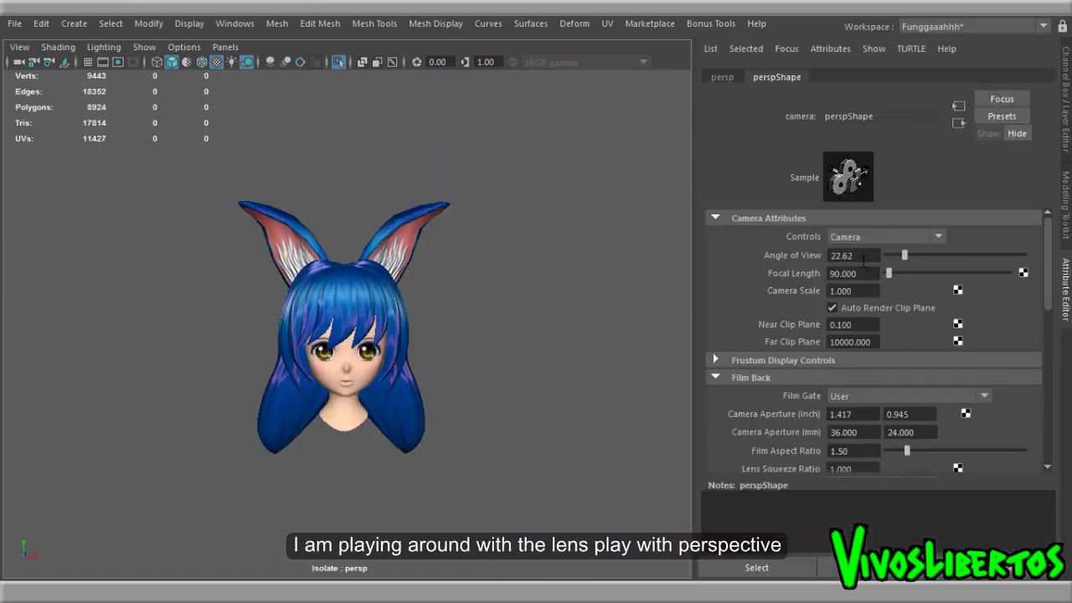
# Step: Drag the Focal Length slider up, then back down to about 70
pyautogui.moveTo(892, 279); pyautogui.dragTo(908, 277)
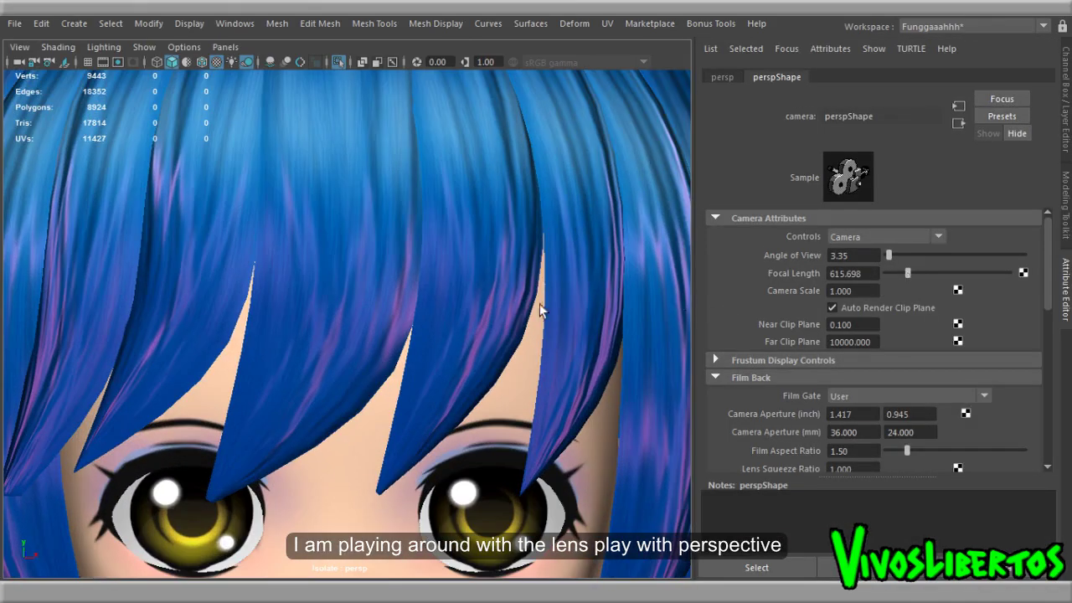
pyautogui.press('f')
pyautogui.moveTo(540, 310)
pyautogui.keyDown('alt'); pyautogui.mouseDown()
pyautogui.moveTo(333, 307)
pyautogui.moveTo(444, 311)
pyautogui.mouseUp(); pyautogui.keyUp('alt')
pyautogui.moveTo(907, 276); pyautogui.dragTo(887, 272)
# Step: Set the camera's Focal Length to 35, then change it to 50
pyautogui.doubleClick(853, 273)
pyautogui.write('35')
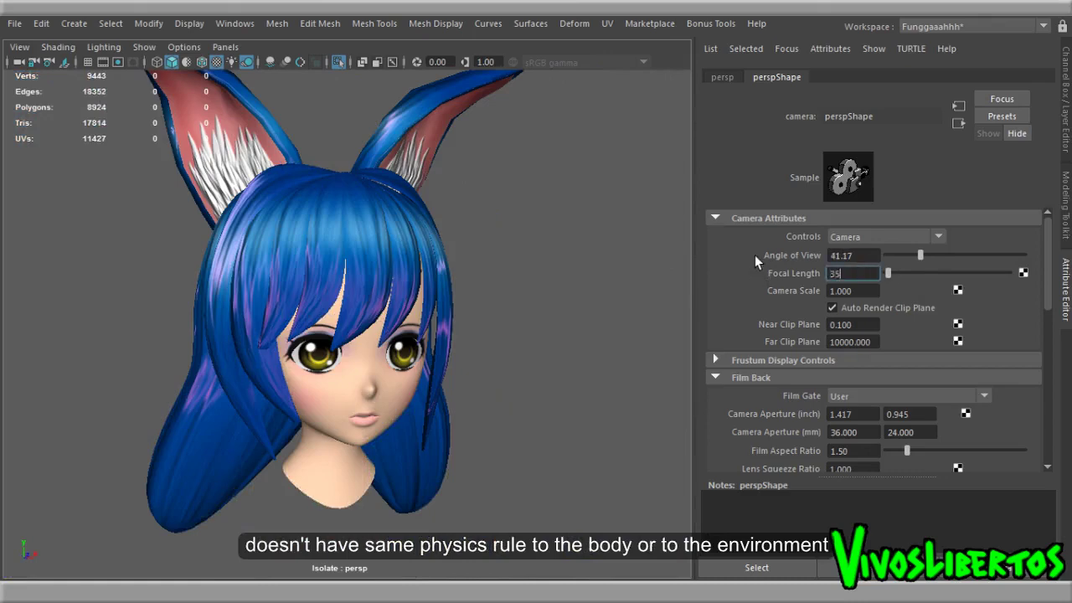
pyautogui.press('Return')
pyautogui.moveTo(471, 306)
pyautogui.keyDown('alt'); pyautogui.mouseDown()
pyautogui.moveTo(427, 311)
pyautogui.moveTo(584, 311)
pyautogui.moveTo(578, 335)
pyautogui.moveTo(634, 304)
pyautogui.moveTo(706, 310)
pyautogui.mouseUp(); pyautogui.keyUp('alt')
pyautogui.write('50')
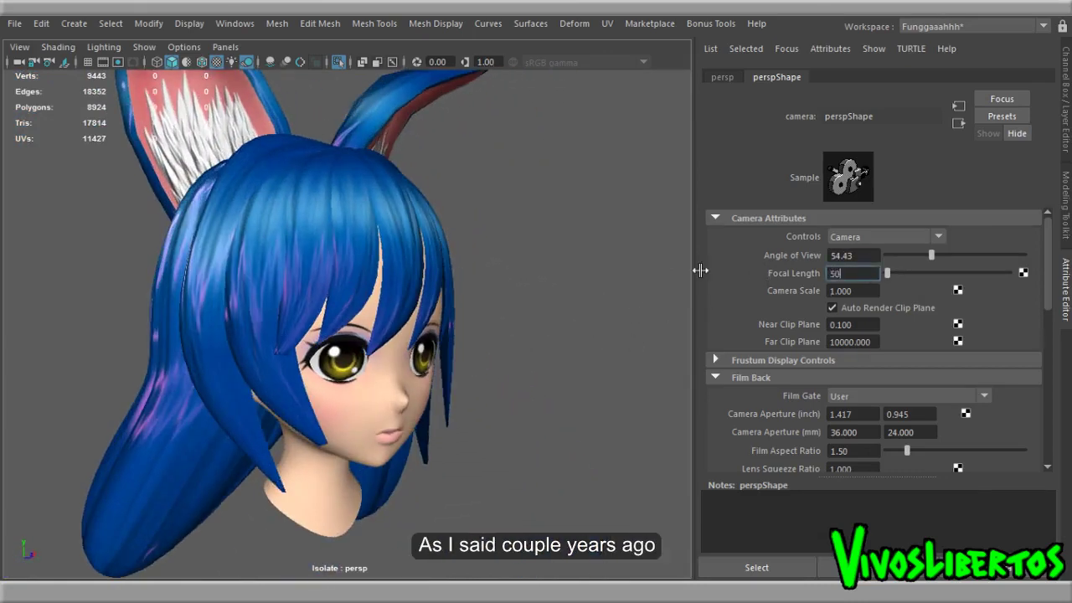
pyautogui.press('Return')
pyautogui.moveTo(626, 331)
pyautogui.keyDown('alt'); pyautogui.mouseDown()
pyautogui.moveTo(508, 314)
pyautogui.moveTo(506, 331)
pyautogui.mouseUp(); pyautogui.keyUp('alt')
pyautogui.scroll(-2, 1008, 418)
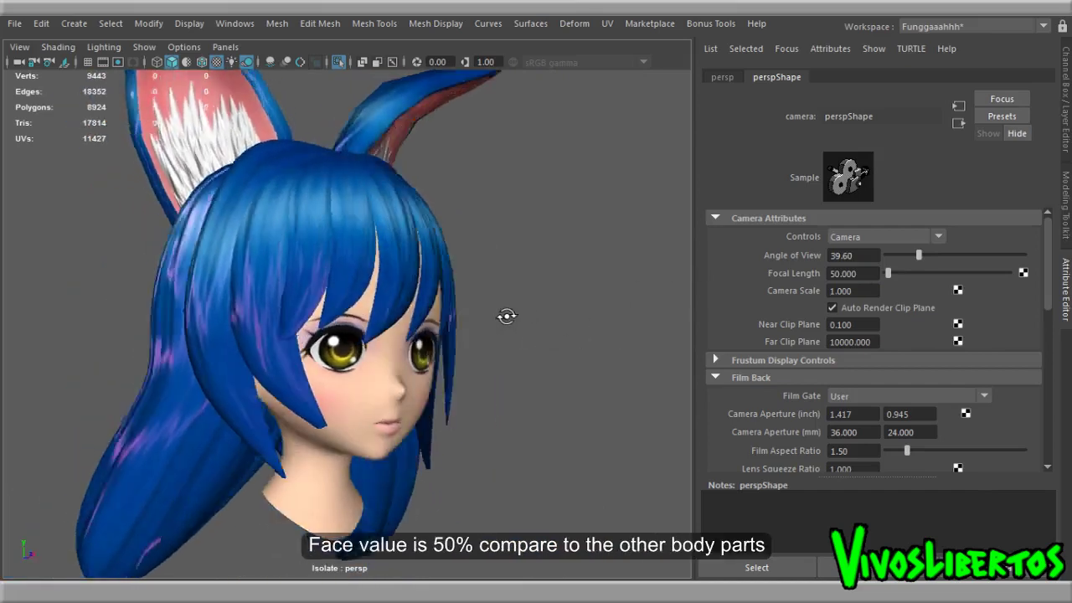
pyautogui.scroll(-2, 971, 402)
pyautogui.scroll(-3, 946, 390)
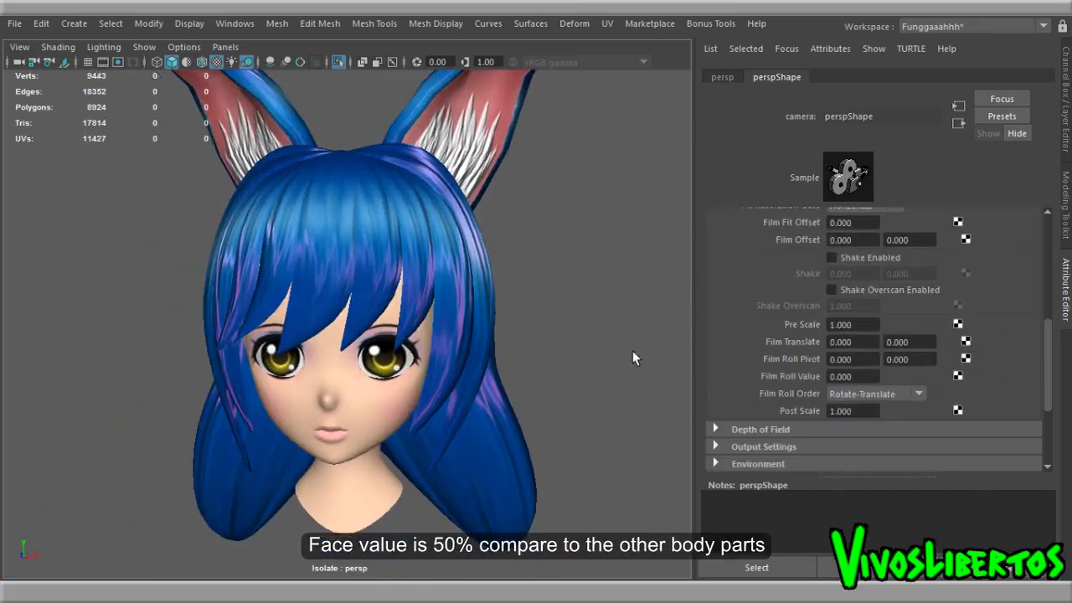
pyautogui.keyDown('alt'); pyautogui.moveTo(593, 327); pyautogui.dragTo(671, 323); pyautogui.keyUp('alt')
pyautogui.scroll(-3, 762, 318)
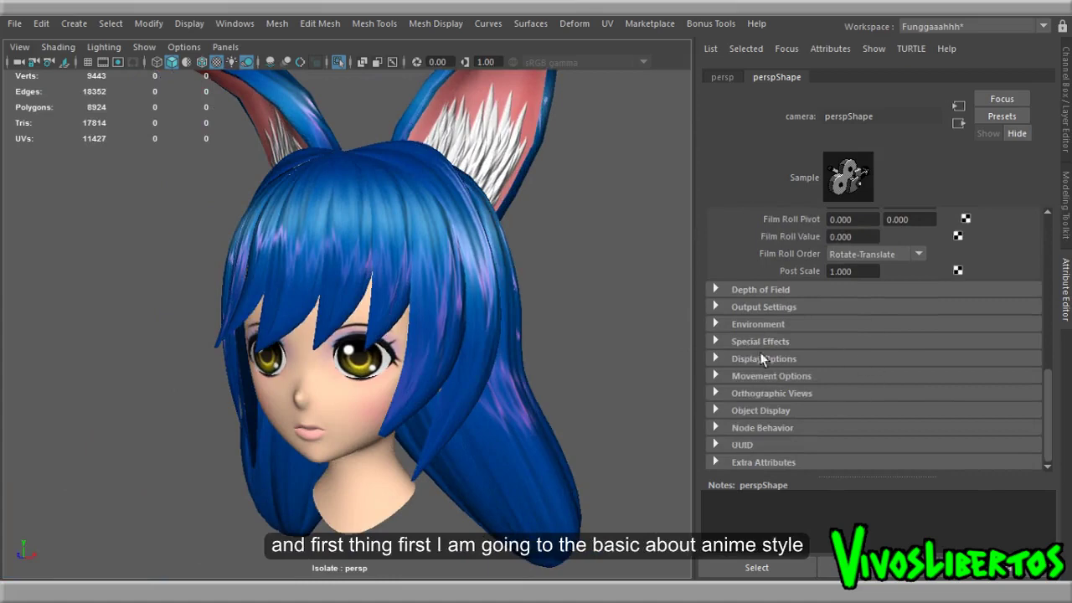
# Step: Expand and collapse the camera's Special Effects, Environment and Output Settings sections
pyautogui.click(721, 340)
pyautogui.click(718, 340)
pyautogui.click(714, 324)
pyautogui.click(714, 324)
pyautogui.click(714, 306)
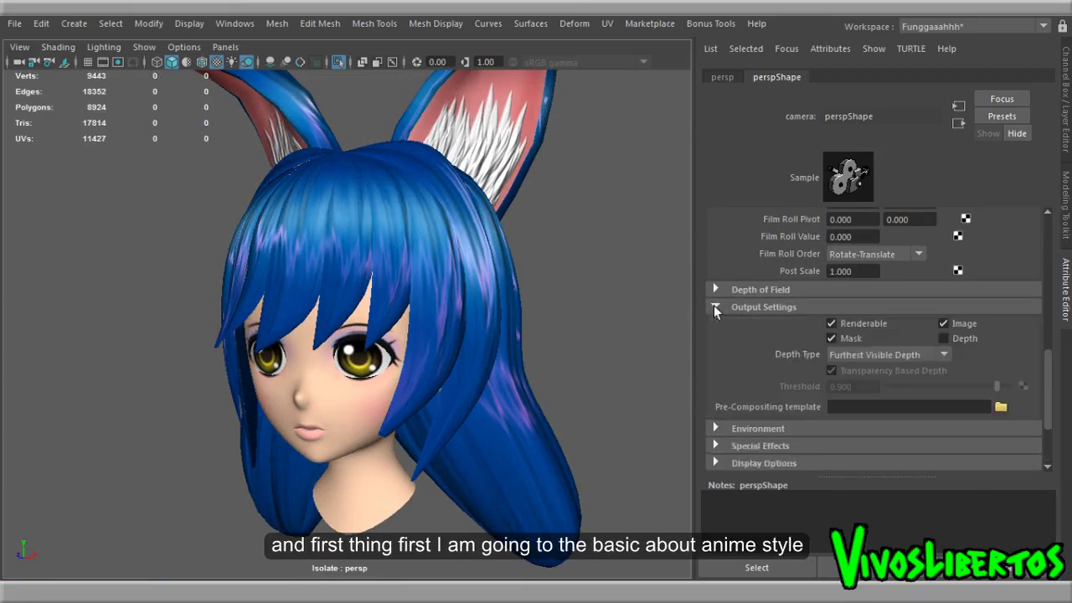
pyautogui.scroll(-2, 754, 360)
pyautogui.scroll(-1, 792, 411)
# Step: Expand Orthographic Views and switch the camera to orthographic, then back to perspective
pyautogui.click(716, 393)
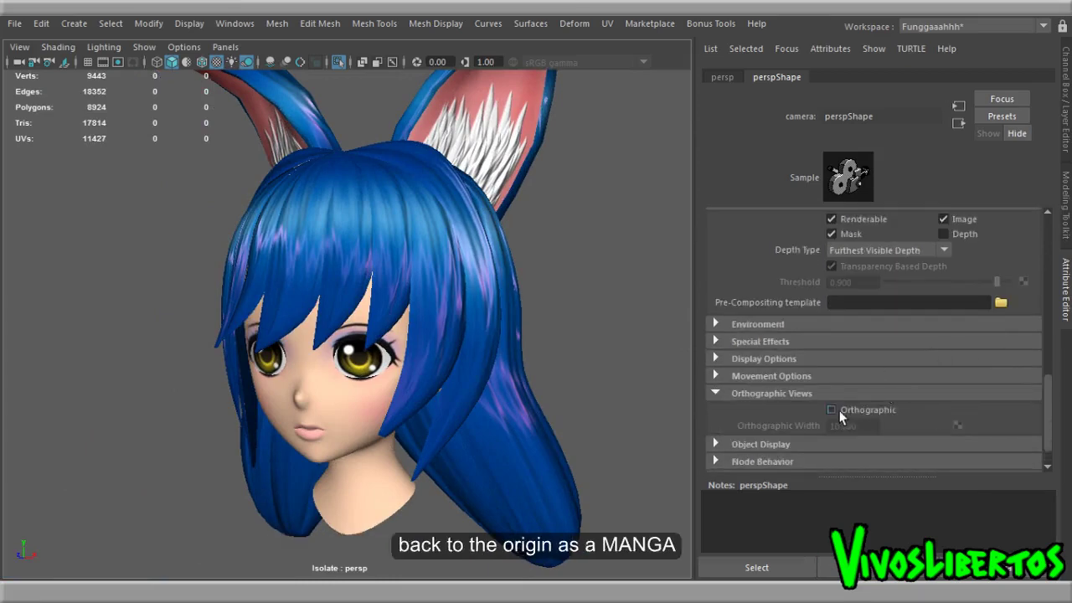
pyautogui.click(832, 409)
pyautogui.scroll(-1, 555, 352)
pyautogui.scroll(-1, 555, 348)
pyautogui.scroll(-1, 553, 355)
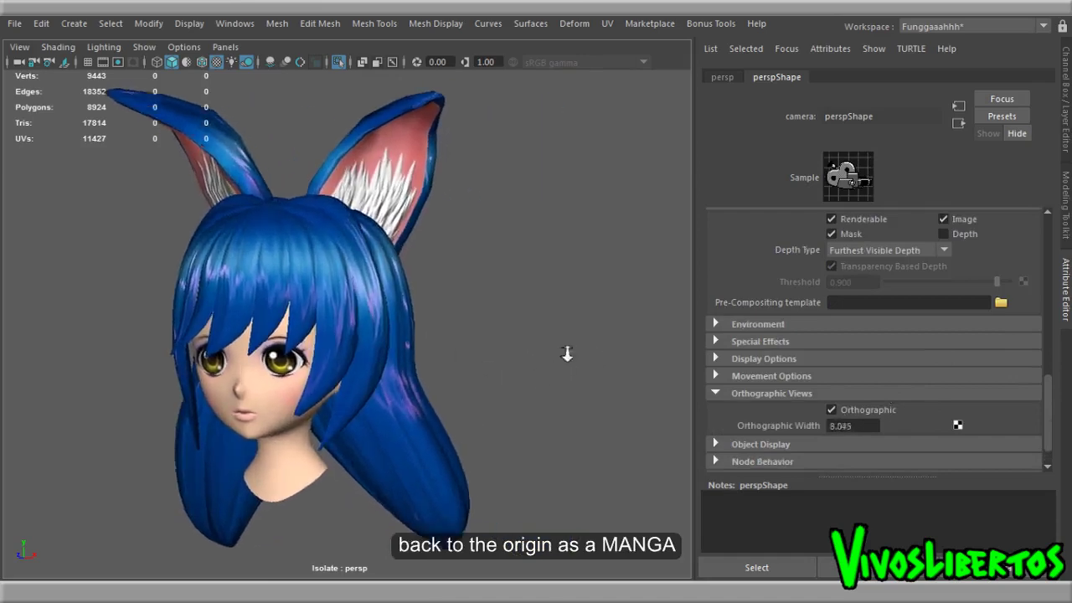
pyautogui.moveTo(567, 355)
pyautogui.keyDown('alt'); pyautogui.mouseDown(button='right')
pyautogui.moveTo(386, 316)
pyautogui.moveTo(581, 352)
pyautogui.mouseUp(button='right'); pyautogui.keyUp('alt')
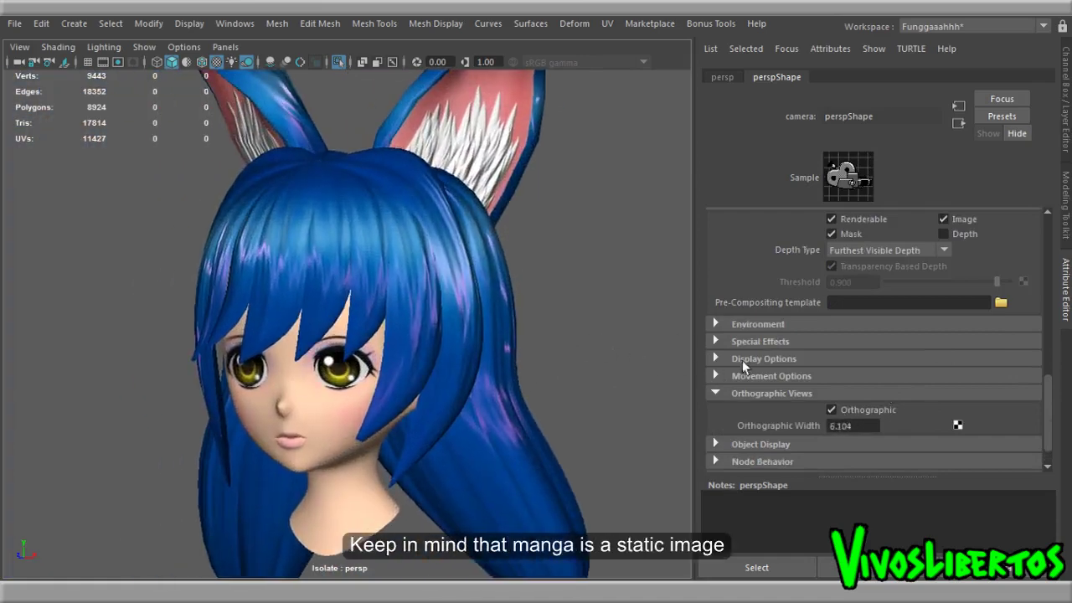
pyautogui.click(832, 409)
pyautogui.moveTo(565, 366)
pyautogui.keyDown('alt'); pyautogui.mouseDown()
pyautogui.moveTo(651, 359)
pyautogui.moveTo(687, 368)
pyautogui.mouseUp(); pyautogui.keyUp('alt')
# Step: Toggle Orthographic on and off several more times, leaving it unchecked
pyautogui.click(830, 410)
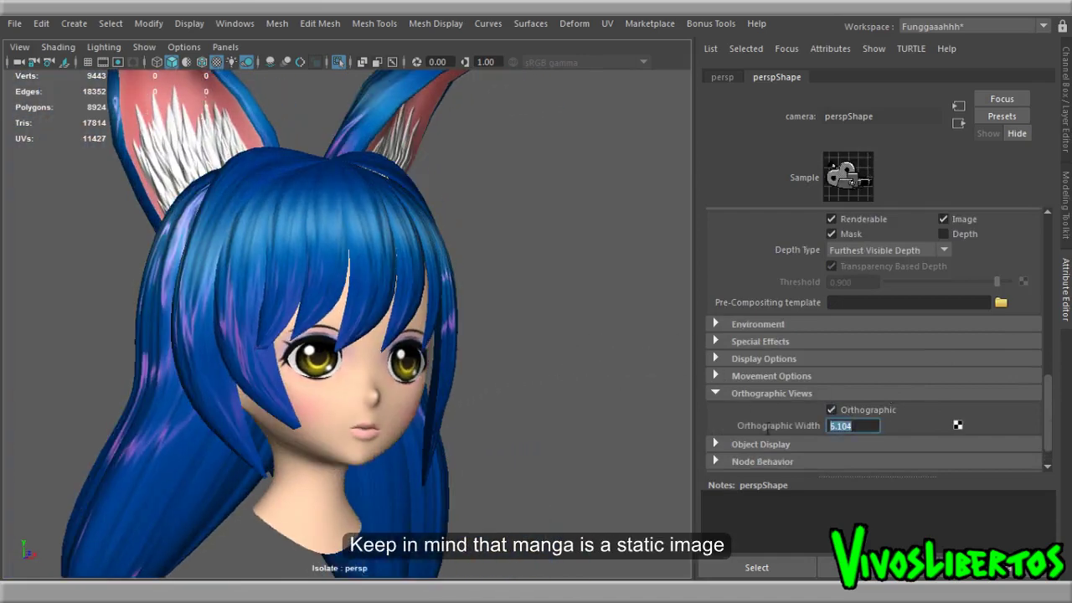
pyautogui.scroll(-1, 495, 383)
pyautogui.moveTo(495, 383)
pyautogui.keyDown('alt'); pyautogui.mouseDown(button='right')
pyautogui.moveTo(571, 358)
pyautogui.moveTo(500, 368)
pyautogui.mouseUp(button='right'); pyautogui.keyUp('alt')
pyautogui.click(834, 414)
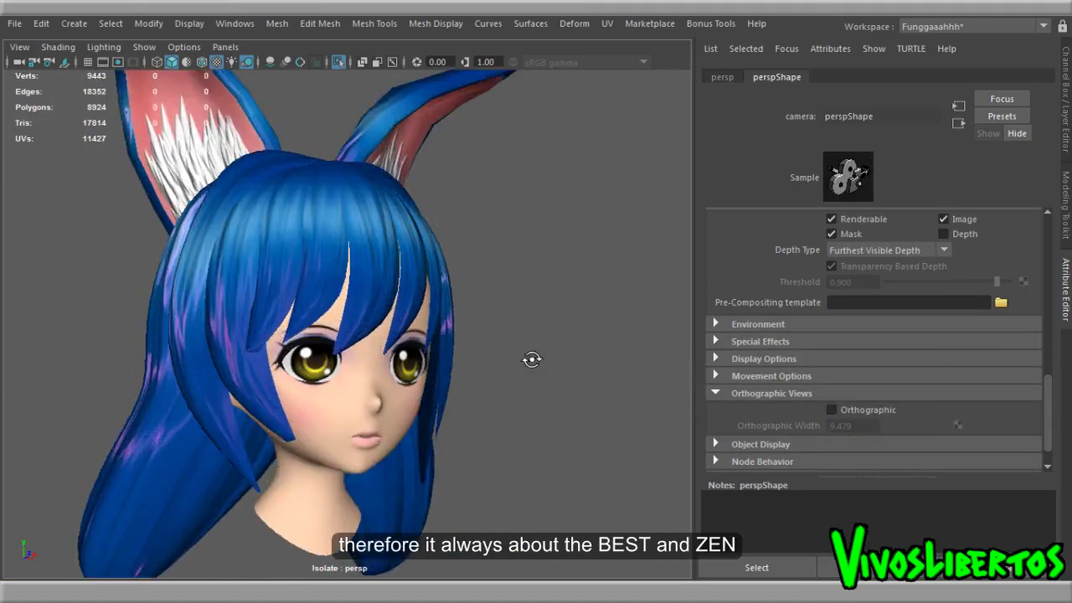
pyautogui.moveTo(531, 359)
pyautogui.keyDown('alt'); pyautogui.mouseDown()
pyautogui.moveTo(527, 386)
pyautogui.moveTo(539, 343)
pyautogui.moveTo(615, 351)
pyautogui.mouseUp(); pyautogui.keyUp('alt')
pyautogui.click(828, 413)
pyautogui.click(829, 411)
pyautogui.click(830, 411)
pyautogui.click(833, 415)
# Step: Close the camera's Attribute Editor so the viewport spans the full width
pyautogui.moveTo(1048, 405); pyautogui.dragTo(1045, 251)
pyautogui.scroll(3, 1045, 252)
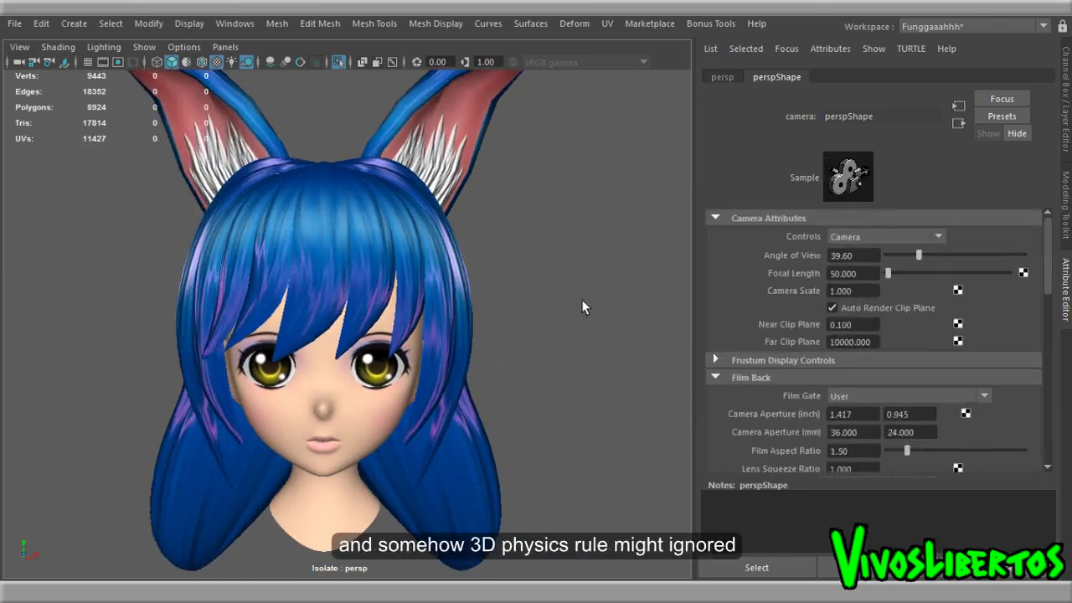
pyautogui.keyDown('alt'); pyautogui.moveTo(582, 299); pyautogui.dragTo(579, 279, button='right'); pyautogui.keyUp('alt')
pyautogui.hotkey('ctrl', 'a')
pyautogui.keyDown('alt'); pyautogui.moveTo(838, 328); pyautogui.dragTo(819, 335, button='right'); pyautogui.keyUp('alt')
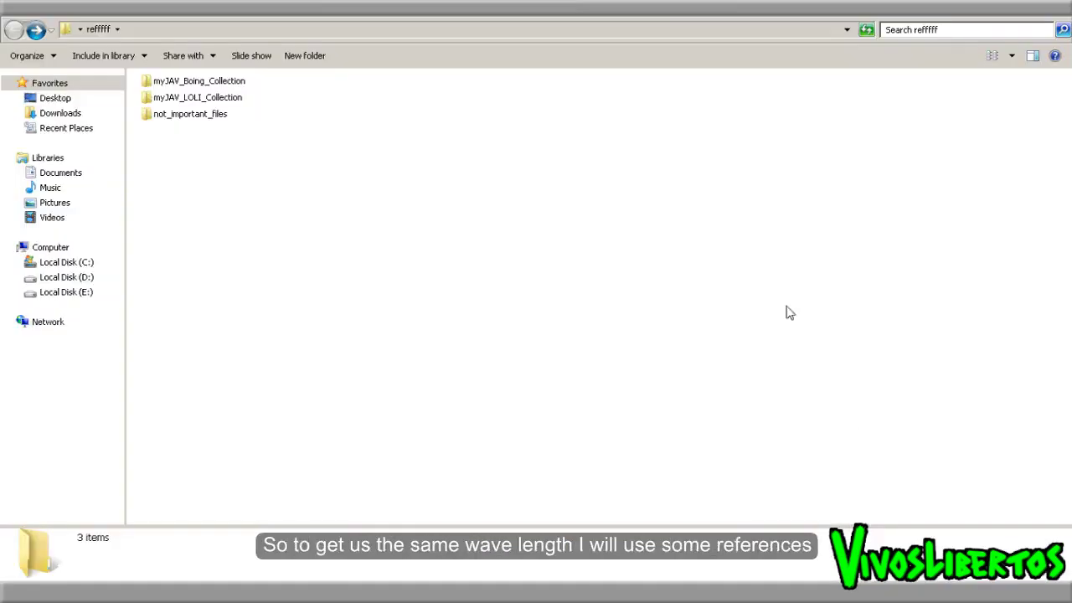
# Step: Look inside the two collection subfolders of refffff and return each time
pyautogui.doubleClick(240, 83)
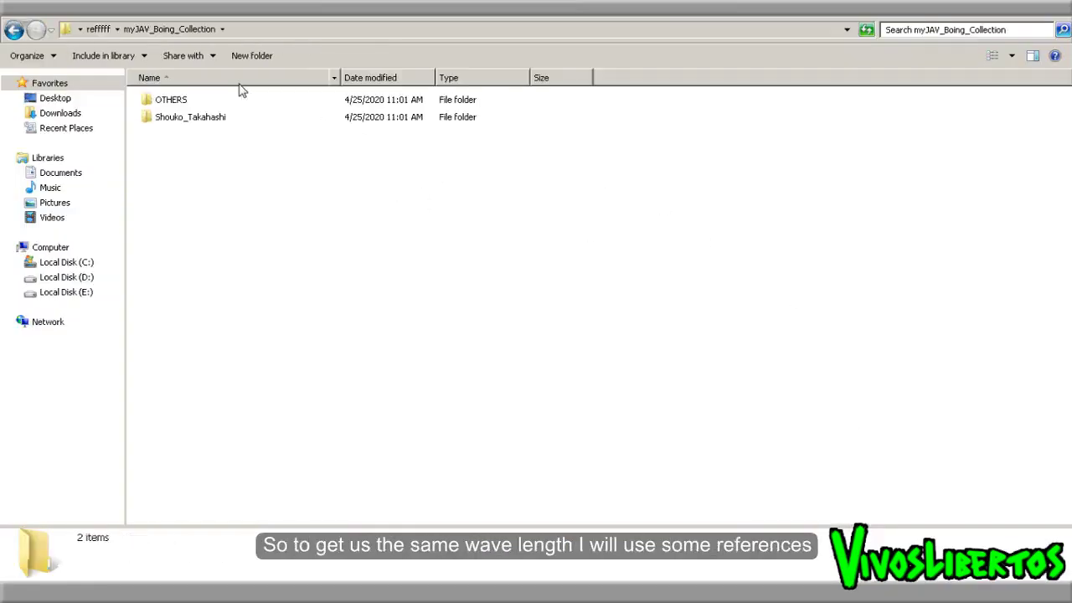
pyautogui.click(15, 31)
pyautogui.doubleClick(235, 97)
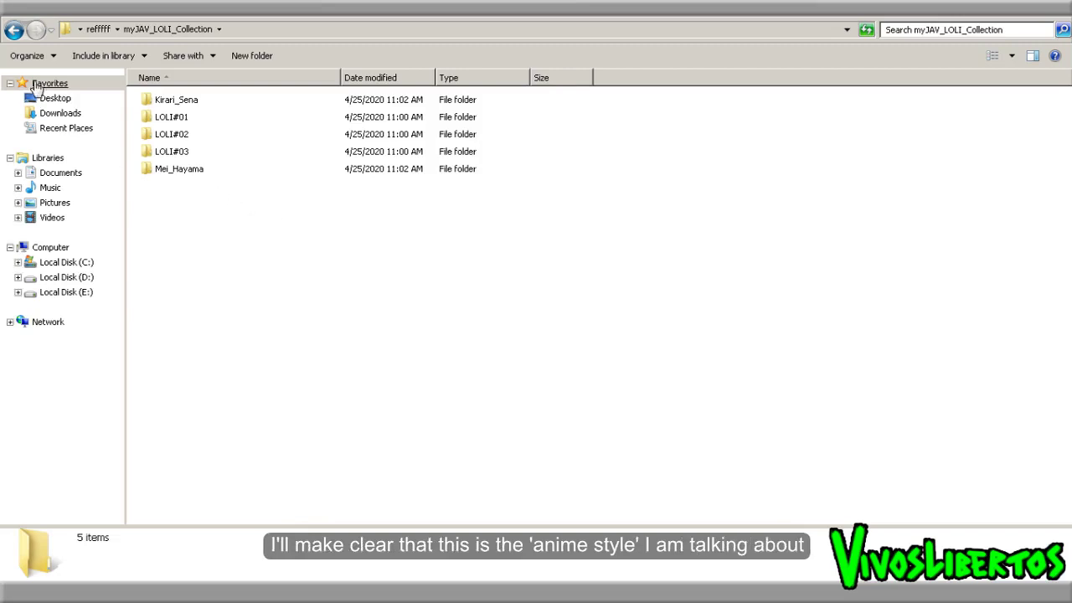
pyautogui.click(15, 30)
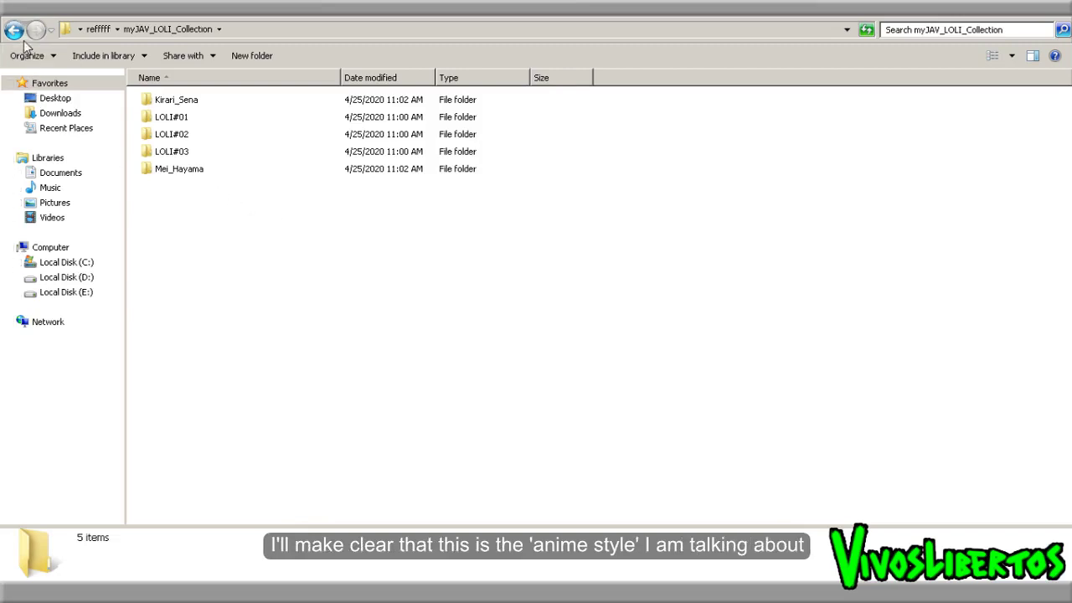
pyautogui.doubleClick(156, 117)
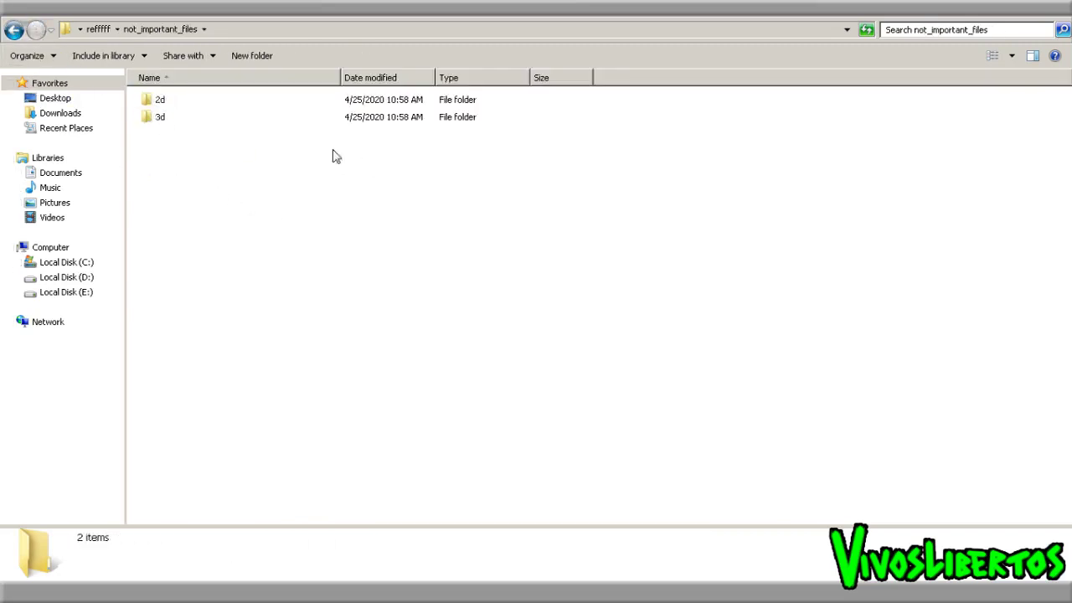
pyautogui.doubleClick(159, 99)
pyautogui.doubleClick(179, 113)
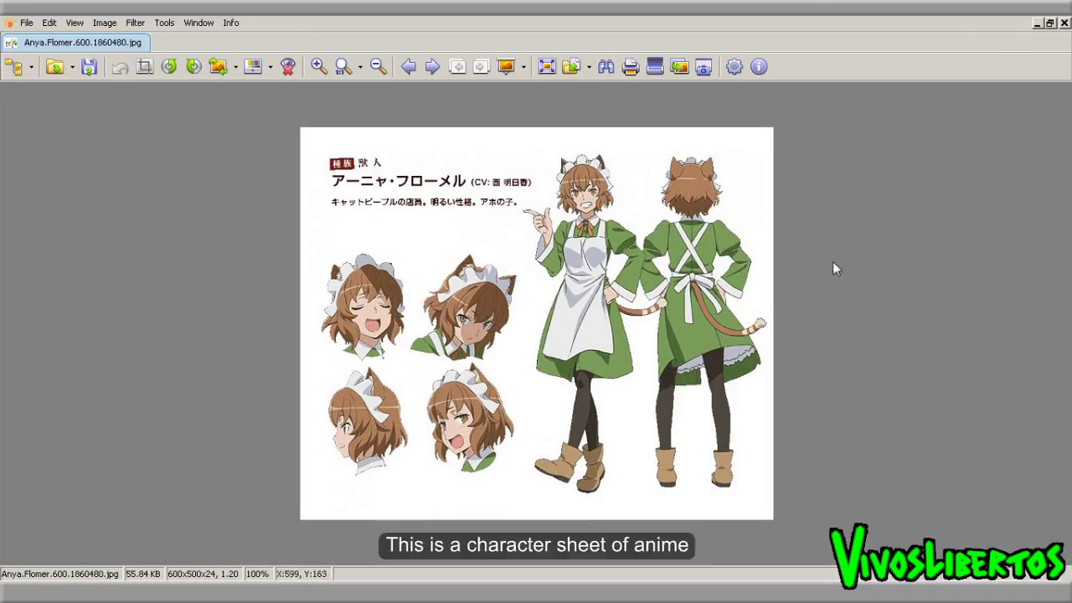
# Step: Zoom in and out on the Anya.Flomer character sheet
pyautogui.scroll(1, 878, 279)
pyautogui.scroll(1, 754, 263)
pyautogui.scroll(-2, 616, 249)
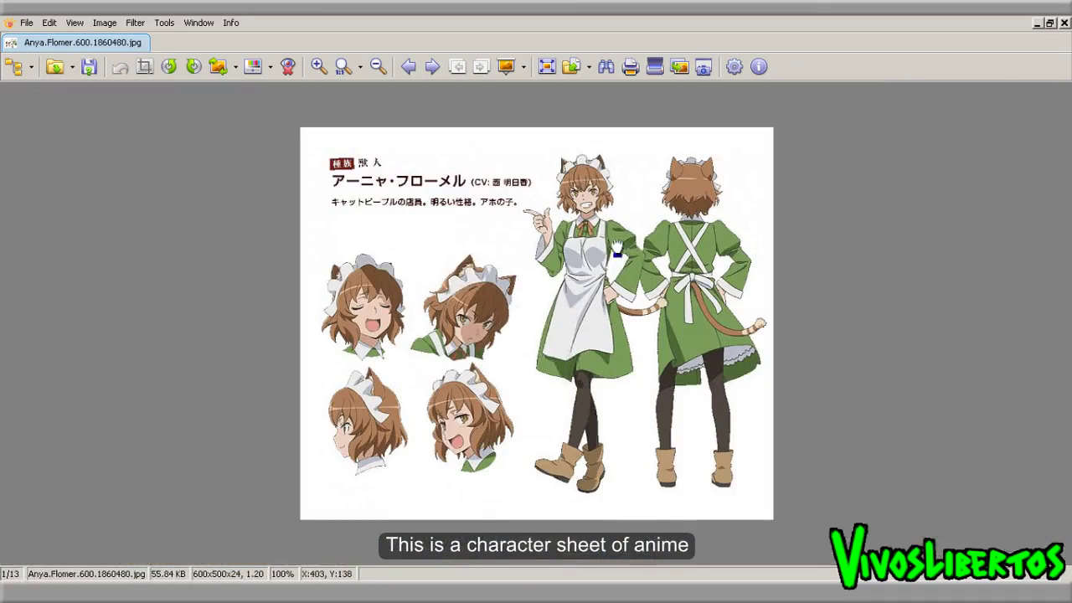
pyautogui.scroll(2, 637, 264)
pyautogui.scroll(1, 608, 341)
pyautogui.scroll(1, 666, 327)
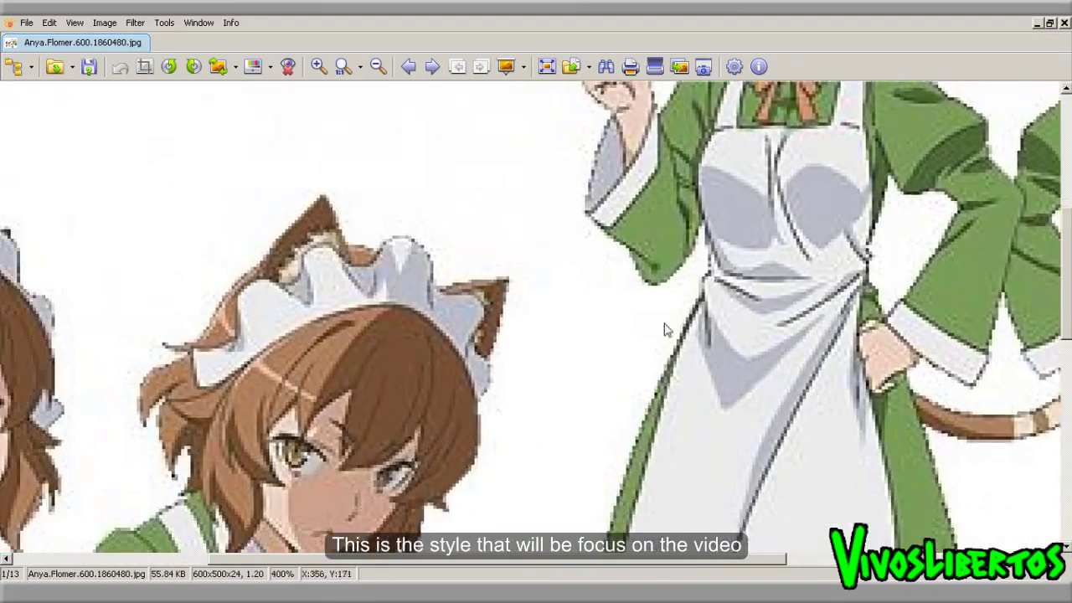
pyautogui.scroll(-1, 751, 251)
pyautogui.scroll(-2, 713, 260)
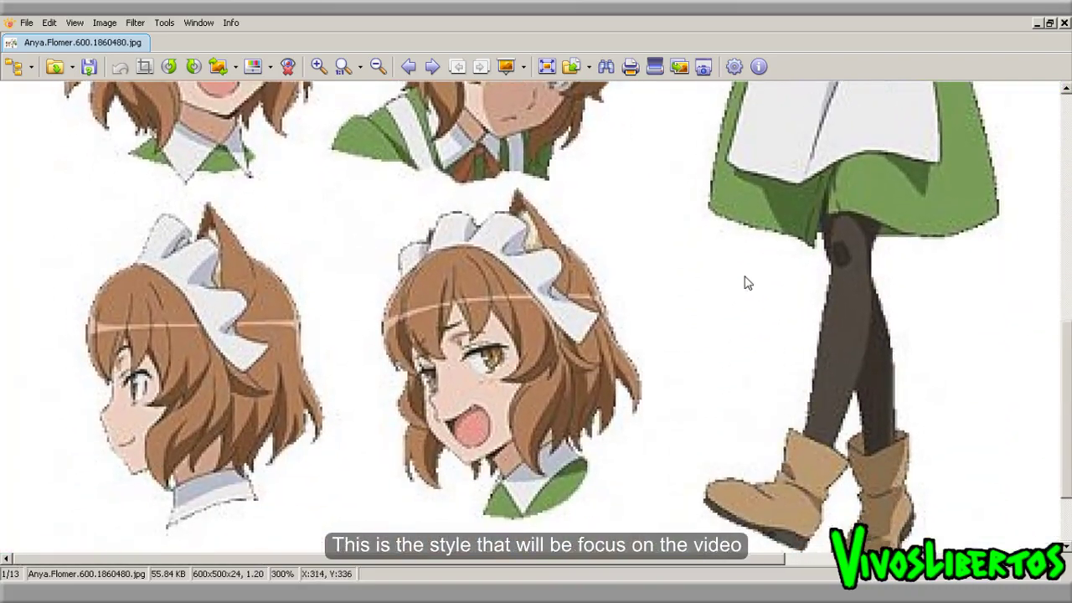
pyautogui.scroll(-2, 504, 292)
pyautogui.scroll(-1, 633, 292)
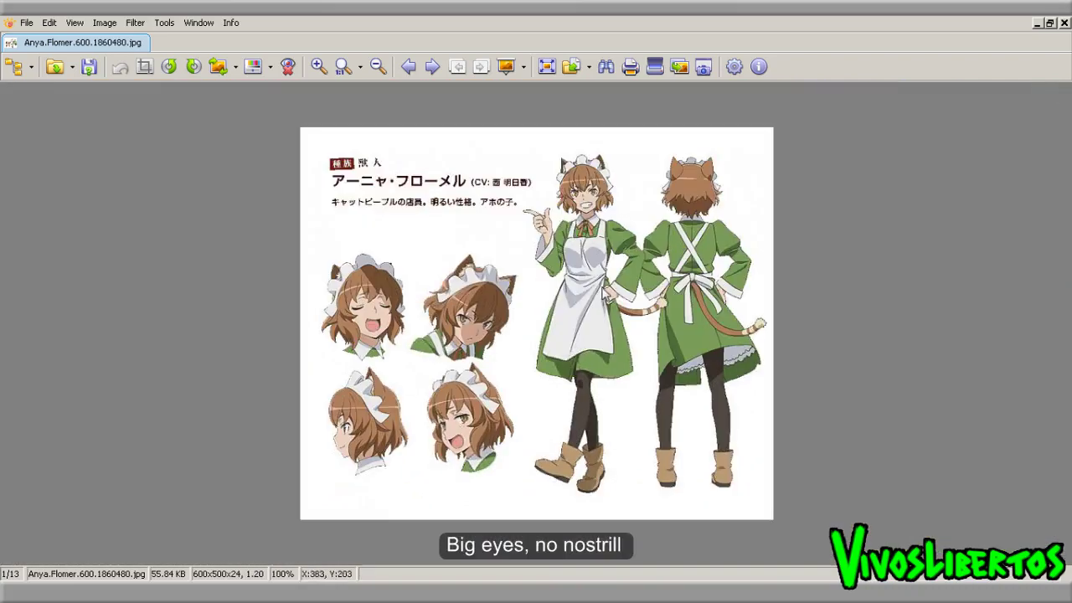
# Step: Advance to the next sheet and zoom in to inspect its lower heads
pyautogui.press('space')
pyautogui.scroll(2, 598, 292)
pyautogui.scroll(-2, 598, 292)
pyautogui.scroll(1, 599, 296)
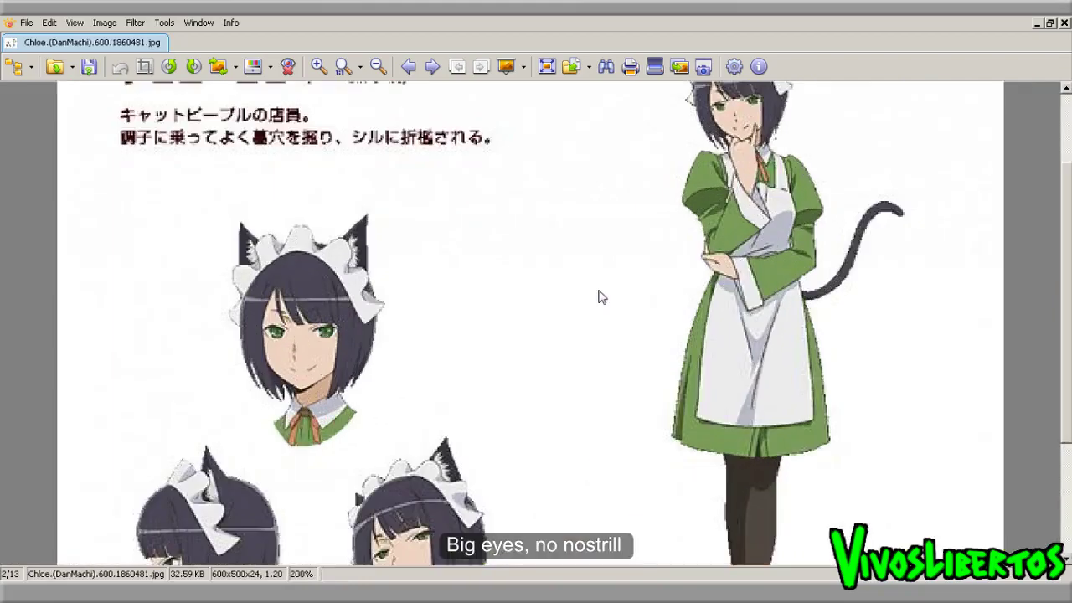
pyautogui.scroll(1, 444, 402)
pyautogui.scroll(1, 435, 394)
pyautogui.moveTo(419, 390); pyautogui.dragTo(542, 314)
pyautogui.scroll(-1, 542, 314)
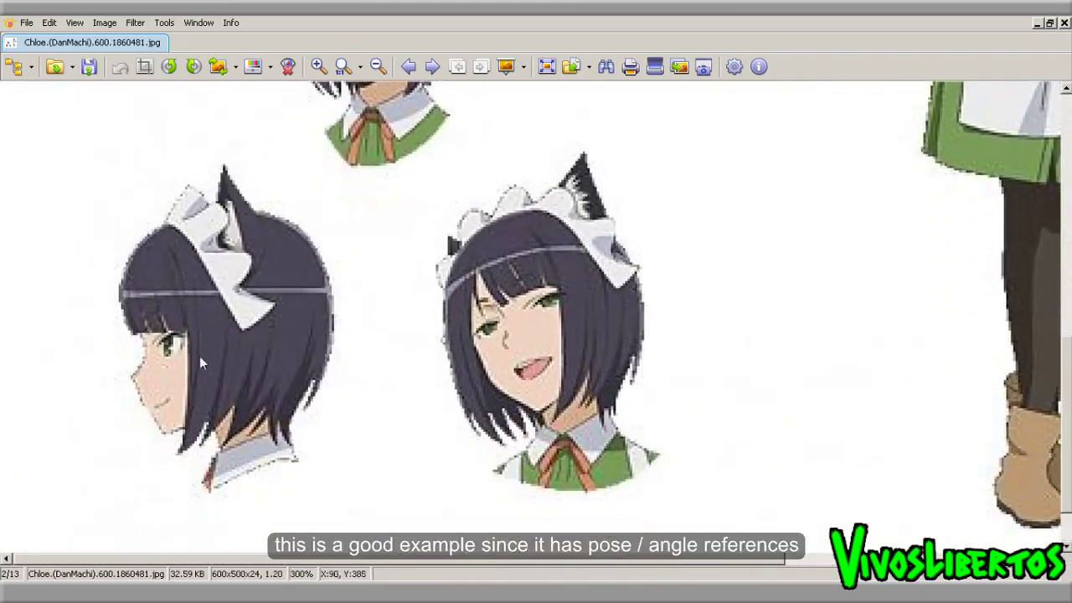
pyautogui.scroll(-1, 625, 349)
# Step: Advance to the following sheet and zoom in on its enlarged heads
pyautogui.press('space')
pyautogui.scroll(1, 613, 337)
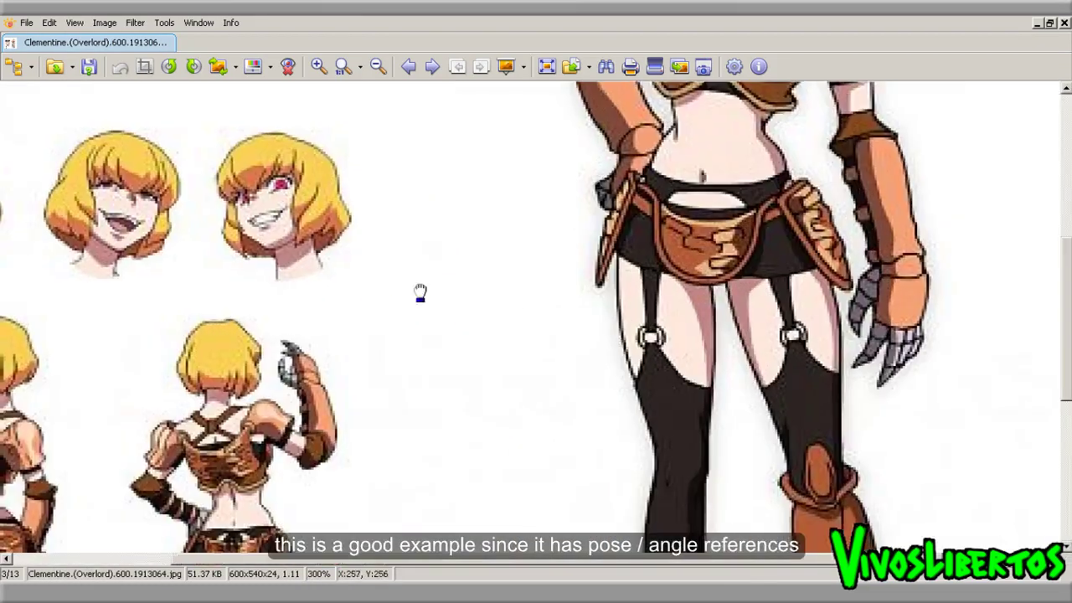
pyautogui.scroll(1, 419, 292)
pyautogui.scroll(1, 617, 335)
pyautogui.moveTo(598, 326); pyautogui.dragTo(639, 328)
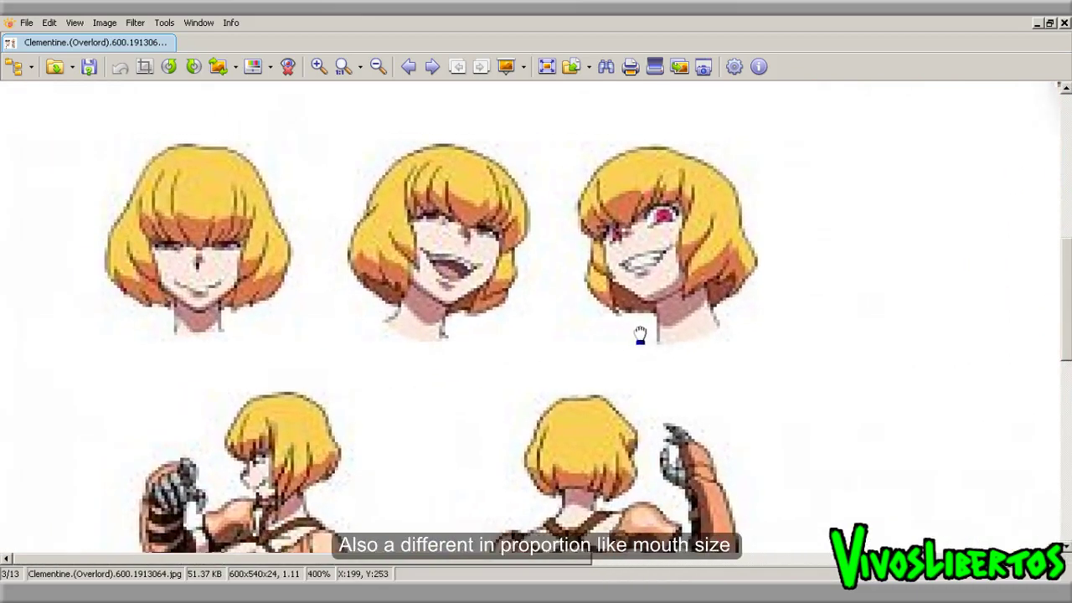
pyautogui.scroll(-3, 639, 328)
# Step: Skip ahead through three more images, zooming and panning across the last photo
pyautogui.press('space')
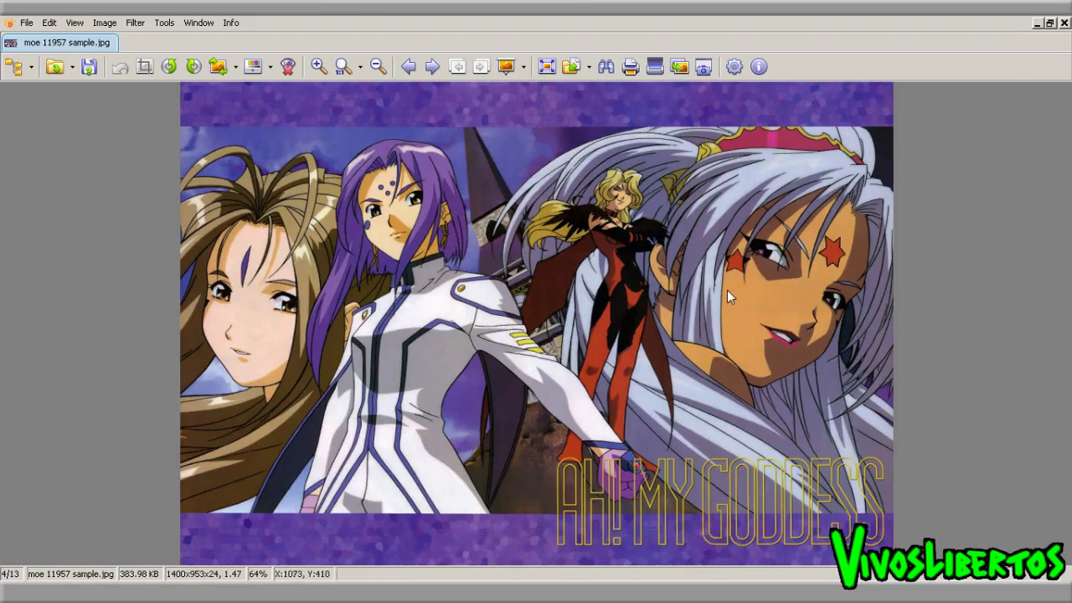
pyautogui.press('space')
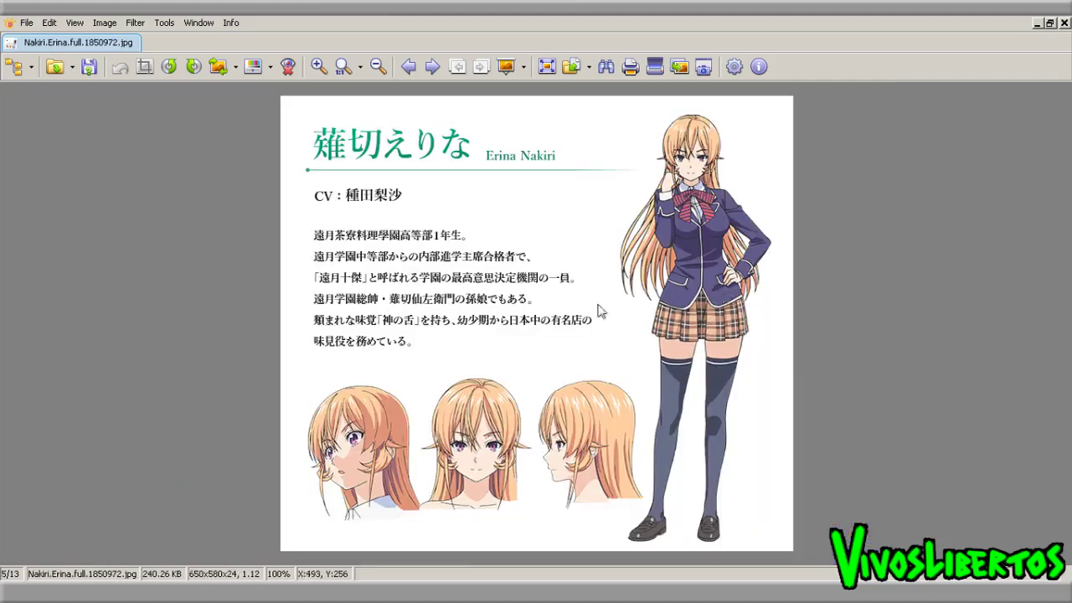
pyautogui.scroll(1, 527, 310)
pyautogui.scroll(-3, 668, 255)
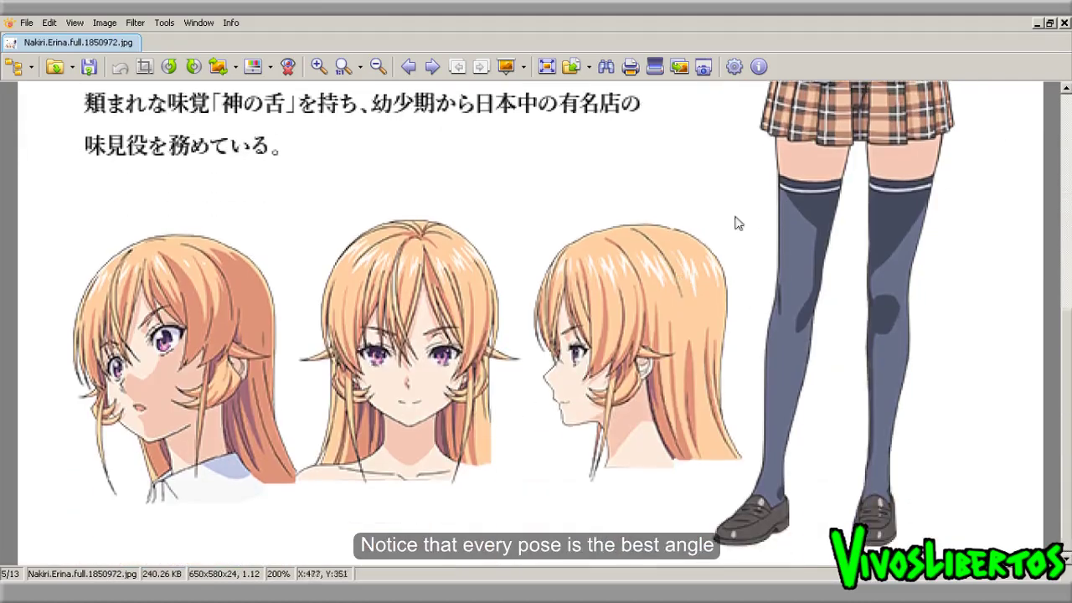
pyautogui.press('space')
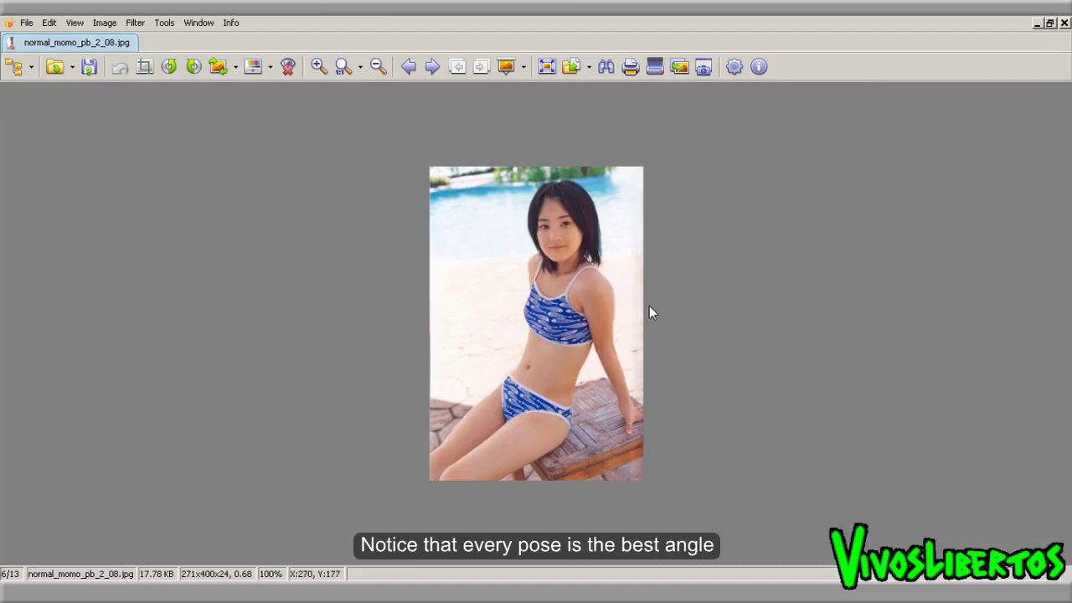
pyautogui.scroll(5, 651, 310)
pyautogui.moveTo(651, 310)
pyautogui.mouseDown()
pyautogui.moveTo(866, 302)
pyautogui.moveTo(751, 311)
pyautogui.moveTo(742, 332)
pyautogui.mouseUp()
pyautogui.scroll(-2, 741, 292)
pyautogui.scroll(-3, 741, 289)
# Step: Advance past Ryu.Lion and Sakura.Megumi to soraoto.jpg and zoom into its collar area
pyautogui.press('space')
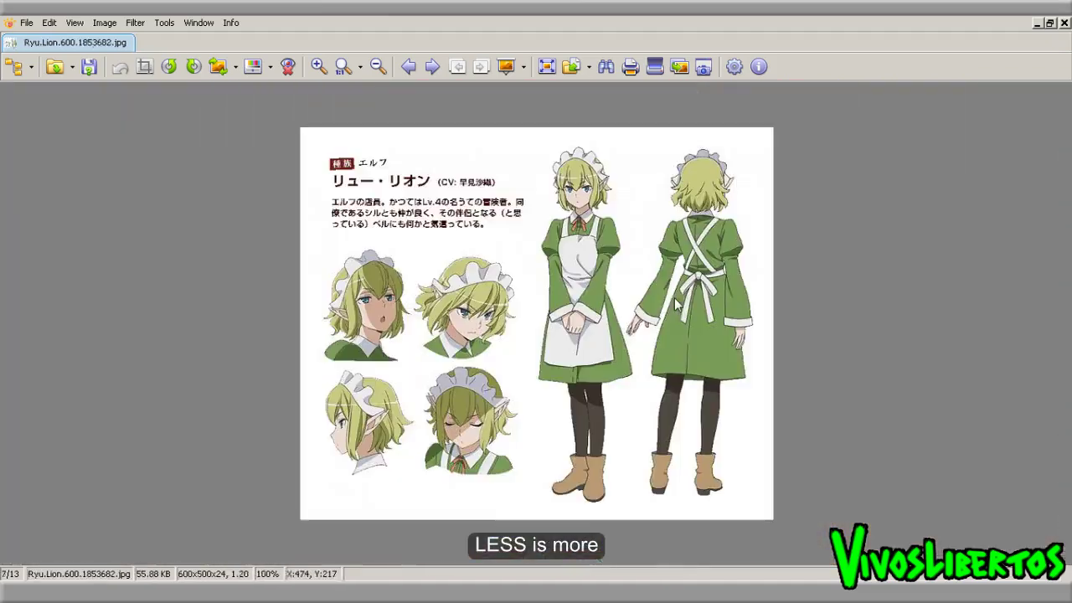
pyautogui.press('space')
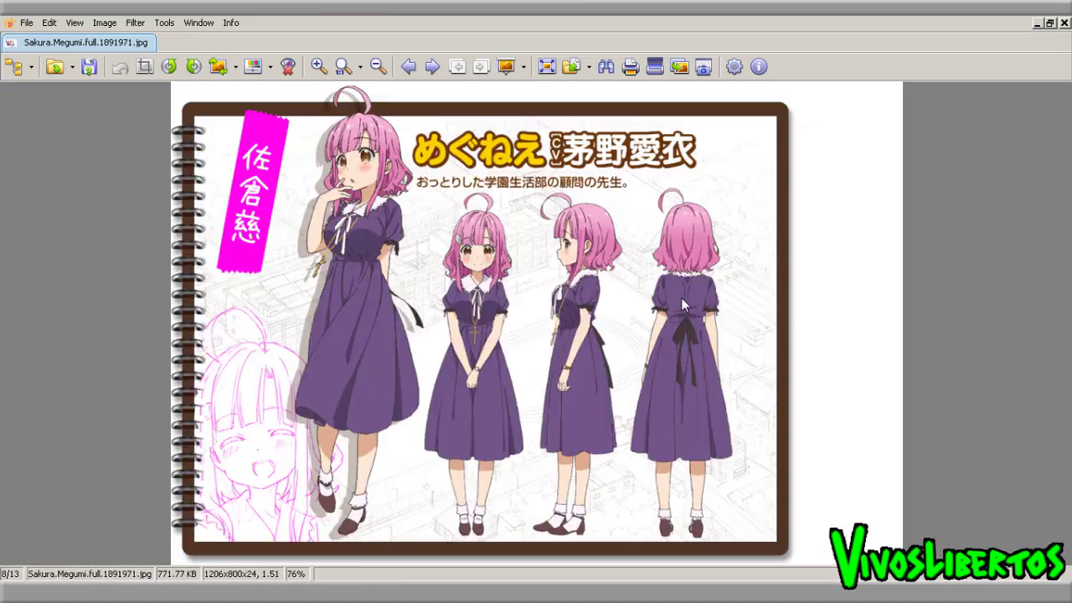
pyautogui.press('space')
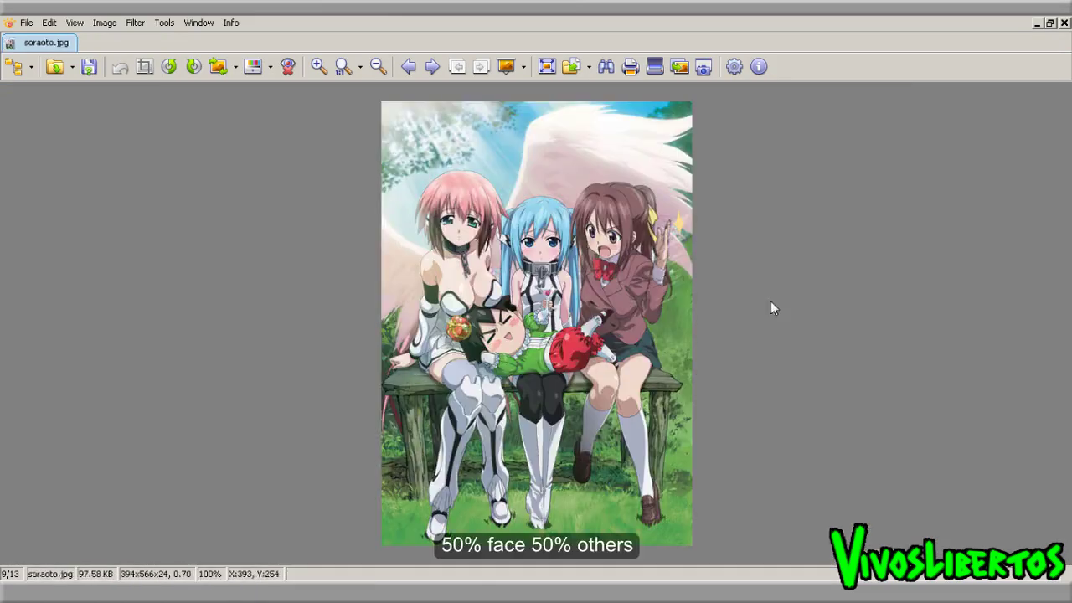
pyautogui.scroll(2, 654, 245)
pyautogui.scroll(1, 654, 244)
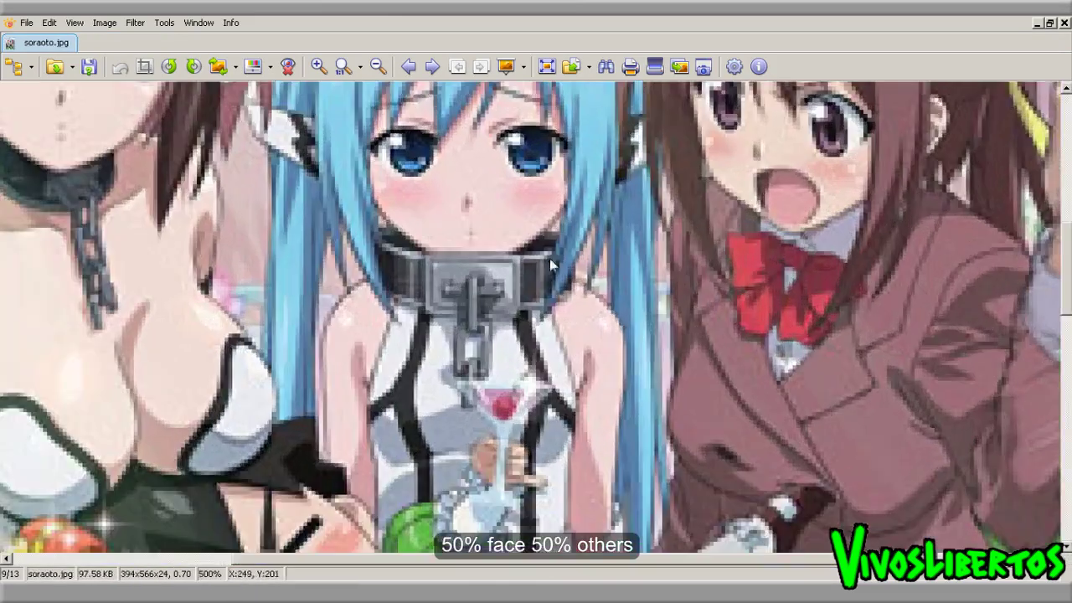
pyautogui.scroll(1, 673, 240)
pyautogui.scroll(1, 694, 234)
pyautogui.scroll(1, 714, 227)
pyautogui.moveTo(733, 222)
pyautogui.mouseDown()
pyautogui.moveTo(612, 268)
pyautogui.moveTo(761, 270)
pyautogui.moveTo(464, 244)
pyautogui.moveTo(721, 218)
pyautogui.mouseUp()
pyautogui.scroll(-1, 738, 273)
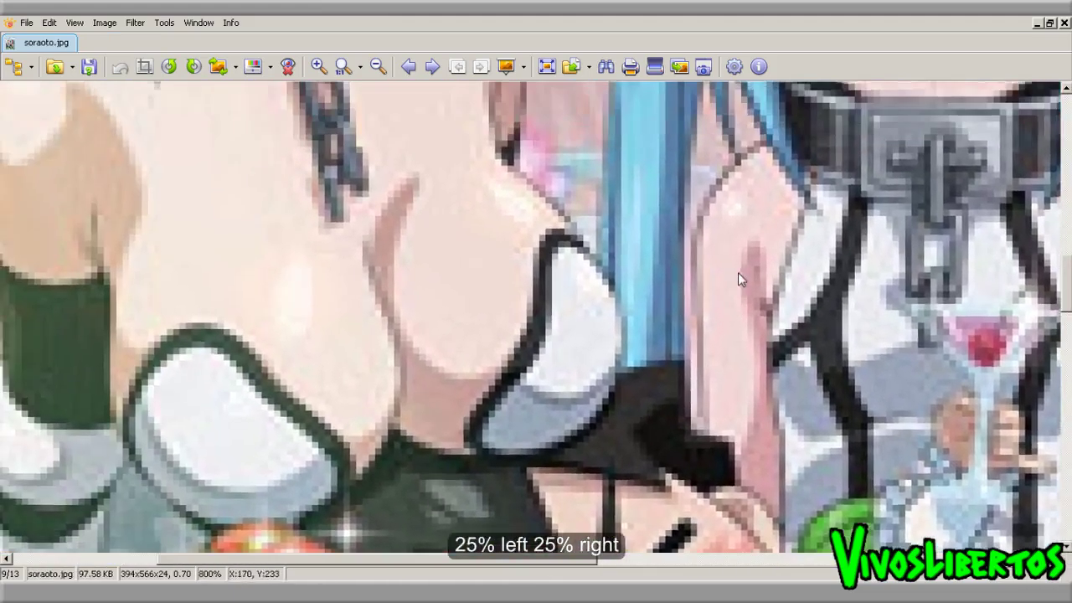
pyautogui.scroll(-1, 737, 271)
pyautogui.scroll(-1, 668, 276)
# Step: Step through soraoto_chara2, soraoto_chara4 and soraoto_chara5 to the Tedeza.Rise sheet
pyautogui.press('space')
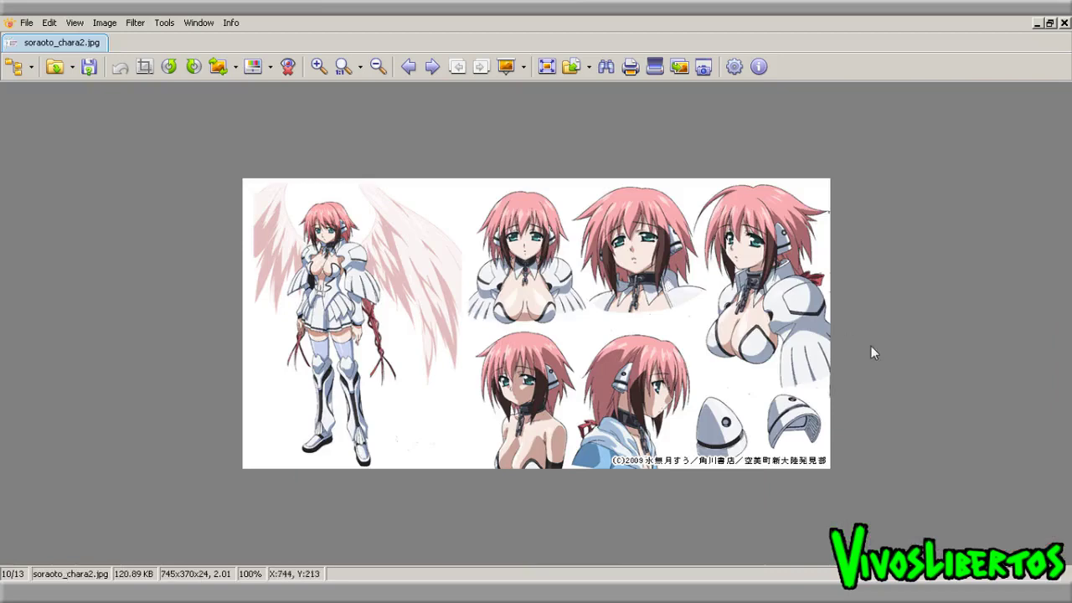
pyautogui.press('space')
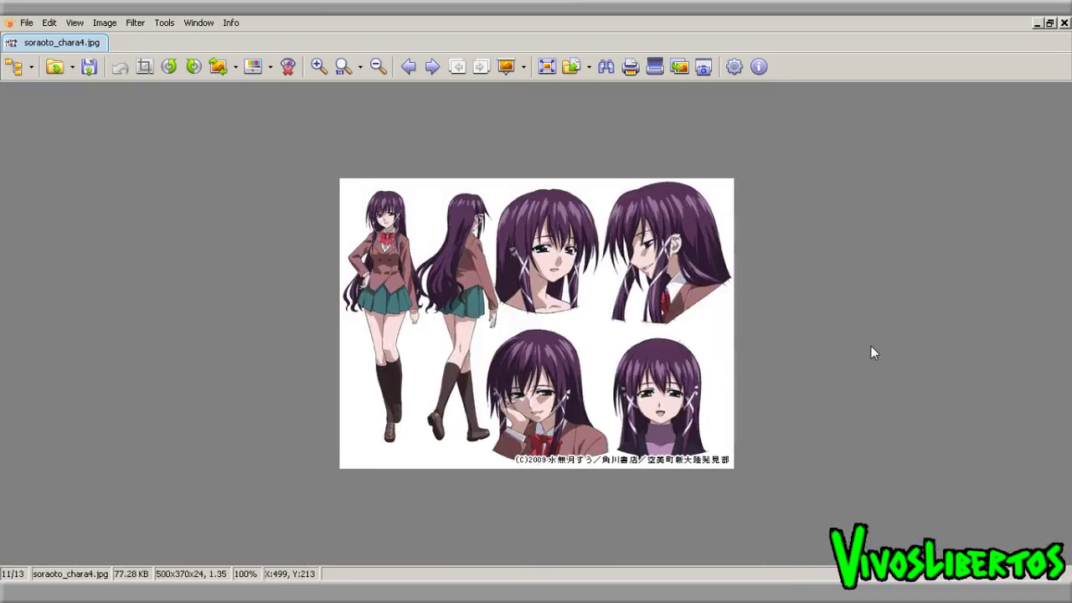
pyautogui.press('space')
pyautogui.press('space')
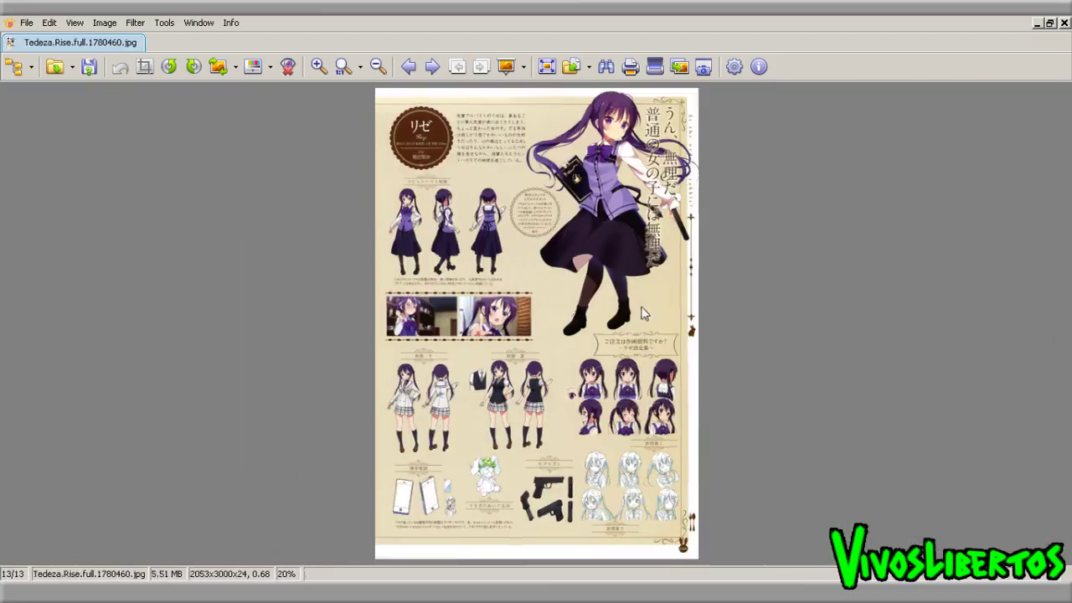
pyautogui.hotkey('ctrl', 'h')
pyautogui.moveTo(742, 528); pyautogui.dragTo(742, 385)
pyautogui.keyDown('ctrl'); pyautogui.scroll(2, 790, 321); pyautogui.keyUp('ctrl')
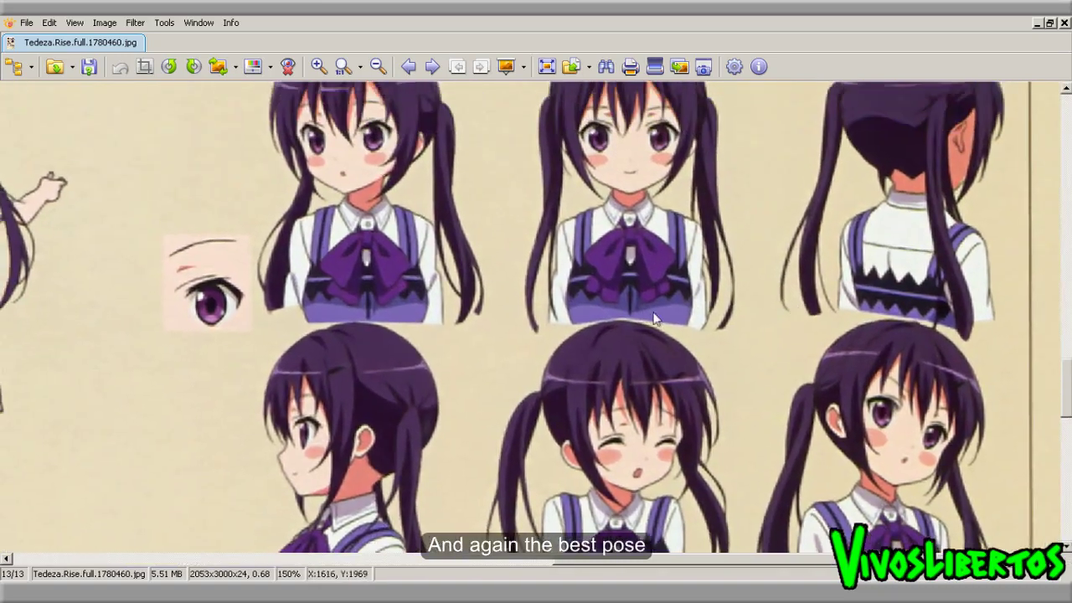
pyautogui.keyDown('ctrl'); pyautogui.scroll(-1, 655, 318); pyautogui.keyUp('ctrl')
pyautogui.keyDown('ctrl'); pyautogui.scroll(-1, 586, 301); pyautogui.keyUp('ctrl')
pyautogui.keyDown('ctrl'); pyautogui.scroll(-1, 514, 283); pyautogui.keyUp('ctrl')
pyautogui.keyDown('ctrl'); pyautogui.scroll(-1, 592, 283); pyautogui.keyUp('ctrl')
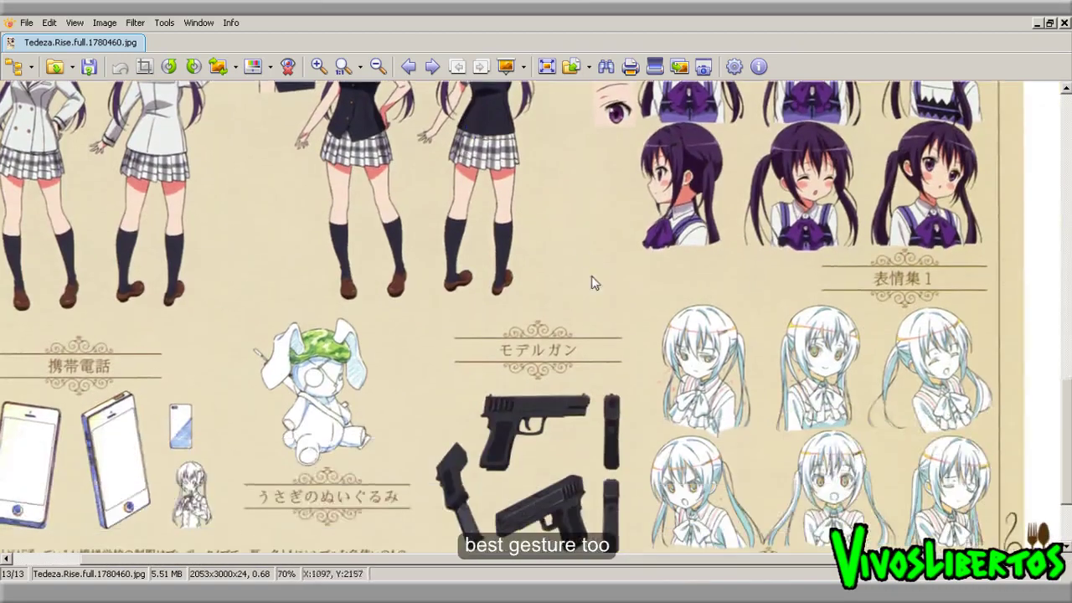
pyautogui.keyDown('ctrl'); pyautogui.scroll(-1, 592, 283); pyautogui.keyUp('ctrl')
pyautogui.keyDown('ctrl'); pyautogui.scroll(-1, 590, 287); pyautogui.keyUp('ctrl')
pyautogui.keyDown('ctrl'); pyautogui.scroll(-1, 588, 293); pyautogui.keyUp('ctrl')
pyautogui.keyDown('ctrl'); pyautogui.scroll(-1, 586, 299); pyautogui.keyUp('ctrl')
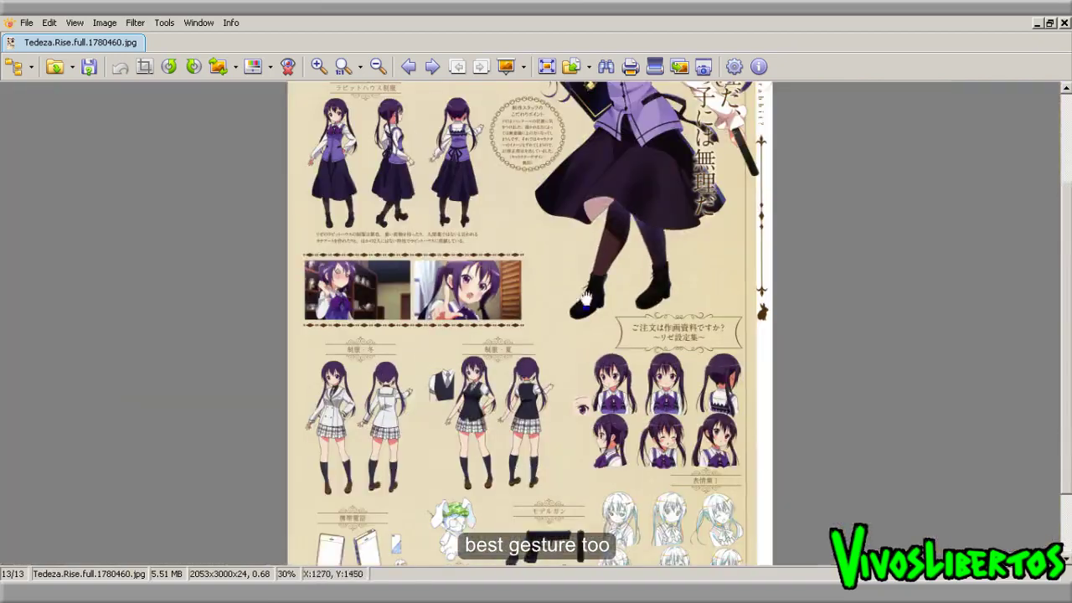
pyautogui.scroll(3, 588, 310)
pyautogui.press('space')
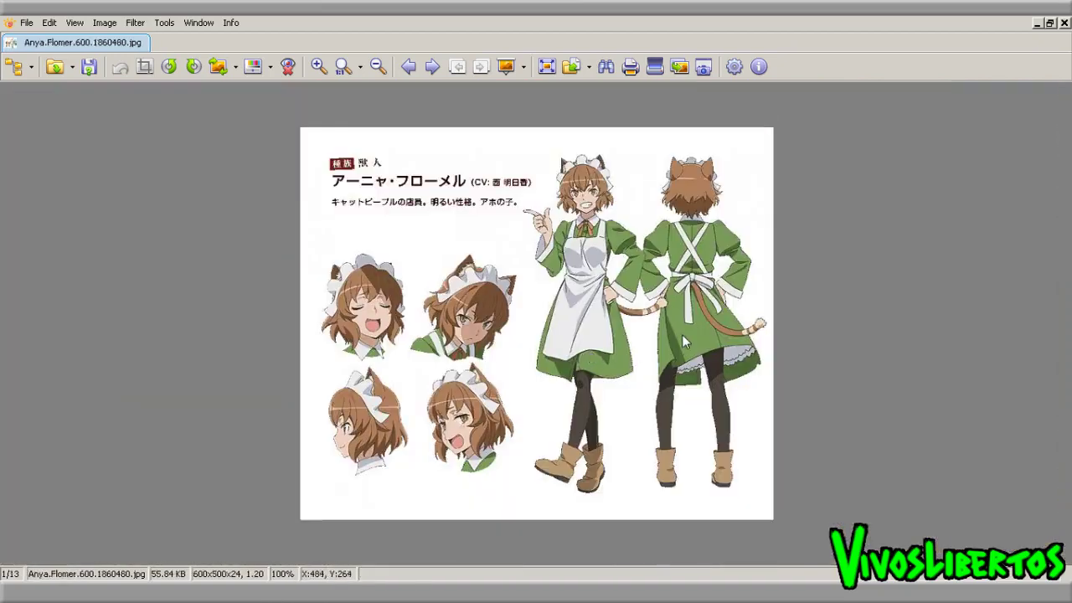
pyautogui.press('space')
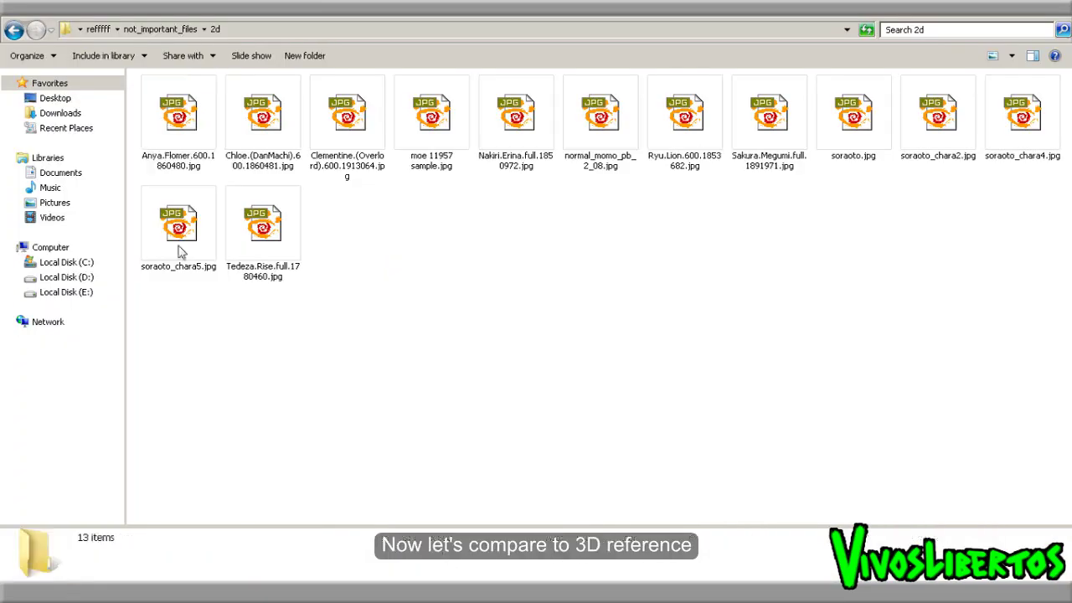
# Step: Go back to the refffff folder and look inside both collection subfolders
pyautogui.click(14, 32)
pyautogui.click(14, 32)
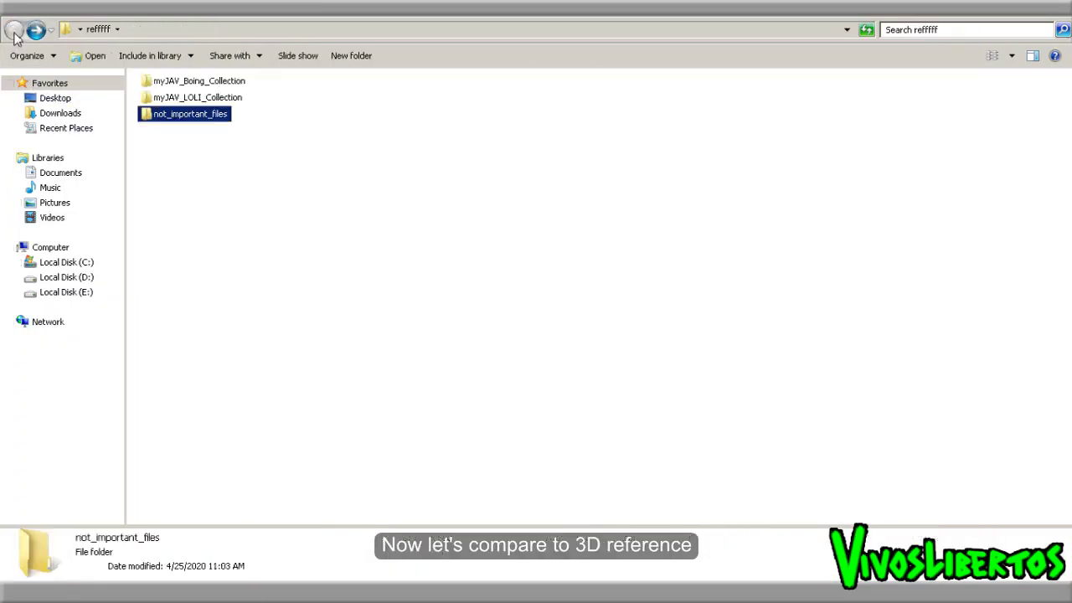
pyautogui.doubleClick(200, 98)
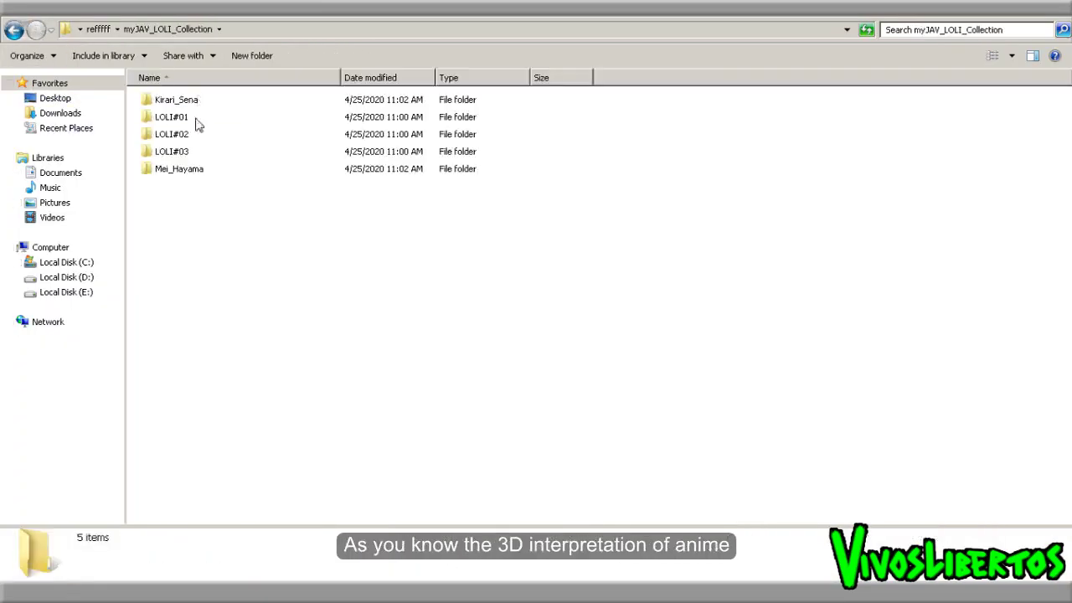
pyautogui.click(14, 30)
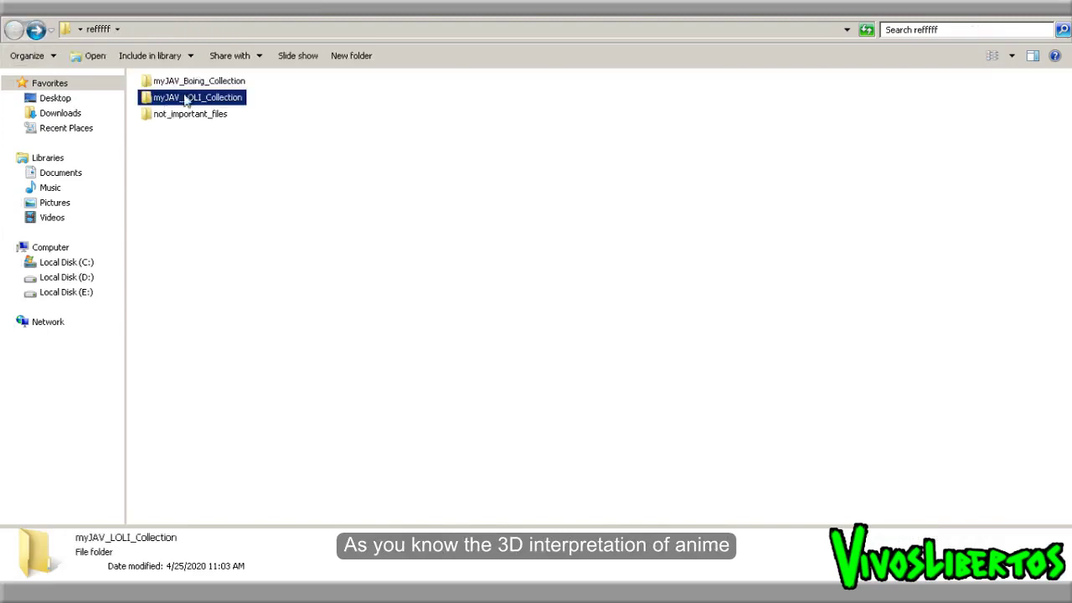
pyautogui.doubleClick(194, 83)
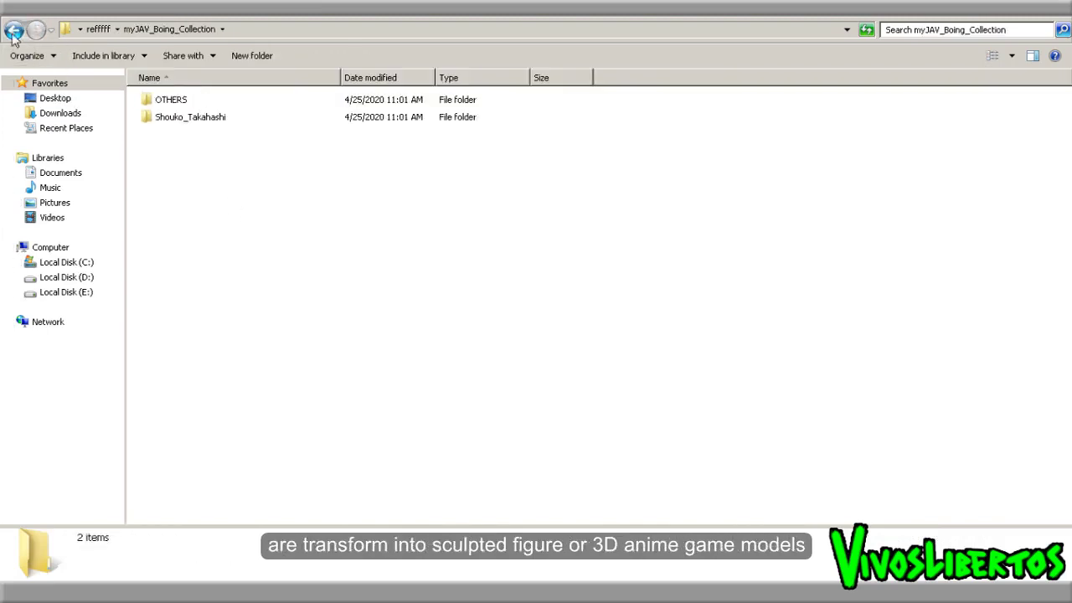
pyautogui.press('BackSpace')
# Step: Open 10135451a20.jpg, the first photo in not_important_files > 3d
pyautogui.doubleClick(209, 124)
pyautogui.doubleClick(166, 117)
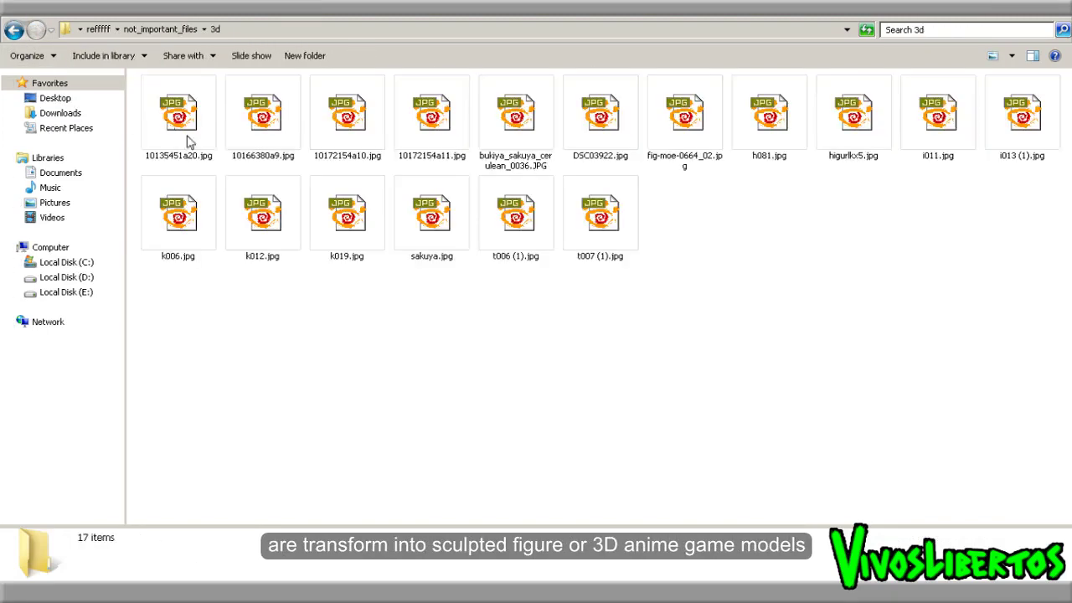
pyautogui.doubleClick(180, 113)
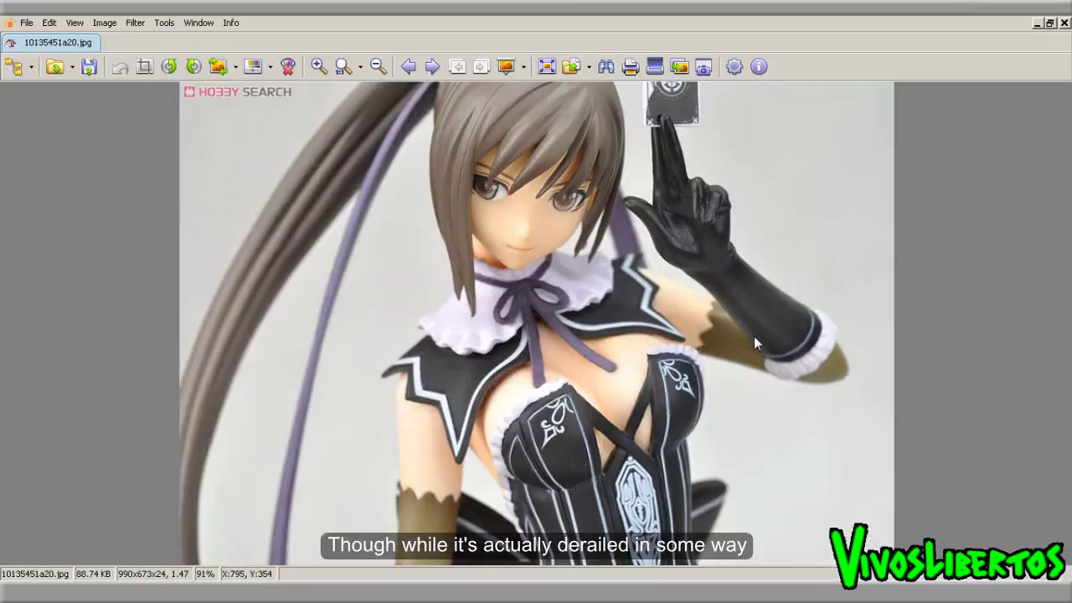
# Step: Zoom into reference photo i011.jpg and pan down over the figure
pyautogui.scroll(1, 754, 336)
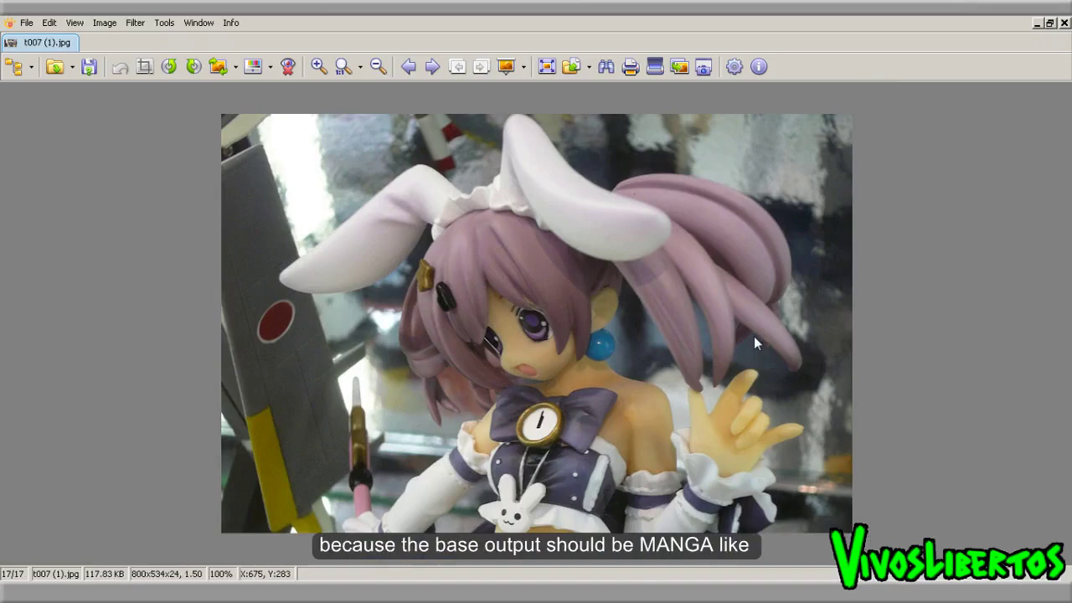
pyautogui.scroll(1, 754, 337)
pyautogui.scroll(1, 754, 337)
pyautogui.scroll(1, 754, 344)
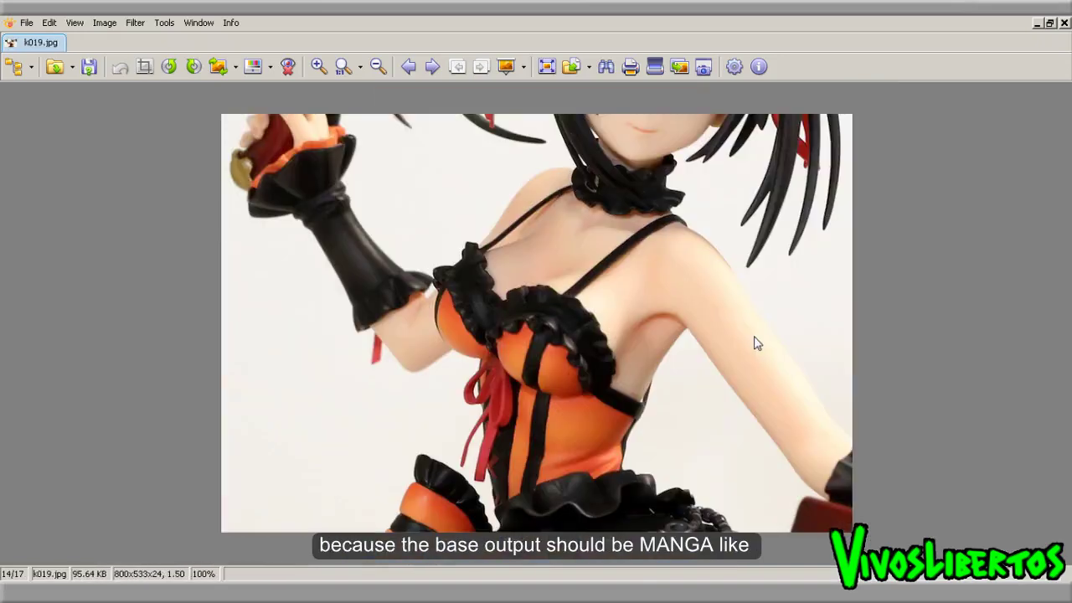
pyautogui.keyDown('ctrl'); pyautogui.scroll(1, 701, 324); pyautogui.keyUp('ctrl')
pyautogui.keyDown('ctrl'); pyautogui.scroll(1, 701, 324); pyautogui.keyUp('ctrl')
pyautogui.keyDown('ctrl'); pyautogui.scroll(-1, 701, 324); pyautogui.keyUp('ctrl')
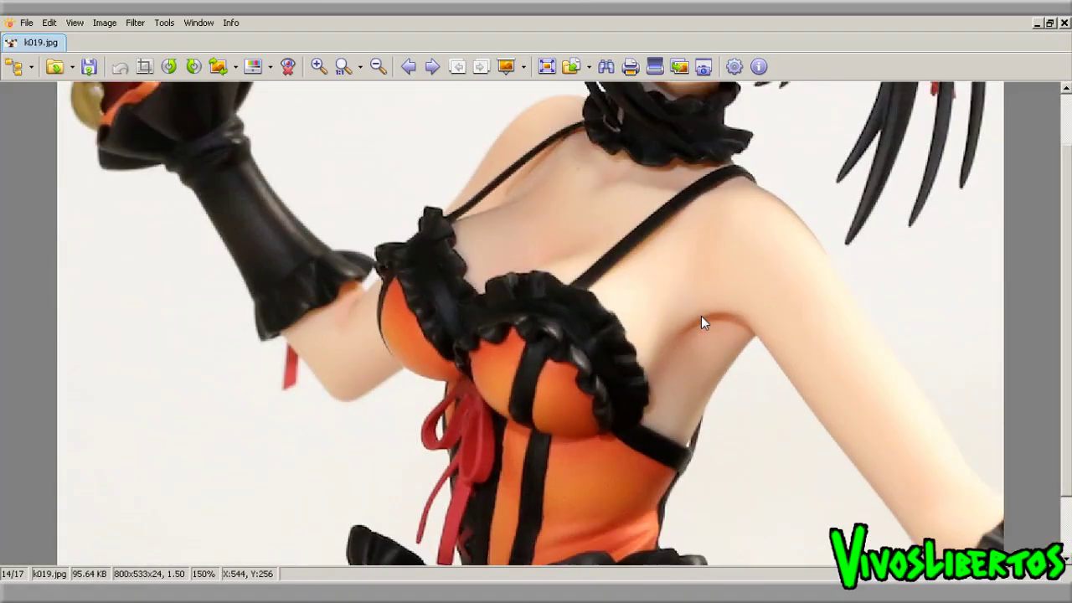
pyautogui.scroll(1, 701, 324)
pyautogui.keyDown('ctrl'); pyautogui.scroll(2, 701, 320); pyautogui.keyUp('ctrl')
pyautogui.keyDown('ctrl'); pyautogui.scroll(1, 684, 325); pyautogui.keyUp('ctrl')
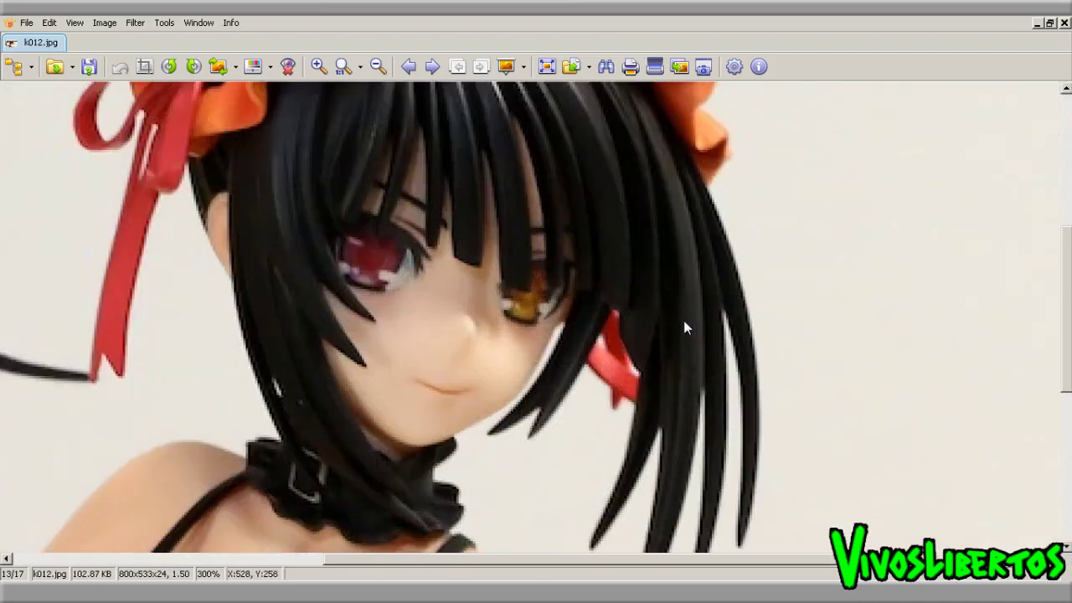
pyautogui.scroll(1, 685, 327)
pyautogui.scroll(1, 684, 328)
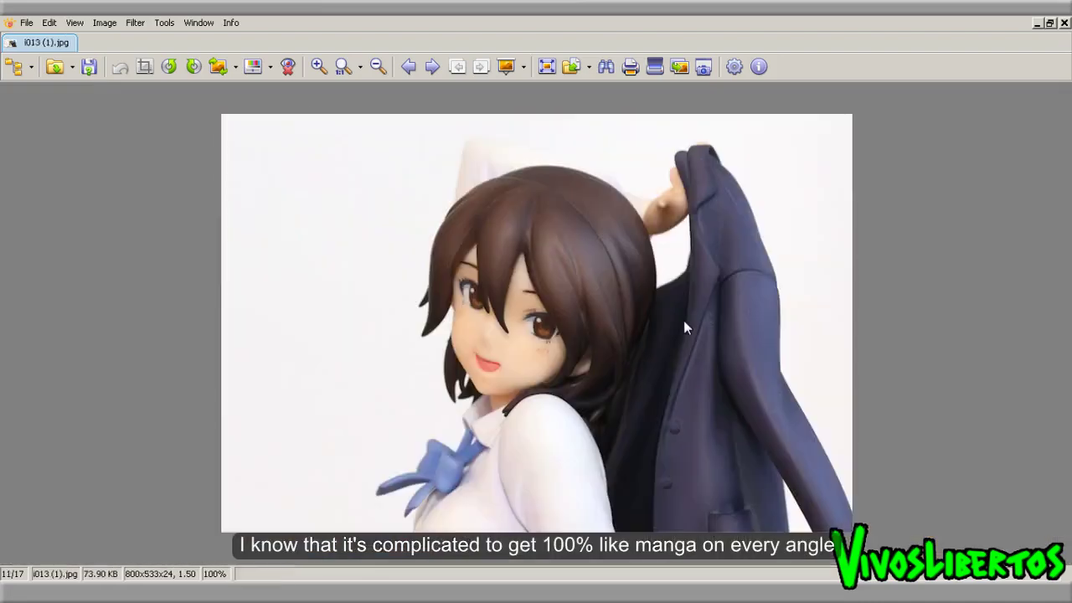
pyautogui.scroll(1, 684, 327)
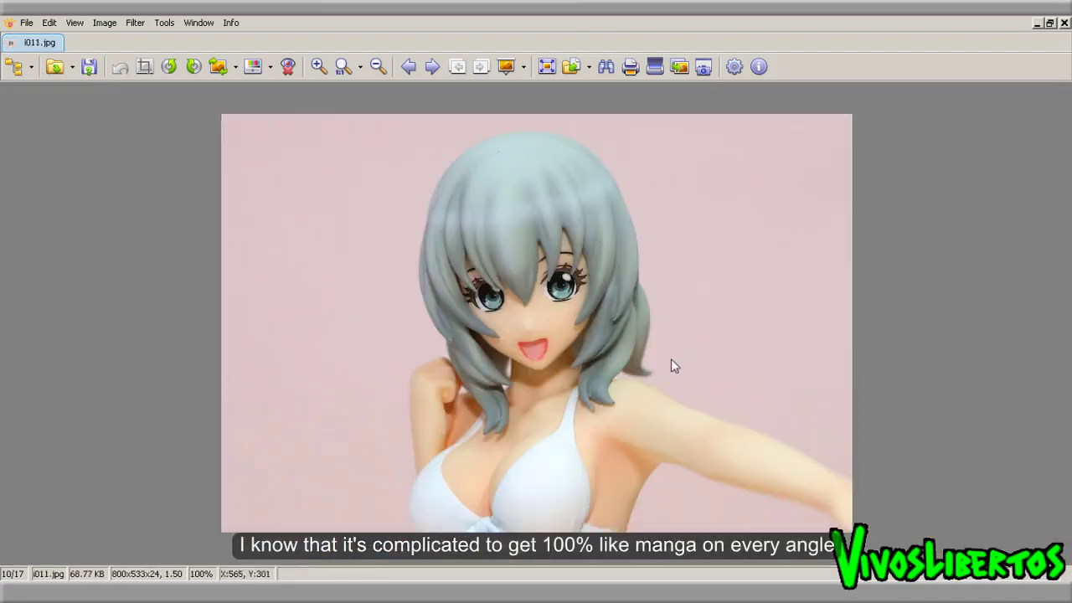
pyautogui.keyDown('ctrl'); pyautogui.scroll(1, 671, 356); pyautogui.keyUp('ctrl')
pyautogui.moveTo(671, 351)
pyautogui.mouseDown()
pyautogui.moveTo(723, 333)
pyautogui.moveTo(706, 240)
pyautogui.moveTo(753, 280)
pyautogui.mouseUp()
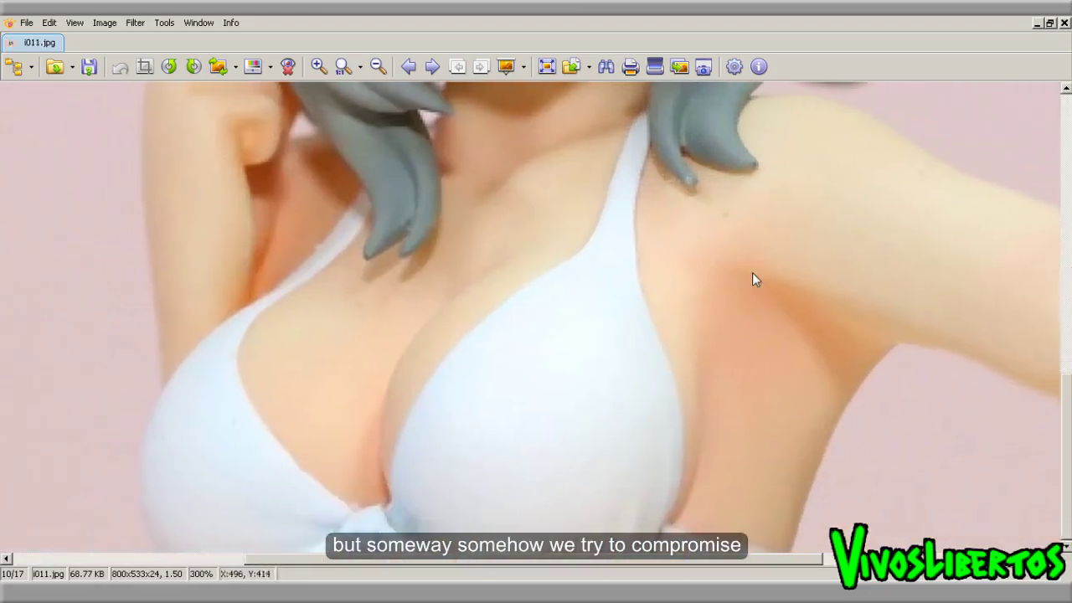
# Step: Zoom in and centre the figure's face to study its details
pyautogui.scroll(1, 752, 281)
pyautogui.keyDown('ctrl'); pyautogui.scroll(3, 752, 273); pyautogui.keyUp('ctrl')
pyautogui.moveTo(479, 351); pyautogui.dragTo(388, 314)
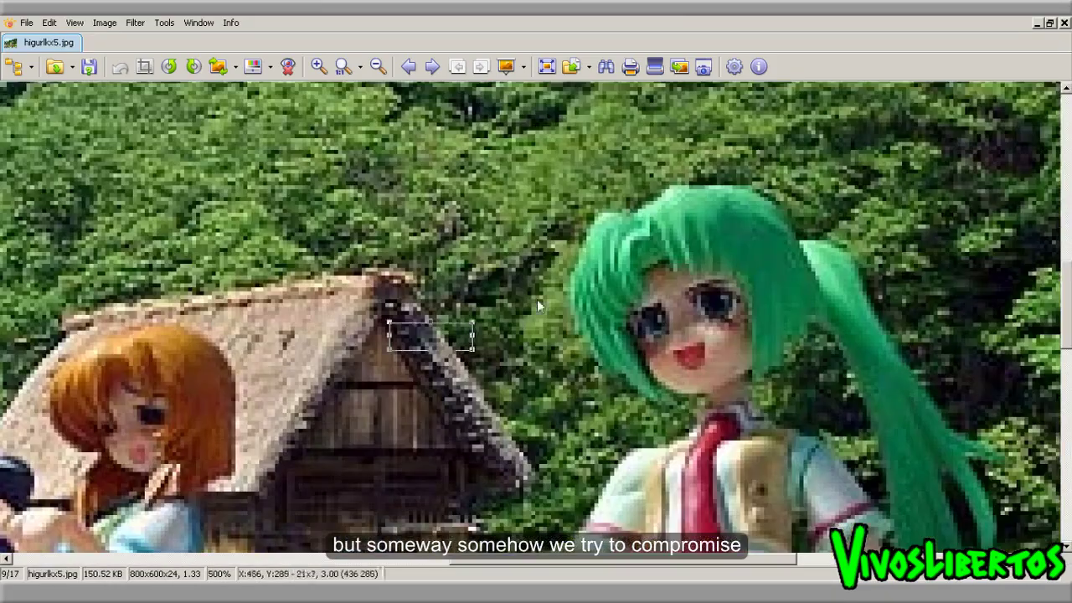
pyautogui.keyDown('ctrl'); pyautogui.scroll(-1, 479, 350); pyautogui.keyUp('ctrl')
pyautogui.keyDown('ctrl'); pyautogui.scroll(-2, 479, 350); pyautogui.keyUp('ctrl')
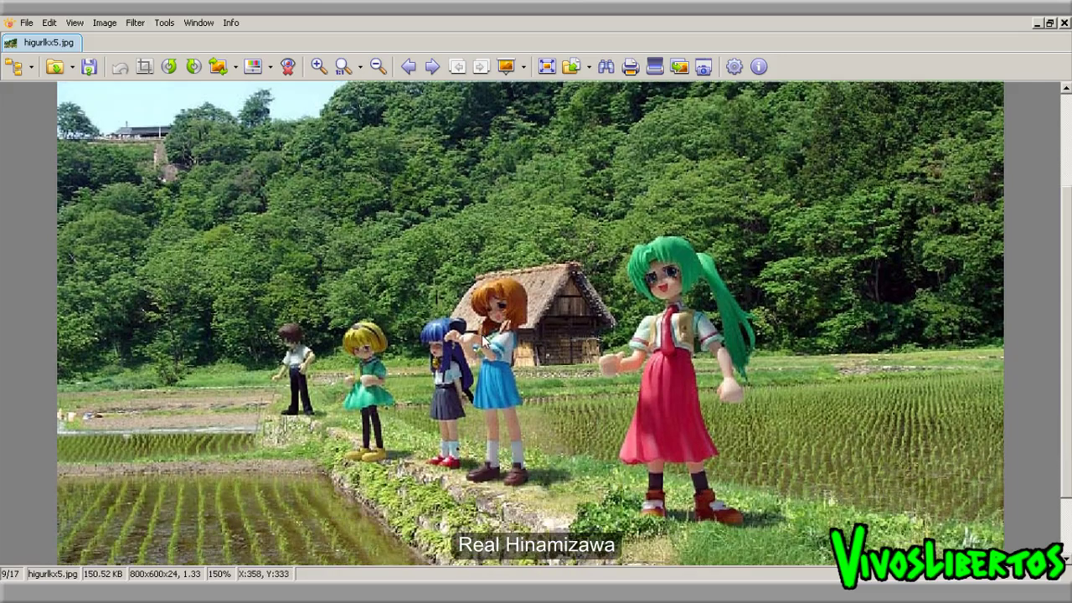
pyautogui.scroll(1, 484, 338)
pyautogui.keyDown('ctrl'); pyautogui.scroll(2, 513, 346); pyautogui.keyUp('ctrl')
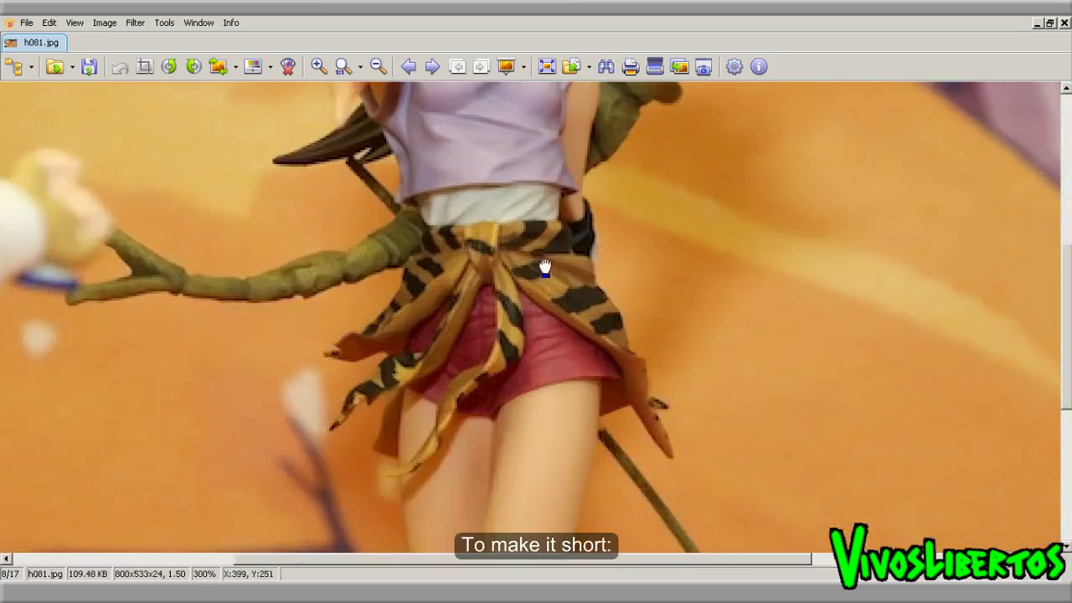
pyautogui.moveTo(545, 268); pyautogui.dragTo(558, 387)
pyautogui.keyDown('ctrl'); pyautogui.scroll(1, 565, 342); pyautogui.keyUp('ctrl')
pyautogui.moveTo(564, 343); pyautogui.dragTo(563, 413)
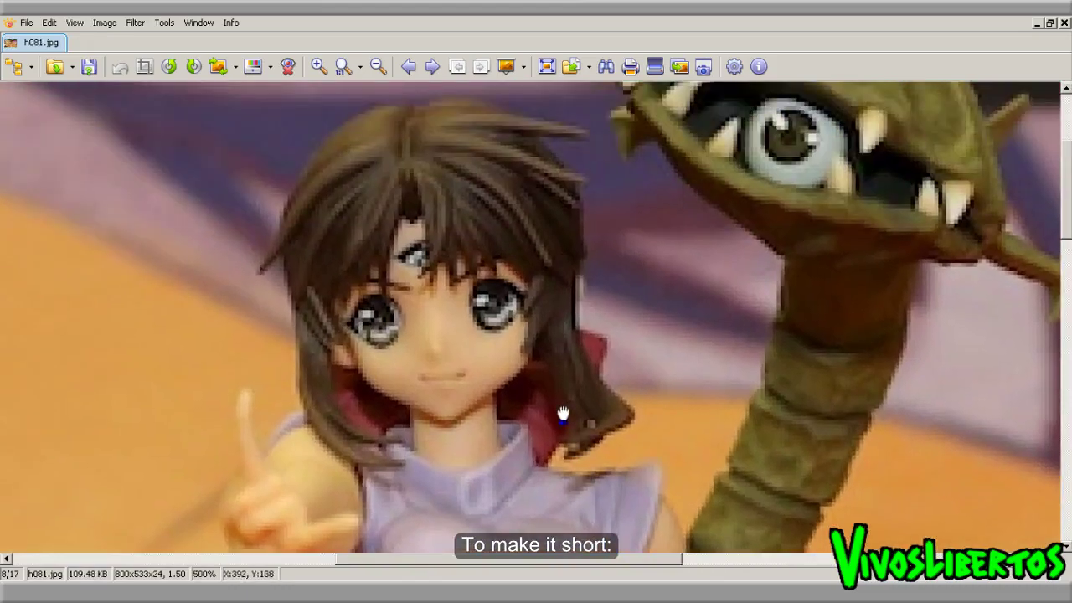
pyautogui.keyDown('ctrl'); pyautogui.scroll(-3, 558, 402); pyautogui.keyUp('ctrl')
pyautogui.keyDown('ctrl'); pyautogui.scroll(-1, 609, 272); pyautogui.keyUp('ctrl')
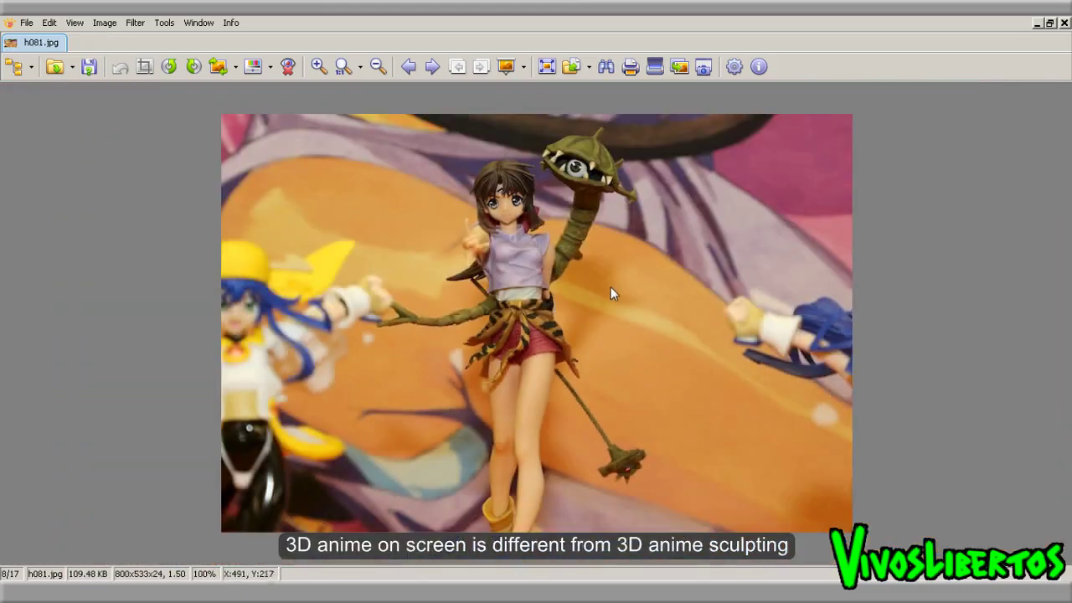
# Step: Browse back through the reference photos to image 1/17, 10135451a20.jpg
pyautogui.scroll(1, 611, 287)
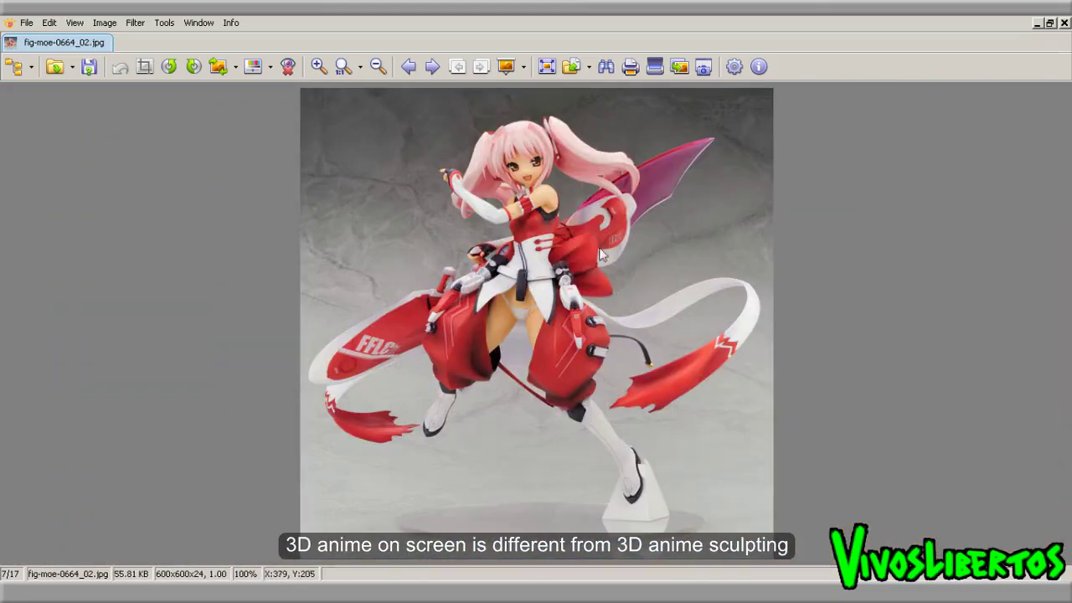
pyautogui.keyDown('ctrl'); pyautogui.scroll(1, 598, 247); pyautogui.keyUp('ctrl')
pyautogui.keyDown('ctrl'); pyautogui.scroll(2, 599, 247); pyautogui.keyUp('ctrl')
pyautogui.keyDown('ctrl'); pyautogui.scroll(1, 577, 297); pyautogui.keyUp('ctrl')
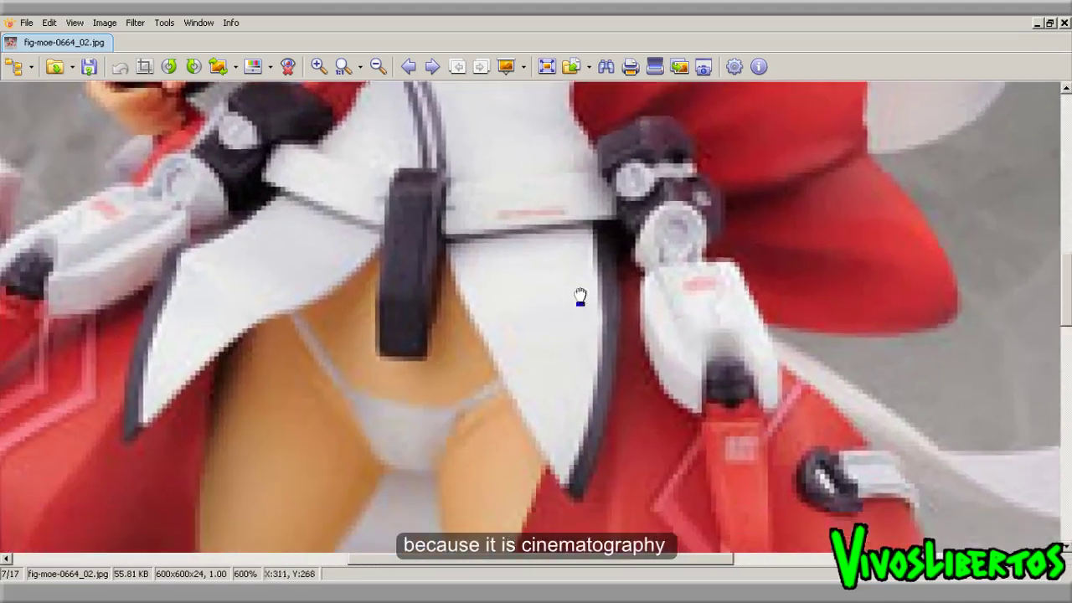
pyautogui.keyDown('ctrl'); pyautogui.scroll(1, 637, 262); pyautogui.keyUp('ctrl')
pyautogui.keyDown('ctrl'); pyautogui.scroll(-2, 779, 209); pyautogui.keyUp('ctrl')
pyautogui.keyDown('ctrl'); pyautogui.scroll(-1, 749, 220); pyautogui.keyUp('ctrl')
pyautogui.keyDown('ctrl'); pyautogui.scroll(-2, 739, 215); pyautogui.keyUp('ctrl')
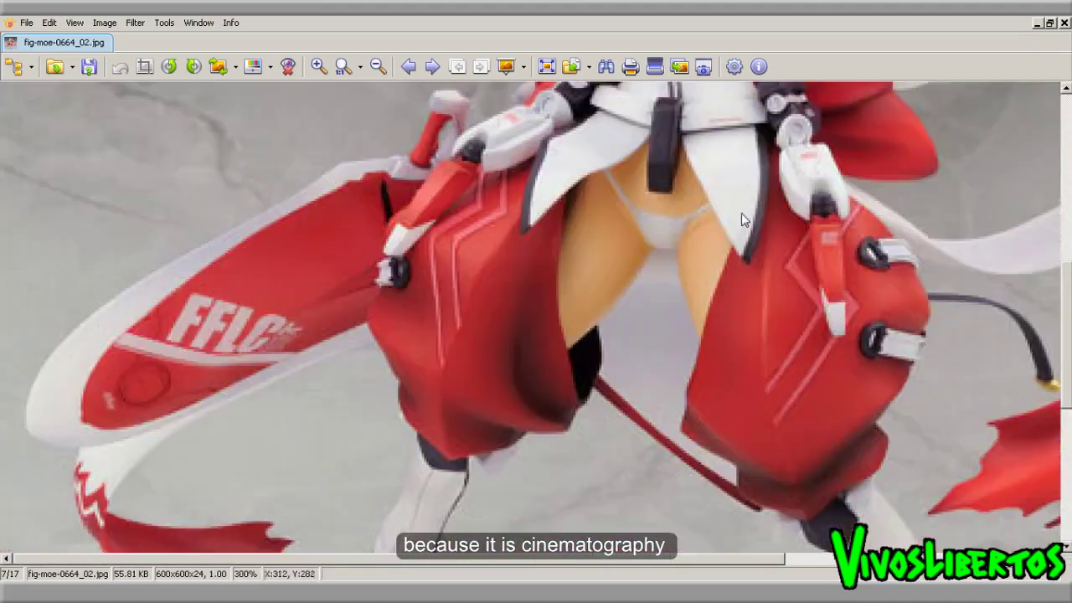
pyautogui.keyDown('ctrl'); pyautogui.scroll(-2, 673, 416); pyautogui.keyUp('ctrl')
pyautogui.scroll(1, 672, 366)
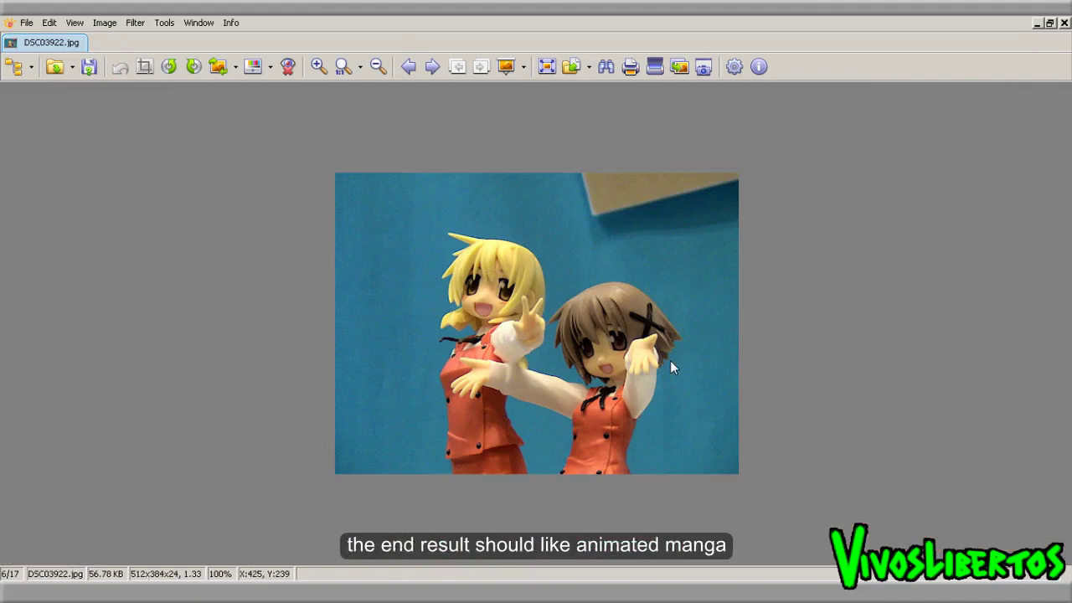
pyautogui.scroll(1, 671, 362)
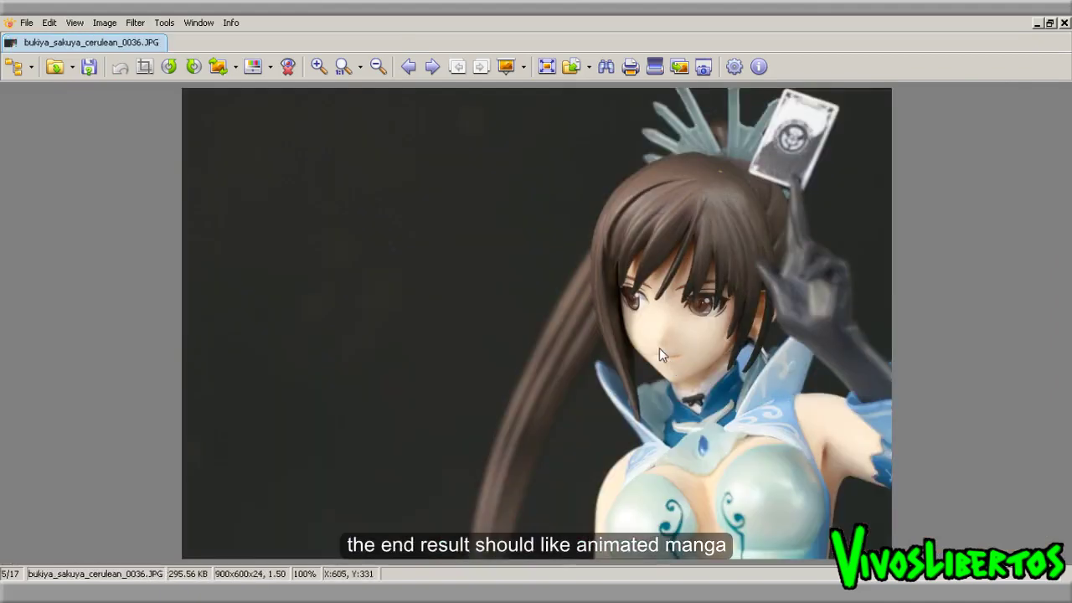
pyautogui.scroll(1, 659, 351)
pyautogui.scroll(1, 317, 327)
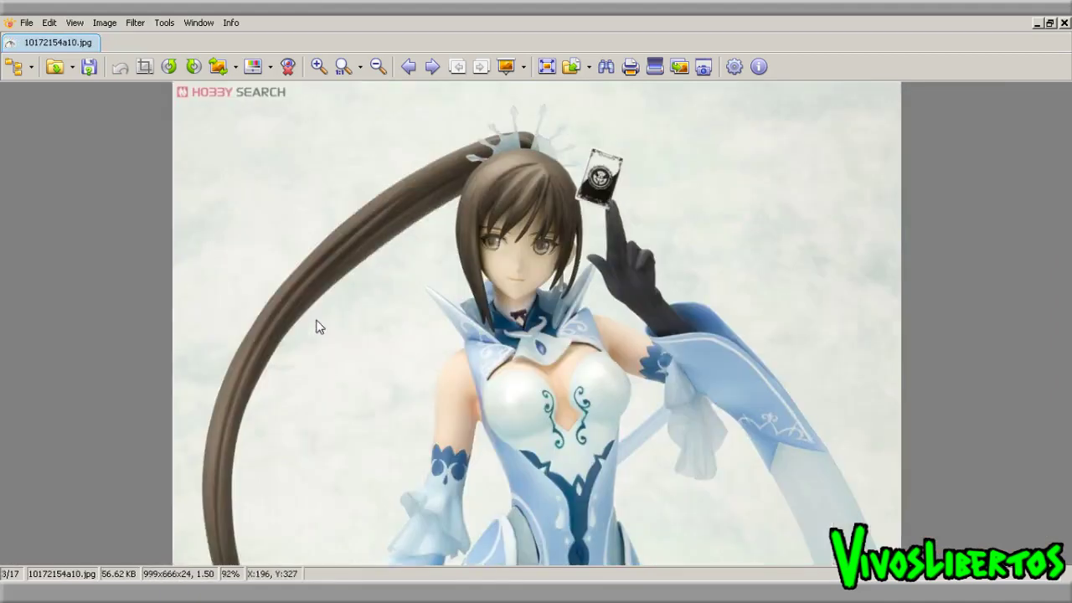
pyautogui.scroll(1, 317, 327)
pyautogui.scroll(1, 317, 326)
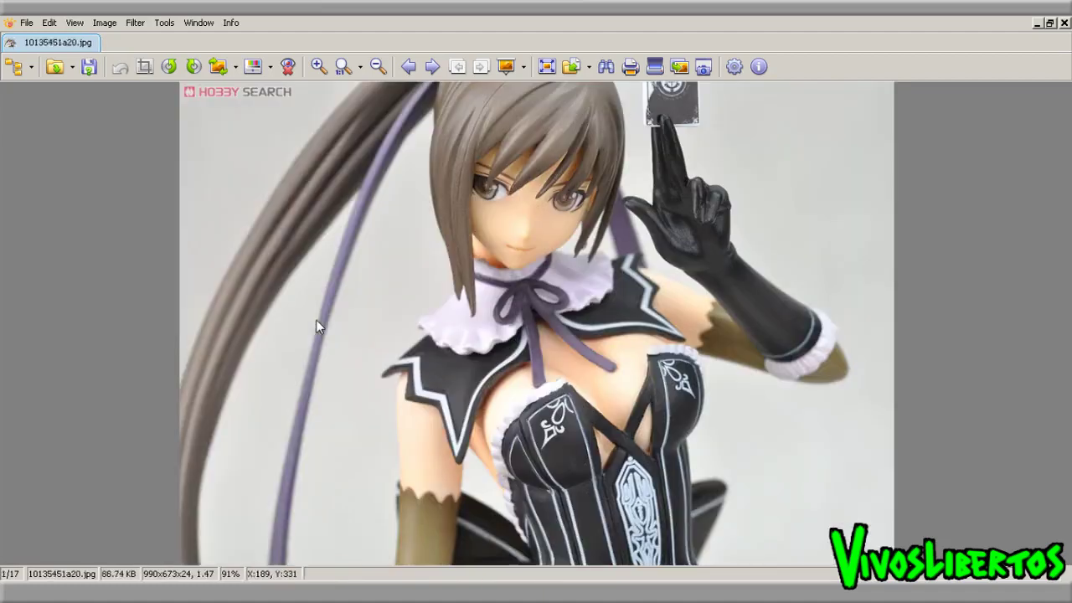
pyautogui.scroll(1, 317, 327)
pyautogui.scroll(-1, 317, 326)
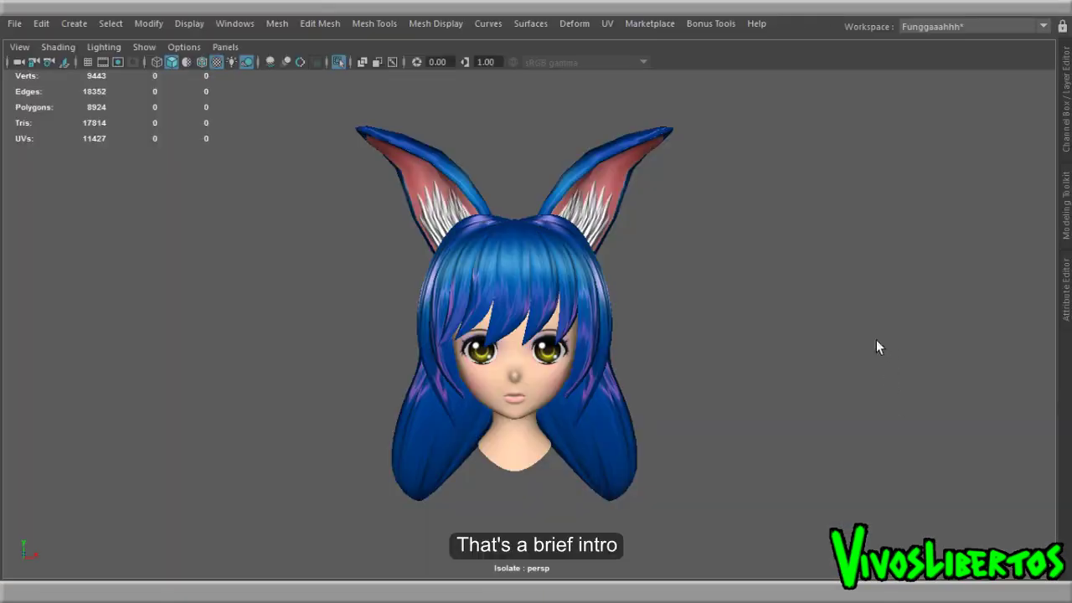
# Step: Clear the selection, exit the isolated view and frame both heads
pyautogui.moveTo(876, 340)
pyautogui.keyDown('alt'); pyautogui.mouseDown()
pyautogui.moveTo(888, 335)
pyautogui.moveTo(890, 394)
pyautogui.mouseUp(); pyautogui.keyUp('alt')
pyautogui.scroll(3, 744, 444)
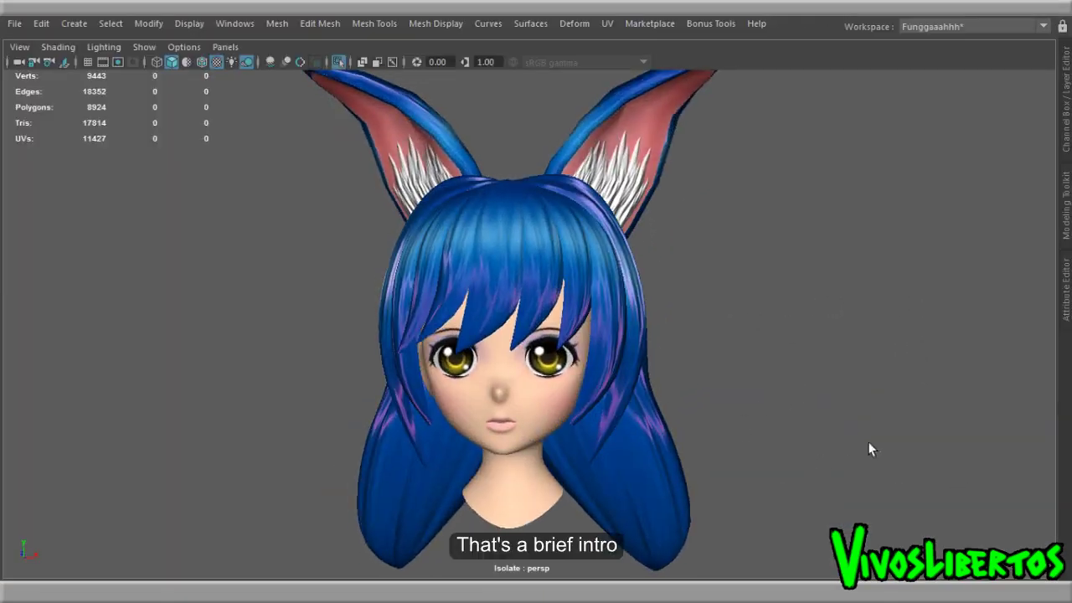
pyautogui.scroll(-3, 868, 441)
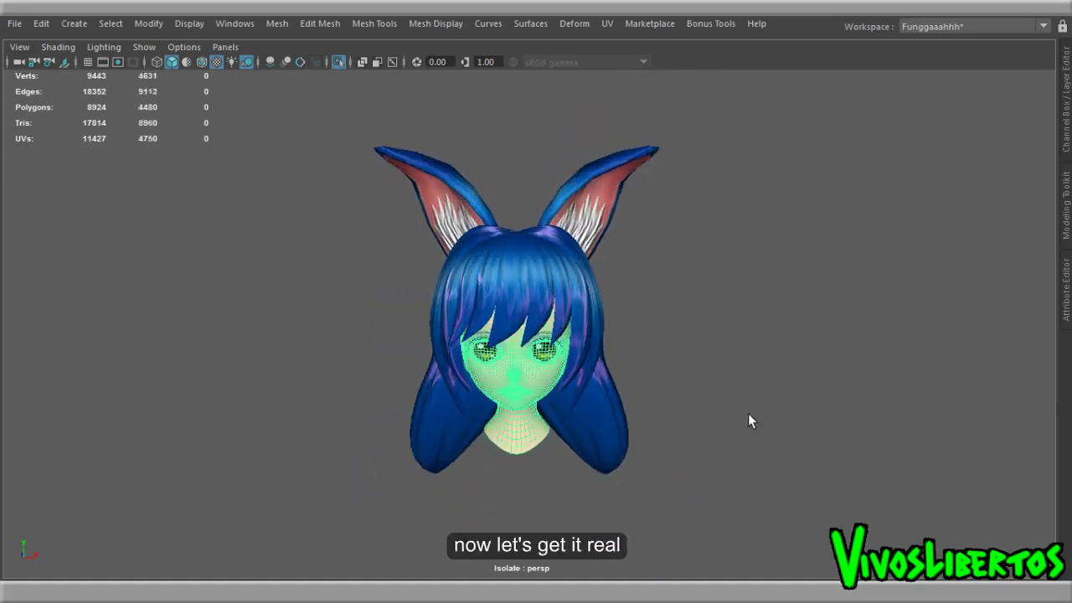
pyautogui.click(761, 424)
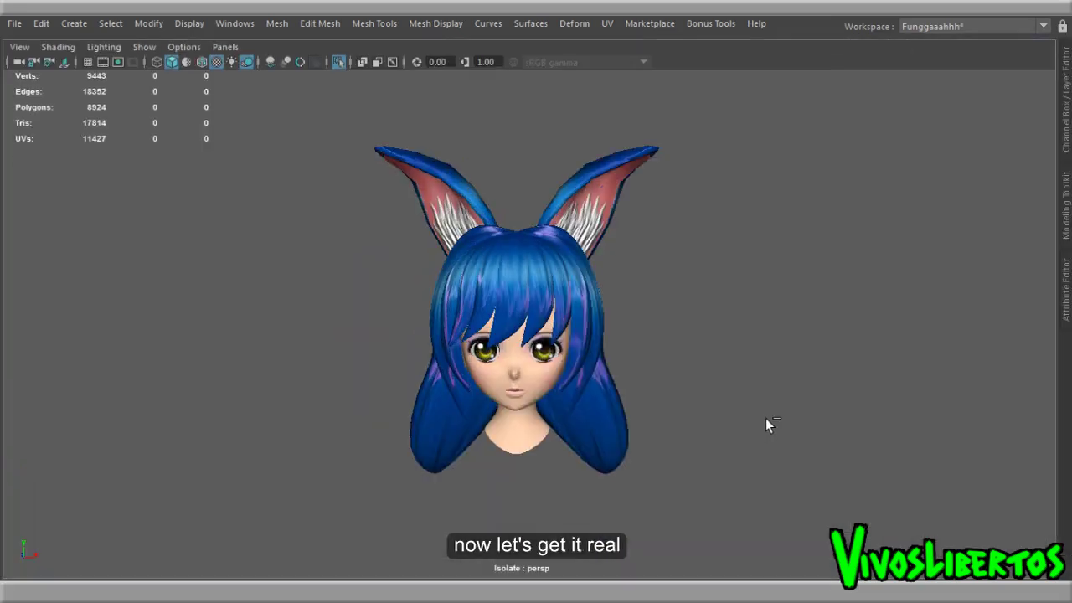
pyautogui.hotkey('ctrl', '1')
pyautogui.press('a')
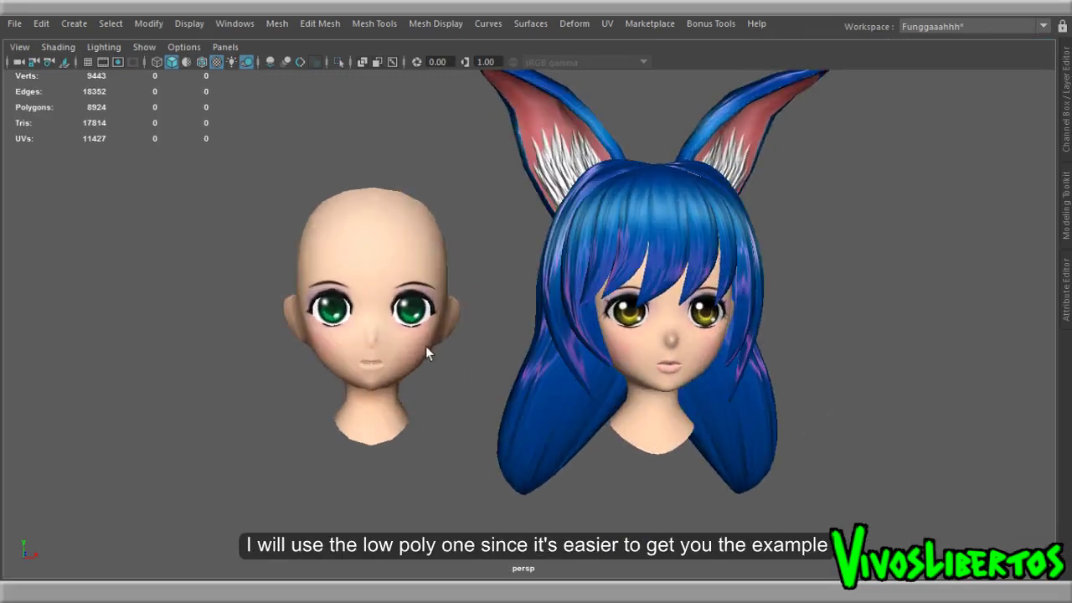
# Step: Hide the hi_head layer and set the low-poly head's Translate X to 0
pyautogui.hotkey('ctrl', 'a')
pyautogui.hotkey('ctrl', 'a')
pyautogui.click(869, 403)
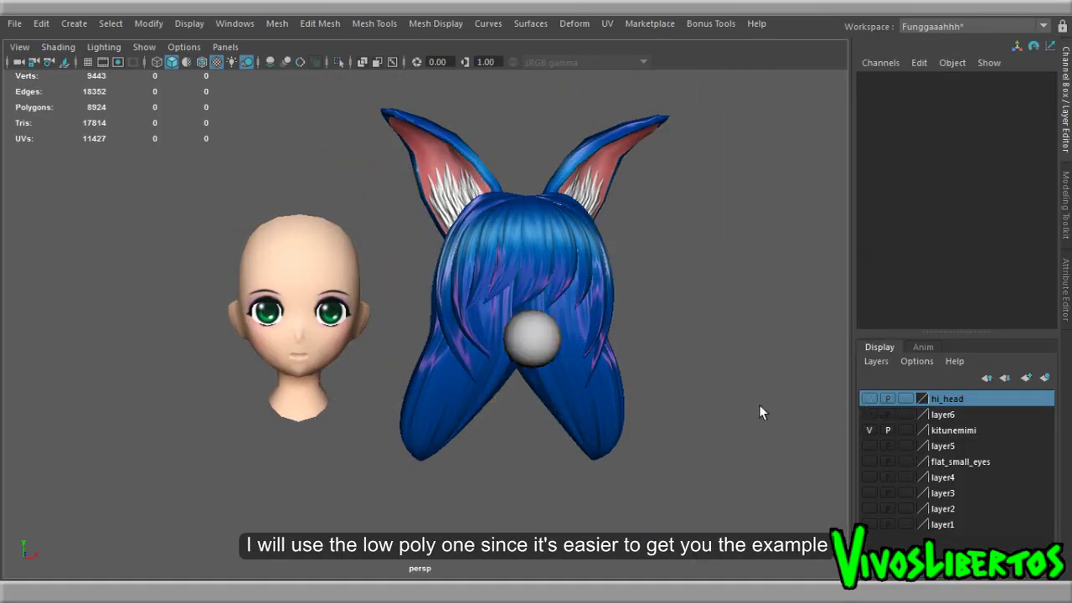
pyautogui.click(355, 327)
pyautogui.doubleClick(1018, 91)
pyautogui.write('0')
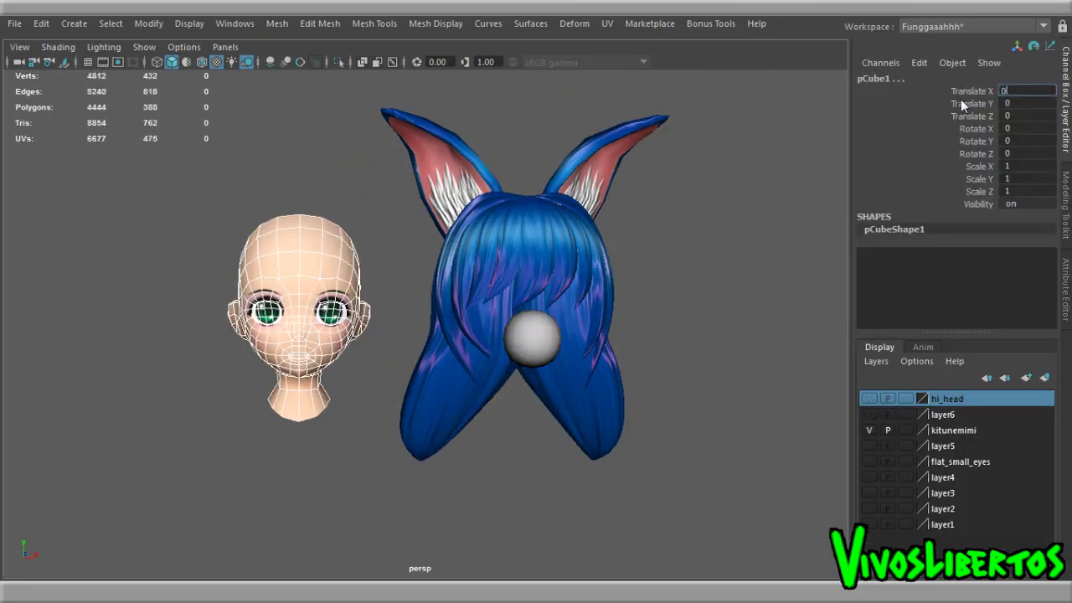
pyautogui.press('Return')
pyautogui.click(759, 318)
pyautogui.hotkey('ctrl', 'a')
# Step: Orbit around the low-poly head, toggling flat shading, wireframe and shaded display
pyautogui.moveTo(830, 358)
pyautogui.keyDown('alt'); pyautogui.mouseDown()
pyautogui.moveTo(980, 342)
pyautogui.moveTo(838, 325)
pyautogui.mouseUp(); pyautogui.keyUp('alt')
pyautogui.scroll(3, 838, 325)
pyautogui.press('7')
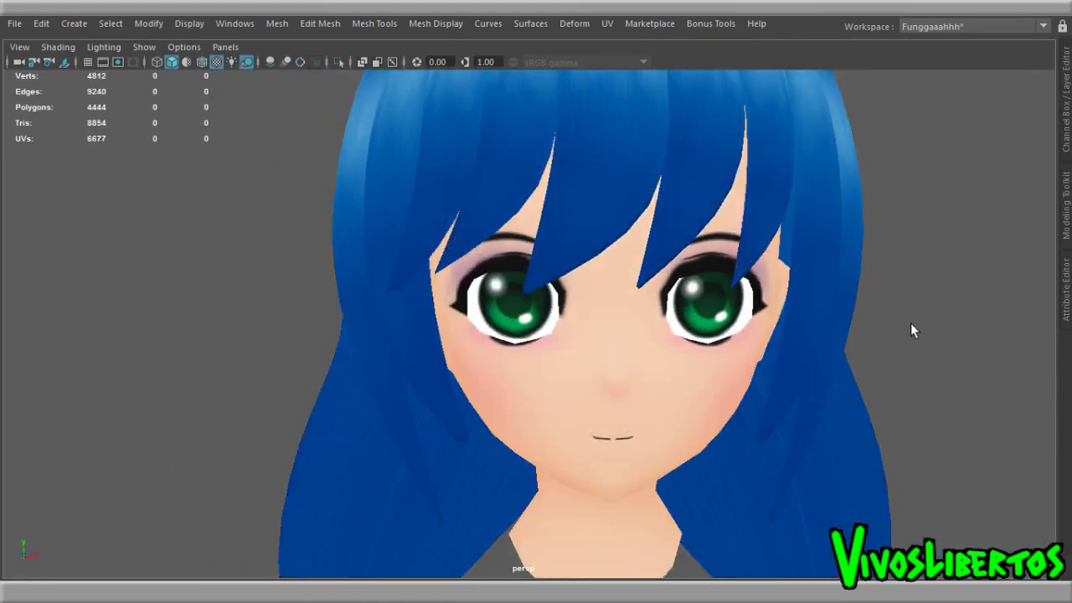
pyautogui.keyDown('alt'); pyautogui.moveTo(910, 322); pyautogui.dragTo(763, 300, button='right'); pyautogui.keyUp('alt')
pyautogui.moveTo(763, 300)
pyautogui.keyDown('alt'); pyautogui.mouseDown()
pyautogui.moveTo(747, 306)
pyautogui.moveTo(854, 299)
pyautogui.moveTo(562, 303)
pyautogui.moveTo(603, 303)
pyautogui.mouseUp(); pyautogui.keyUp('alt')
pyautogui.scroll(2, 561, 302)
pyautogui.scroll(-3, 603, 302)
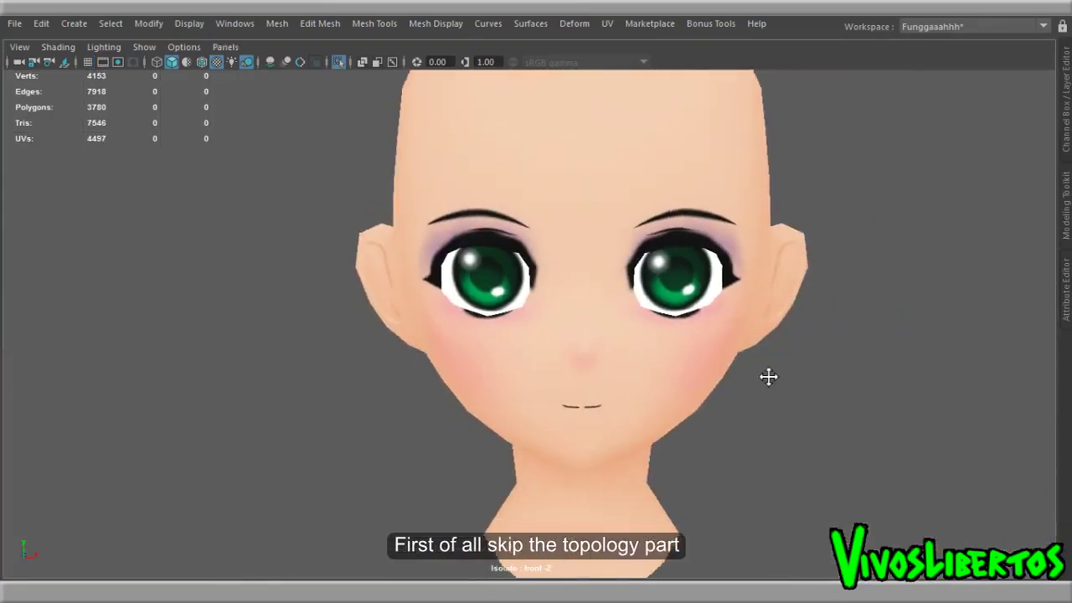
pyautogui.press('4')
pyautogui.press('5')
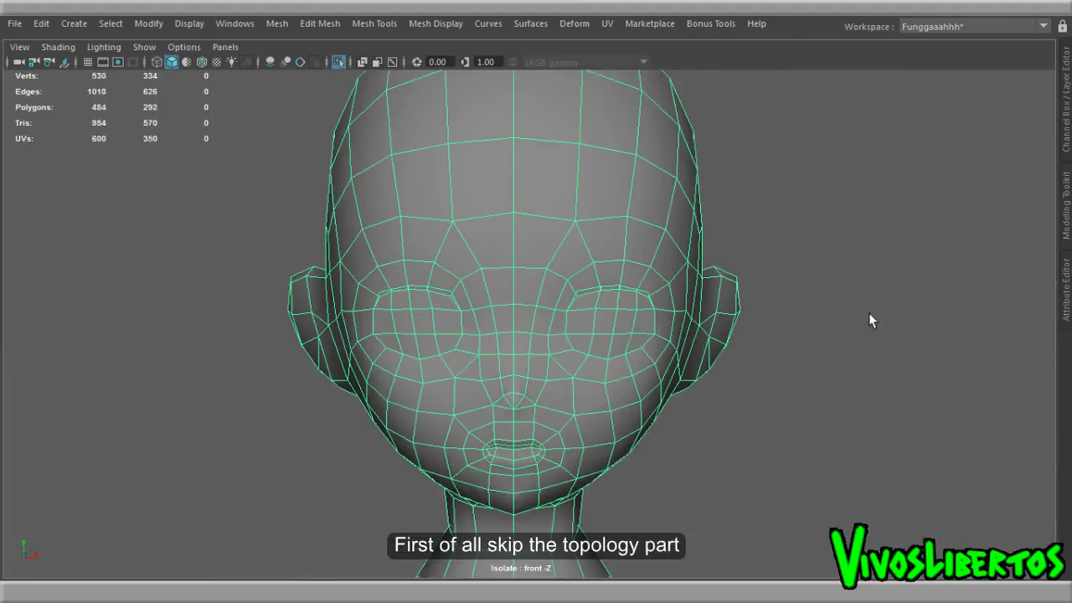
pyautogui.scroll(-2, 738, 338)
pyautogui.scroll(2, 738, 339)
pyautogui.keyDown('alt'); pyautogui.moveTo(846, 293); pyautogui.dragTo(835, 215, button='middle'); pyautogui.keyUp('alt')
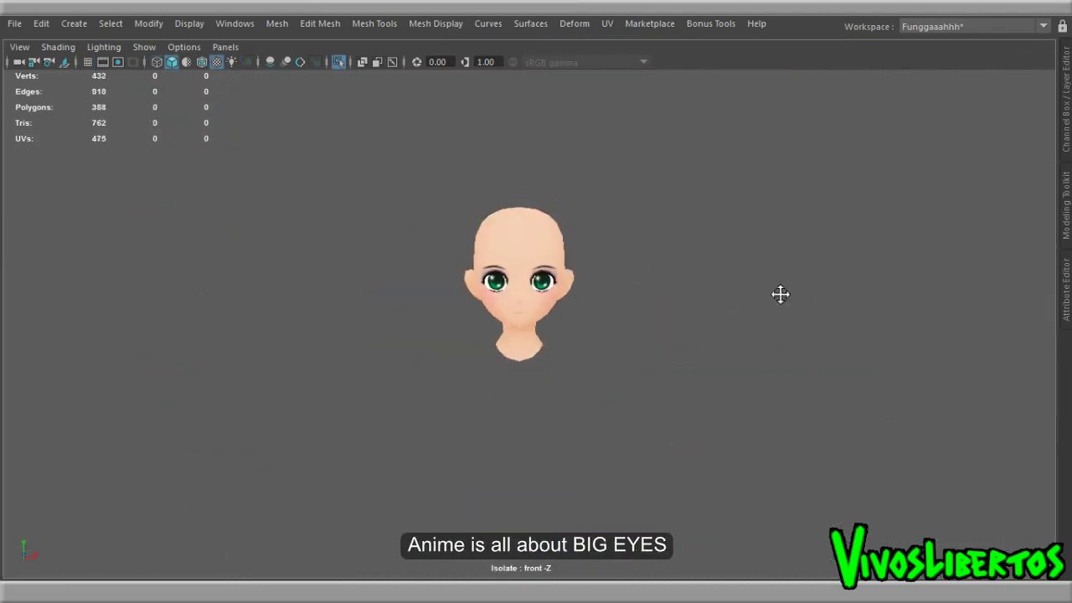
pyautogui.scroll(-3, 686, 352)
# Step: Switch the viewport to the front view of the head
pyautogui.press('w')
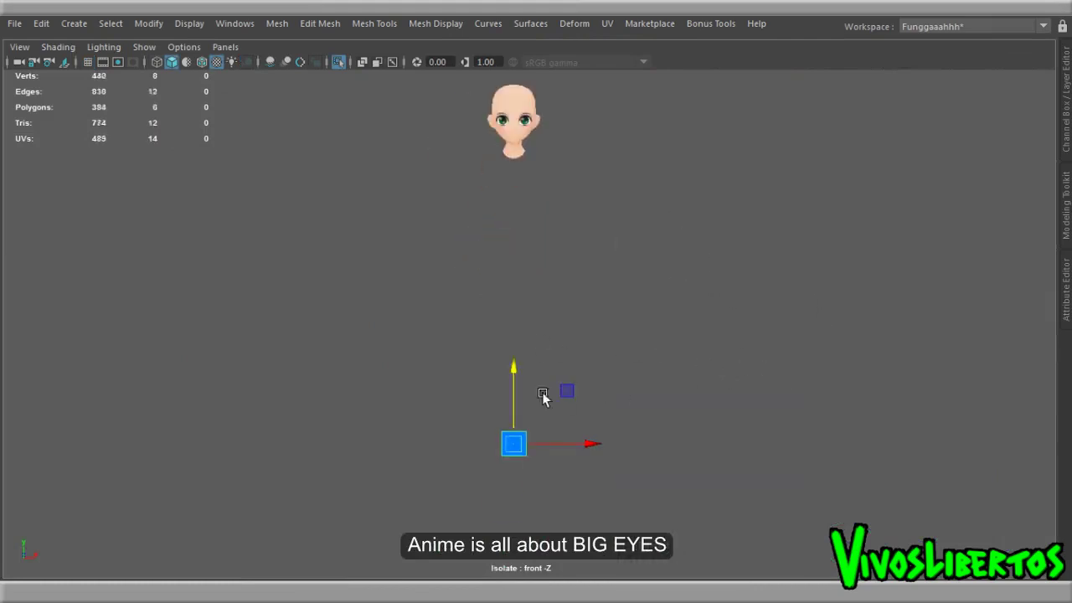
pyautogui.keyDown('alt'); pyautogui.moveTo(852, 237); pyautogui.dragTo(507, 297); pyautogui.keyUp('alt')
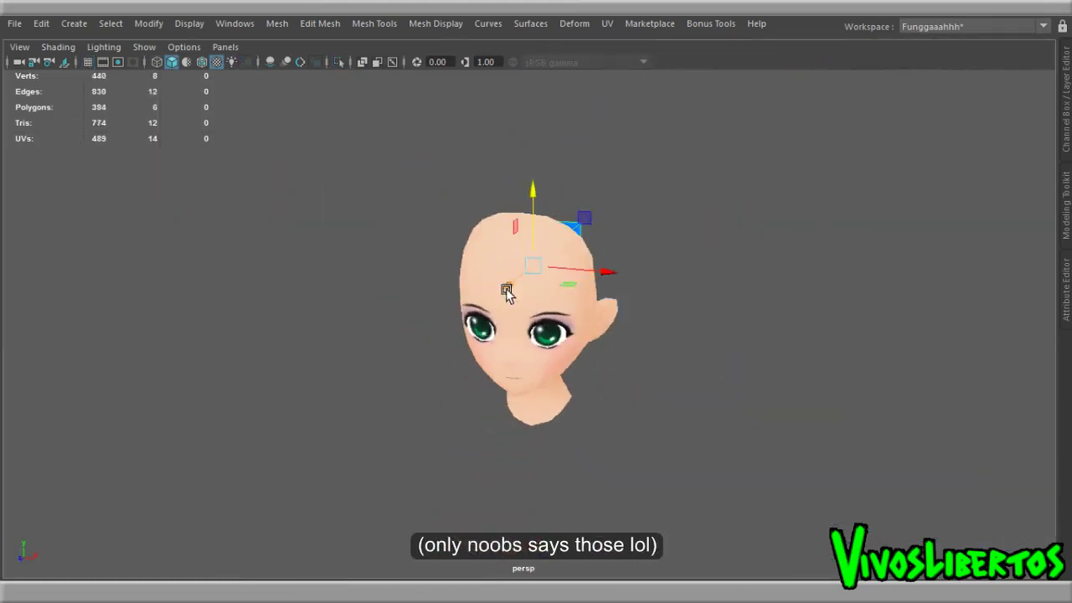
pyautogui.press('space')
pyautogui.moveTo(343, 450); pyautogui.dragTo(509, 394)
pyautogui.scroll(5, 541, 307)
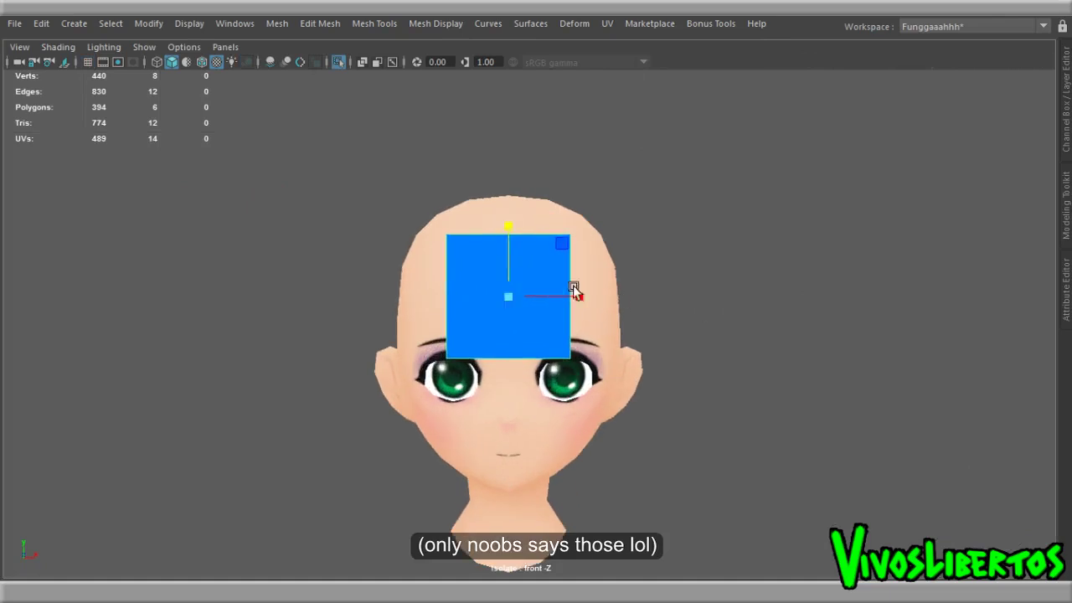
# Step: Scale the blue plane to eye width and position it over the left eye
pyautogui.press('r')
pyautogui.moveTo(492, 306)
pyautogui.mouseDown()
pyautogui.moveTo(574, 304)
pyautogui.moveTo(534, 306)
pyautogui.mouseUp()
pyautogui.press('w')
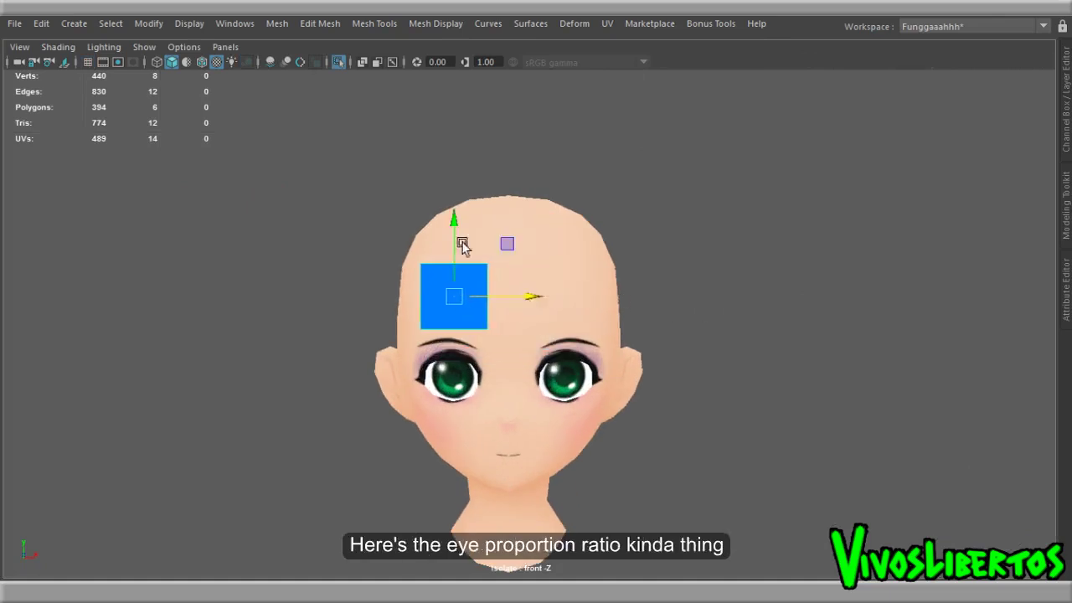
pyautogui.moveTo(463, 244); pyautogui.dragTo(447, 340)
pyautogui.scroll(3, 469, 352)
pyautogui.scroll(3, 486, 344)
pyautogui.moveTo(474, 426); pyautogui.dragTo(456, 425)
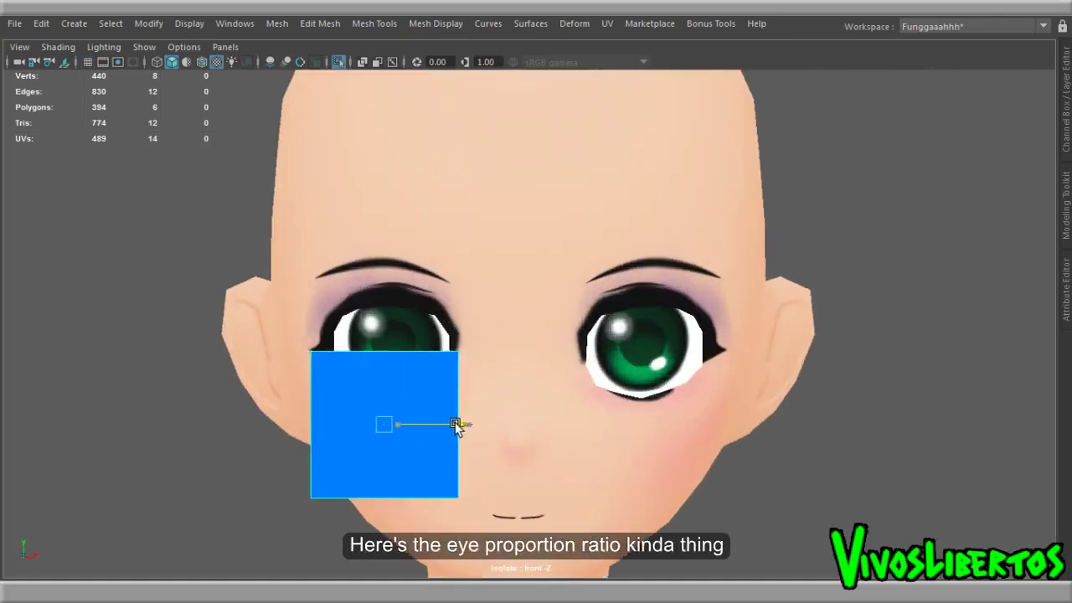
pyautogui.moveTo(383, 425)
pyautogui.mouseDown()
pyautogui.moveTo(612, 433)
pyautogui.moveTo(603, 438)
pyautogui.mouseUp()
# Step: Duplicate the blue plane twice, lining the three copies up across the eyes
pyautogui.hotkey('ctrl', 'd')
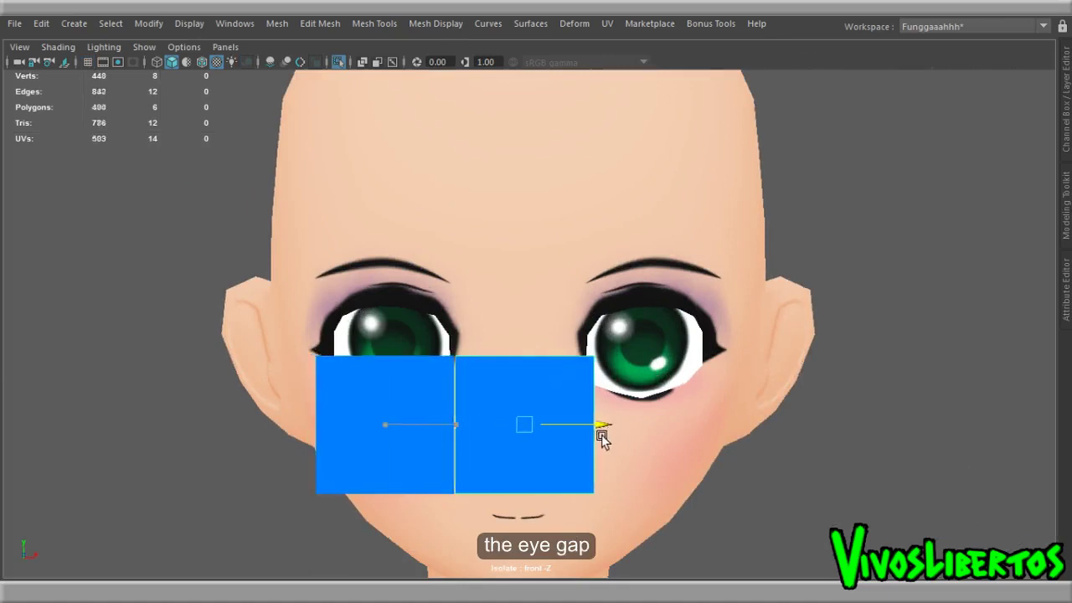
pyautogui.click(201, 63)
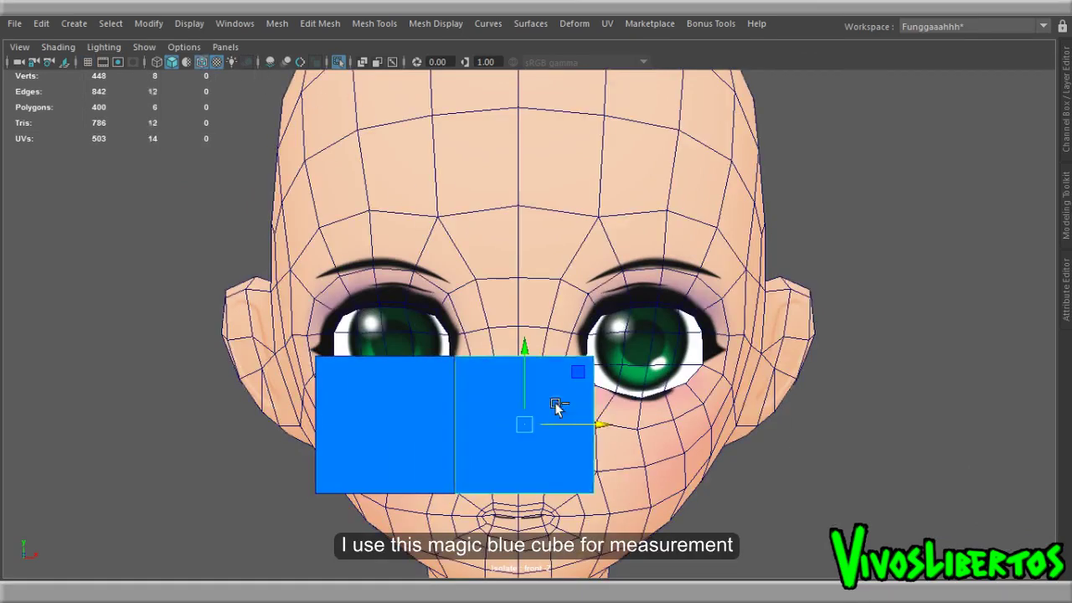
pyautogui.hotkey('ctrl', 'd')
pyautogui.moveTo(630, 426)
pyautogui.mouseDown()
pyautogui.moveTo(773, 431)
pyautogui.moveTo(744, 434)
pyautogui.mouseUp()
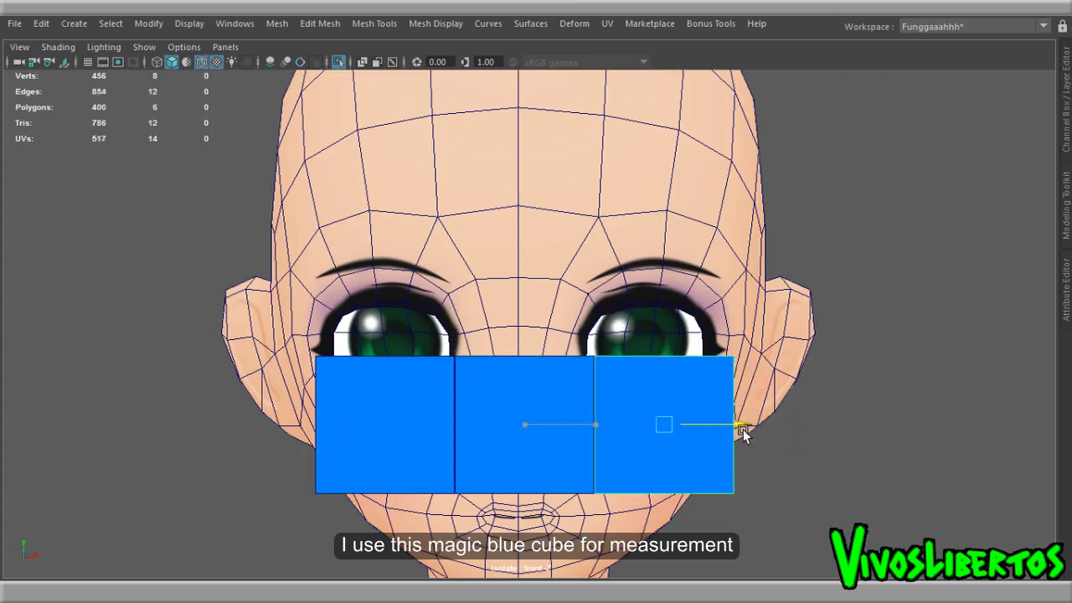
pyautogui.click(822, 471)
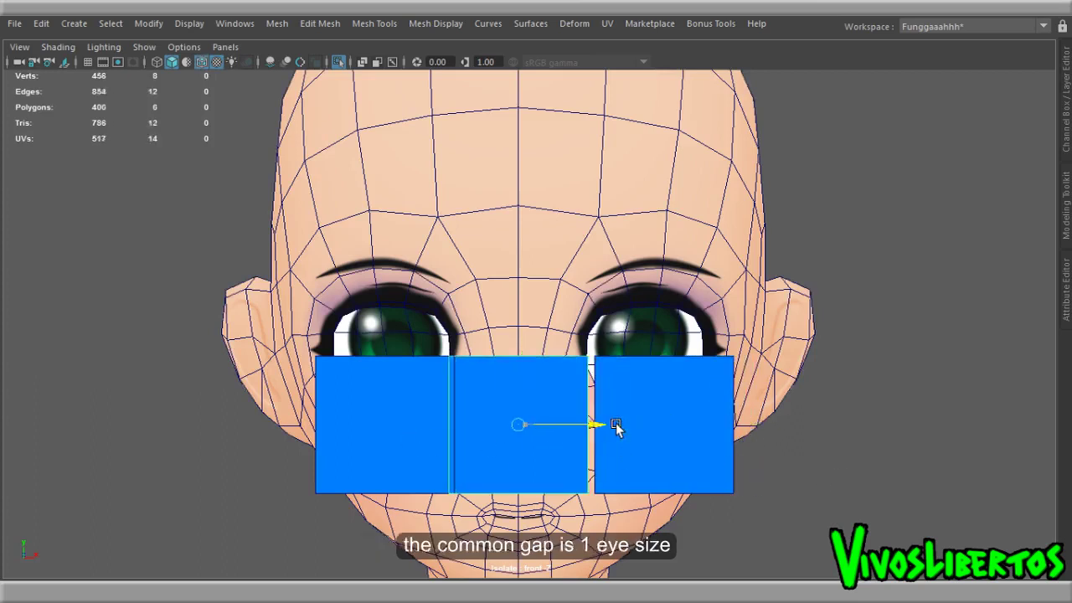
# Step: Move the blue measuring planes to the left of the head
pyautogui.click(737, 427)
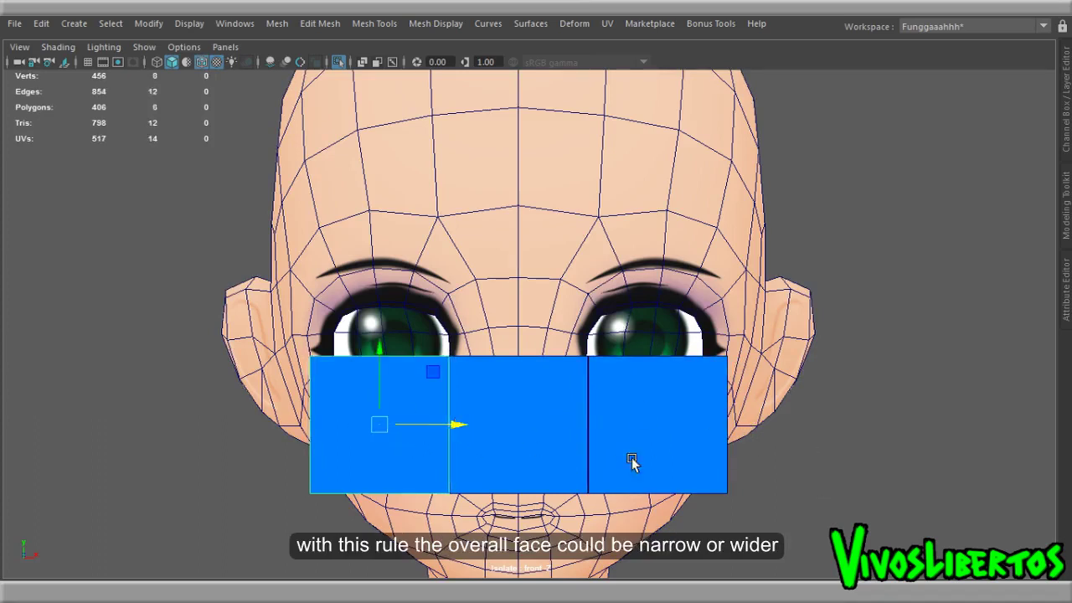
pyautogui.click(533, 311)
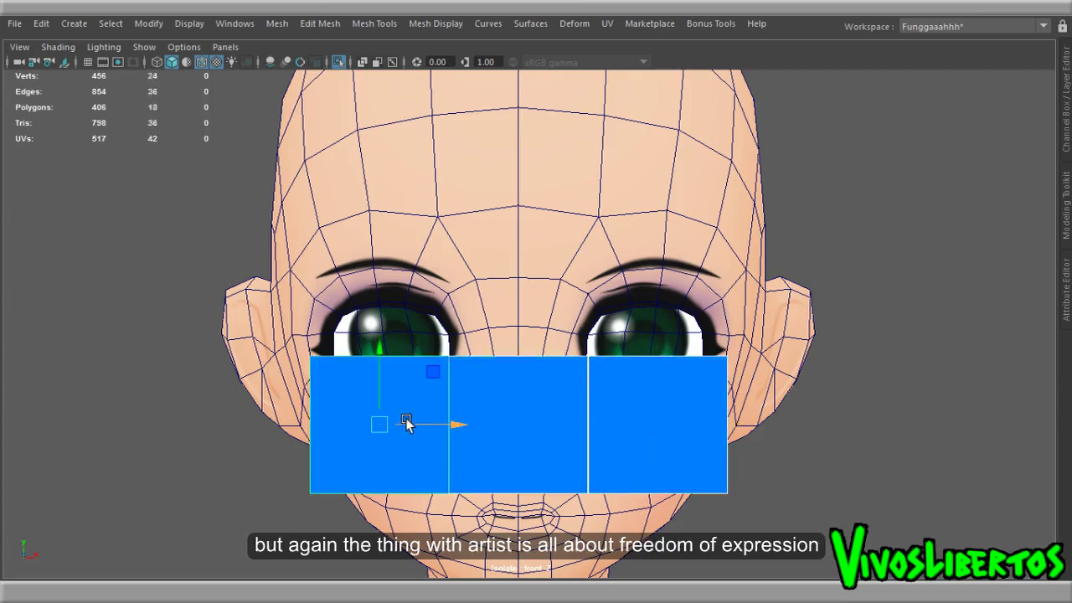
pyautogui.scroll(-3, 506, 412)
pyautogui.moveTo(533, 381); pyautogui.dragTo(366, 433)
# Step: Select the head and pick the faces at the outer eye corners
pyautogui.click(366, 433)
pyautogui.scroll(5, 629, 419)
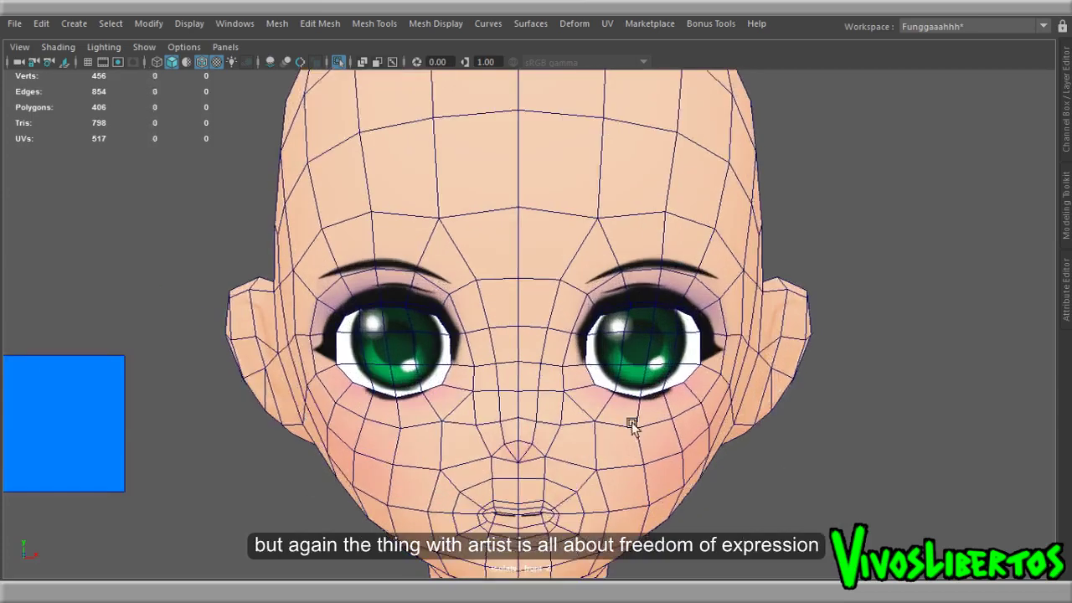
pyautogui.scroll(1, 630, 413)
pyautogui.scroll(2, 629, 413)
pyautogui.click(491, 239)
pyautogui.moveTo(591, 153); pyautogui.dragTo(545, 155, button='right')
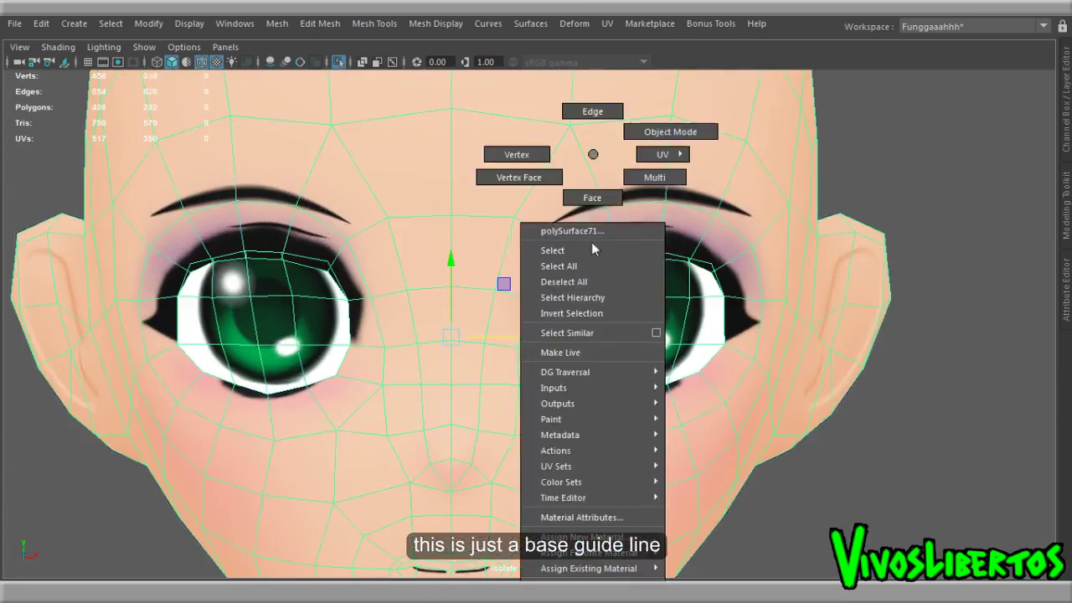
pyautogui.click(641, 283)
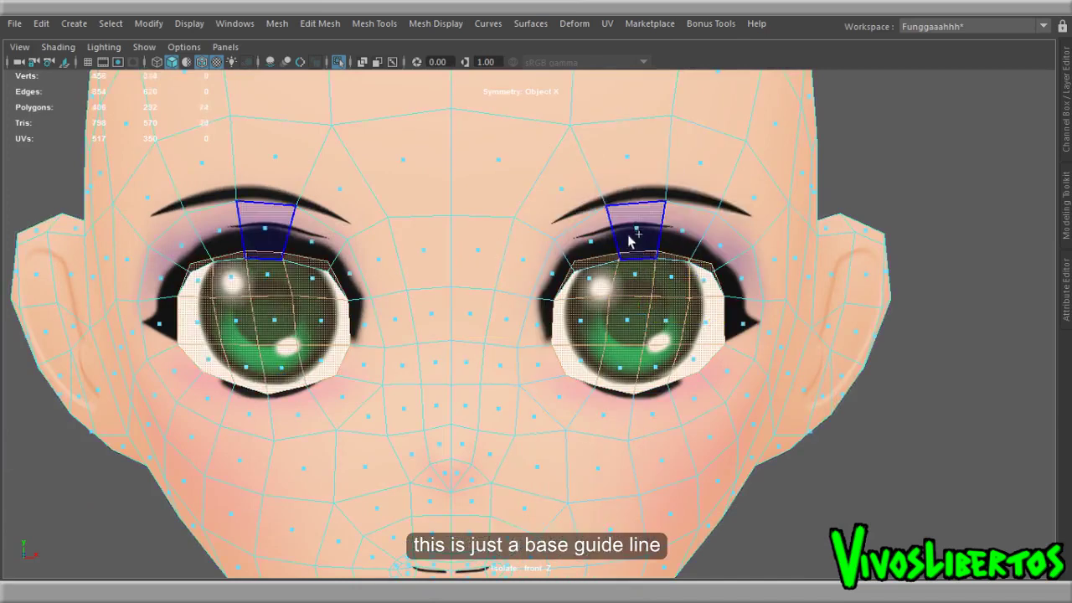
pyautogui.scroll(-1, 640, 224)
pyautogui.moveTo(622, 163); pyautogui.dragTo(550, 151, button='right')
pyautogui.moveTo(662, 352); pyautogui.dragTo(656, 352)
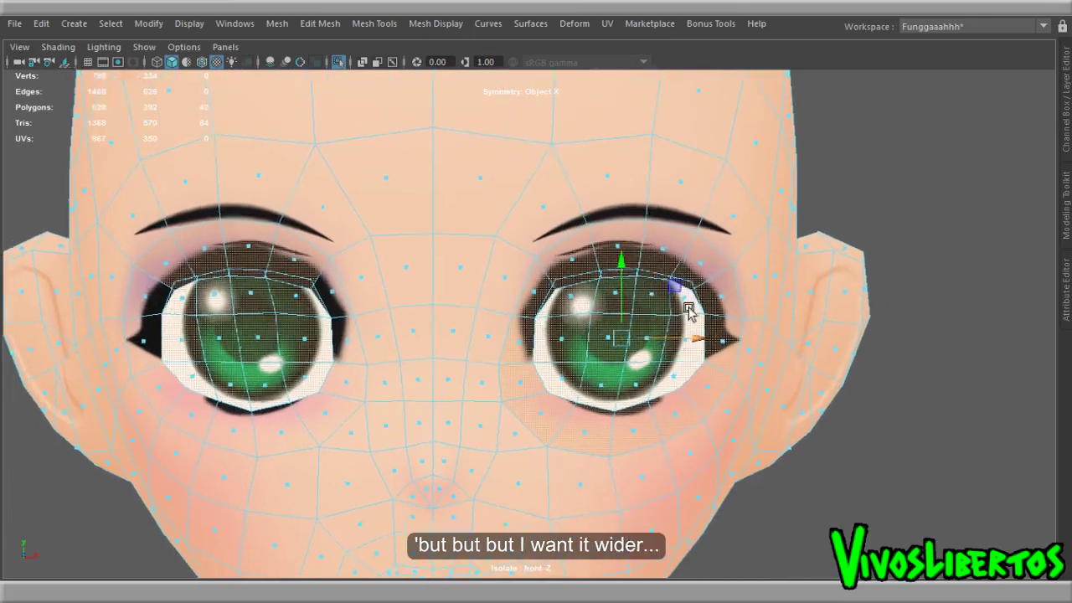
# Step: With Object X symmetry on, push the outer eye-corner faces outward along X
pyautogui.moveTo(502, 244); pyautogui.dragTo(496, 151, button='right')
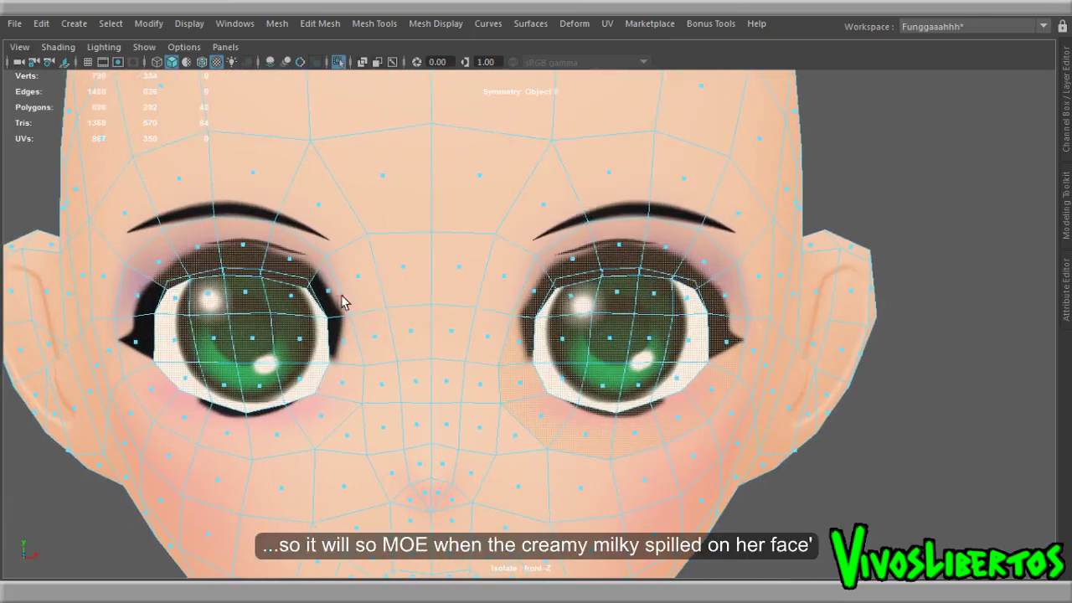
pyautogui.click(704, 335)
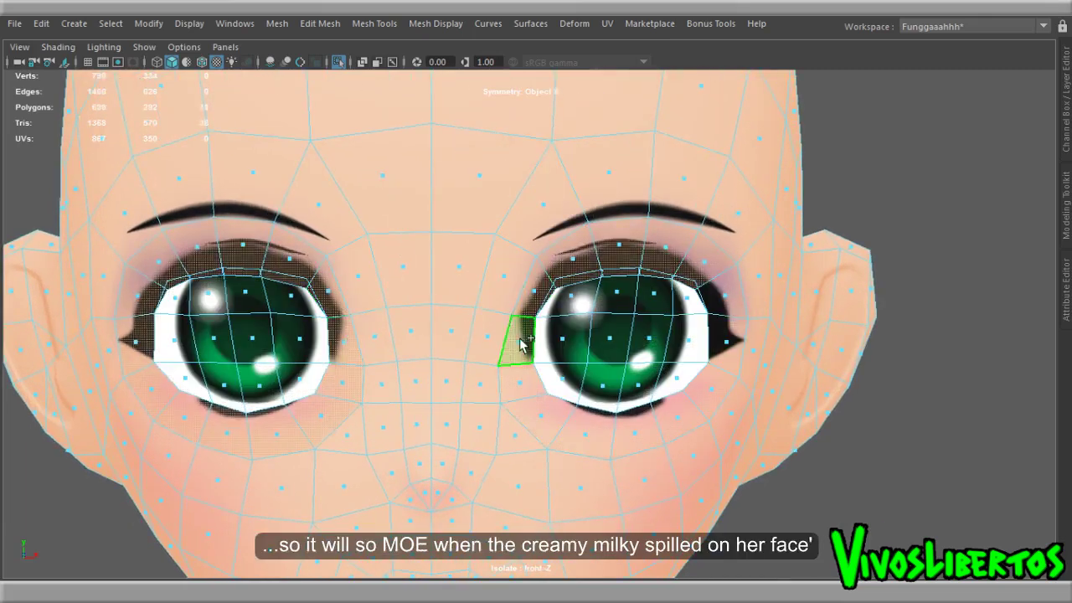
pyautogui.press('w')
pyautogui.moveTo(721, 344); pyautogui.dragTo(730, 346)
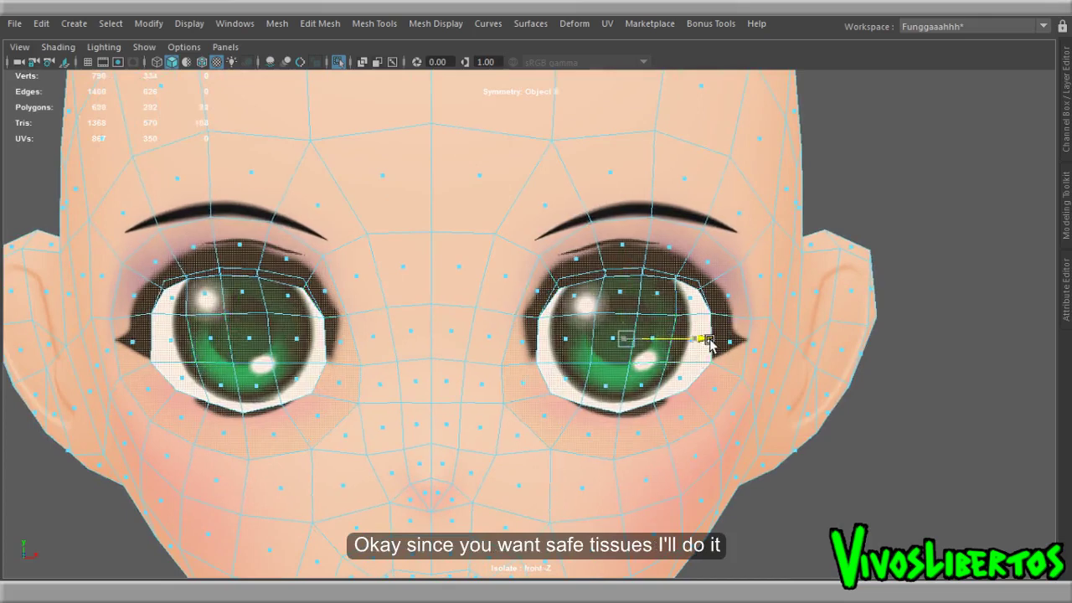
pyautogui.scroll(-2, 731, 346)
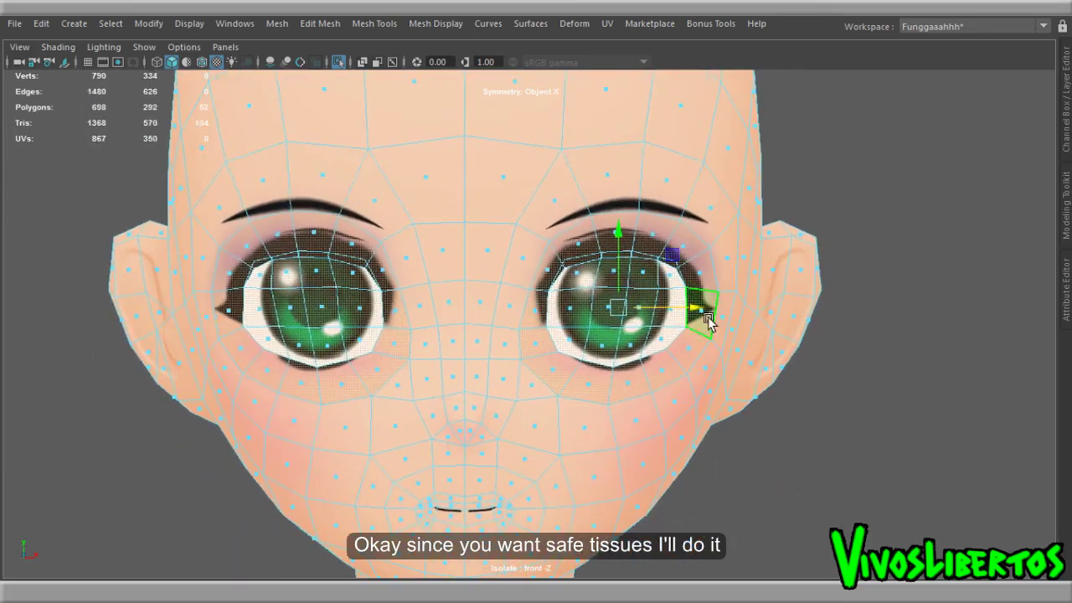
pyautogui.moveTo(711, 310); pyautogui.dragTo(716, 312)
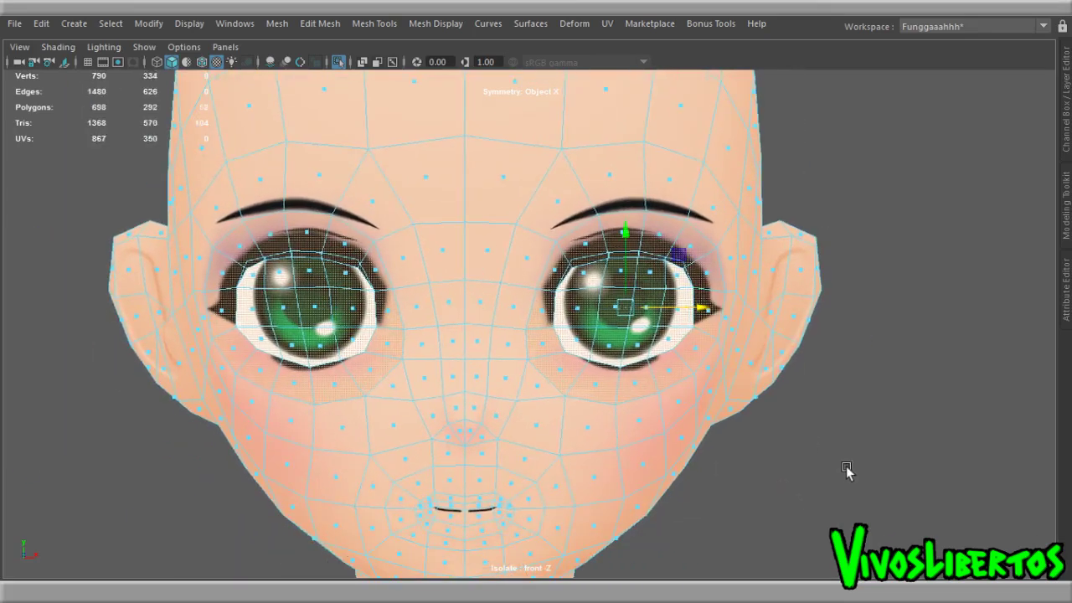
pyautogui.press('F8')
pyautogui.scroll(-3, 654, 393)
pyautogui.keyDown('alt'); pyautogui.moveTo(654, 393); pyautogui.dragTo(718, 222); pyautogui.keyUp('alt')
# Step: Set the perspective camera's Focal Length to 90 in its Attribute Editor
pyautogui.press('space')
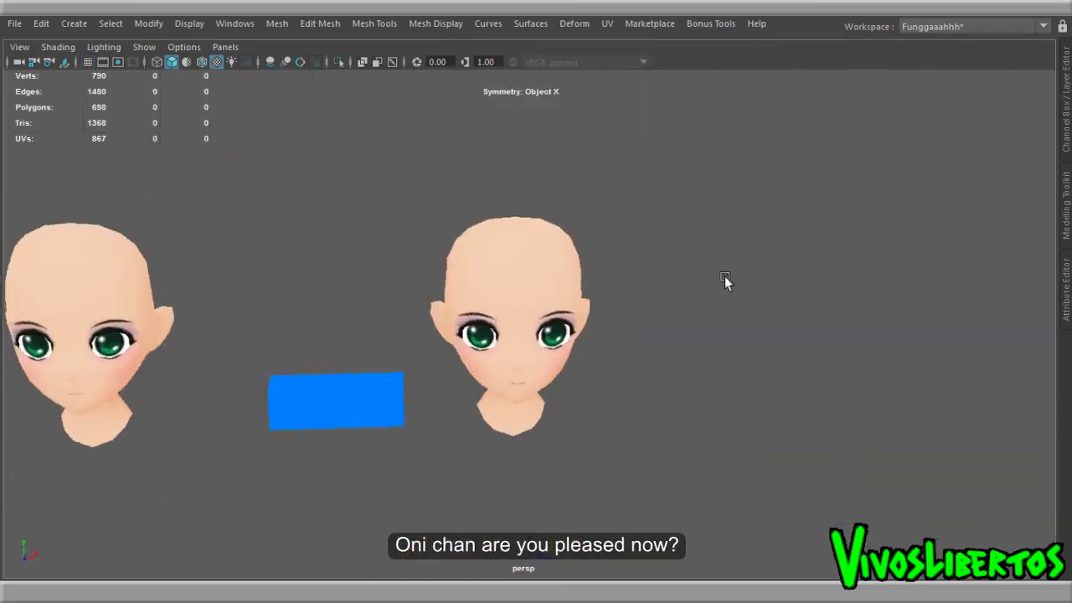
pyautogui.scroll(2, 724, 275)
pyautogui.scroll(3, 660, 299)
pyautogui.scroll(-2, 777, 343)
pyautogui.scroll(-1, 729, 312)
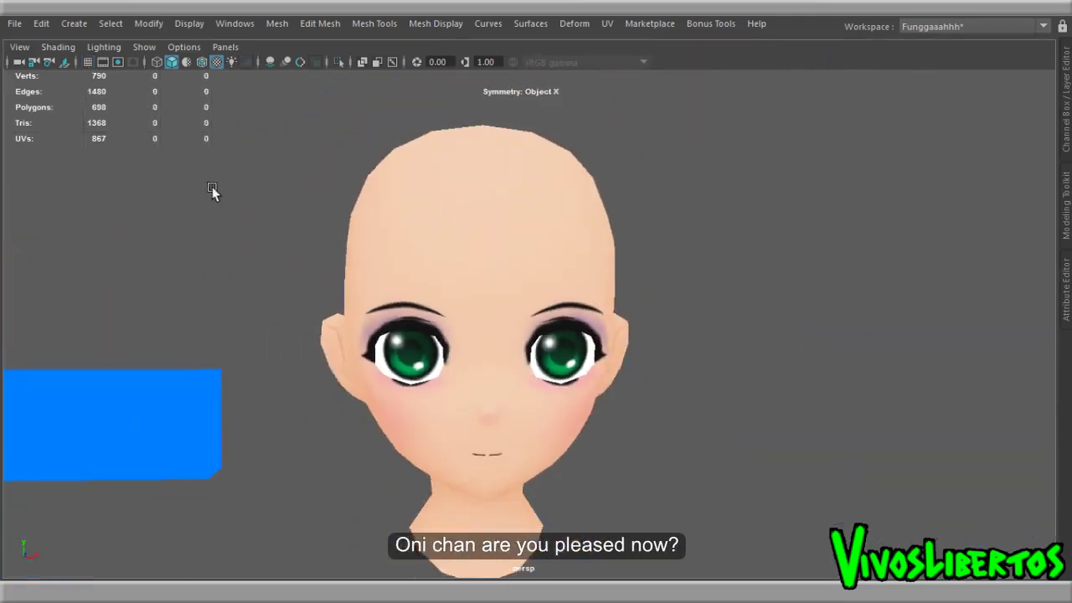
pyautogui.click(19, 47)
pyautogui.click(68, 357)
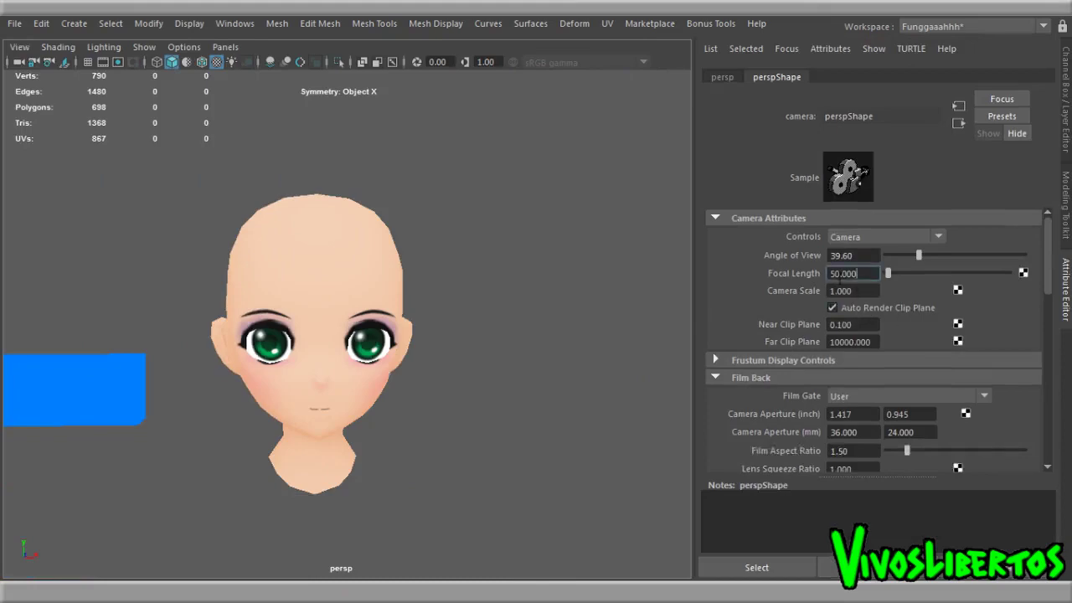
pyautogui.press('Return')
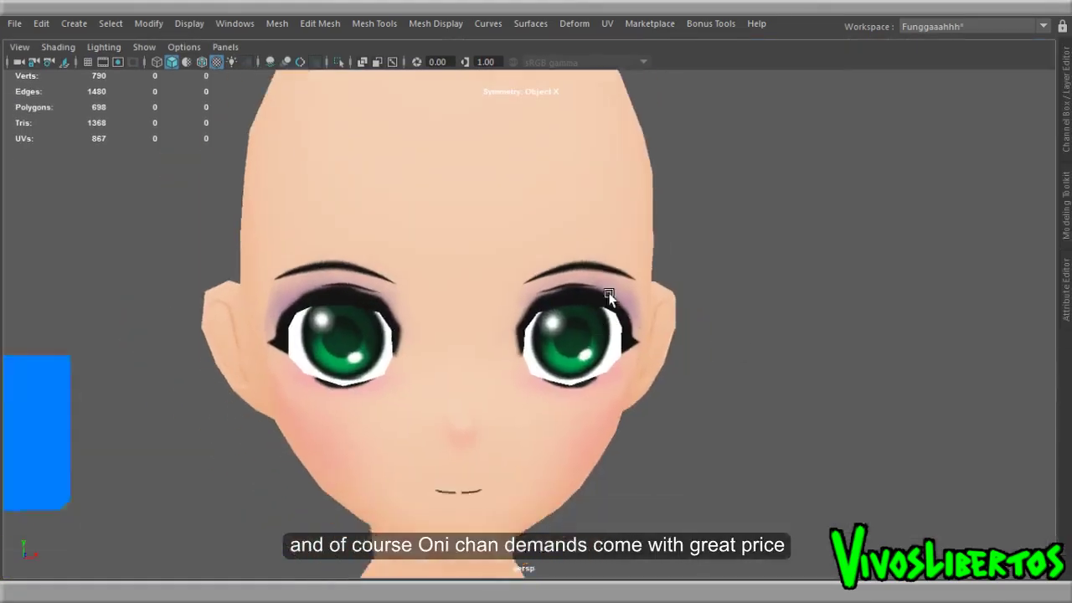
# Step: Turn to a straight front view and isolate the low-poly head
pyautogui.moveTo(608, 292)
pyautogui.keyDown('alt'); pyautogui.mouseDown()
pyautogui.moveTo(634, 329)
pyautogui.moveTo(622, 333)
pyautogui.mouseUp(); pyautogui.keyUp('alt')
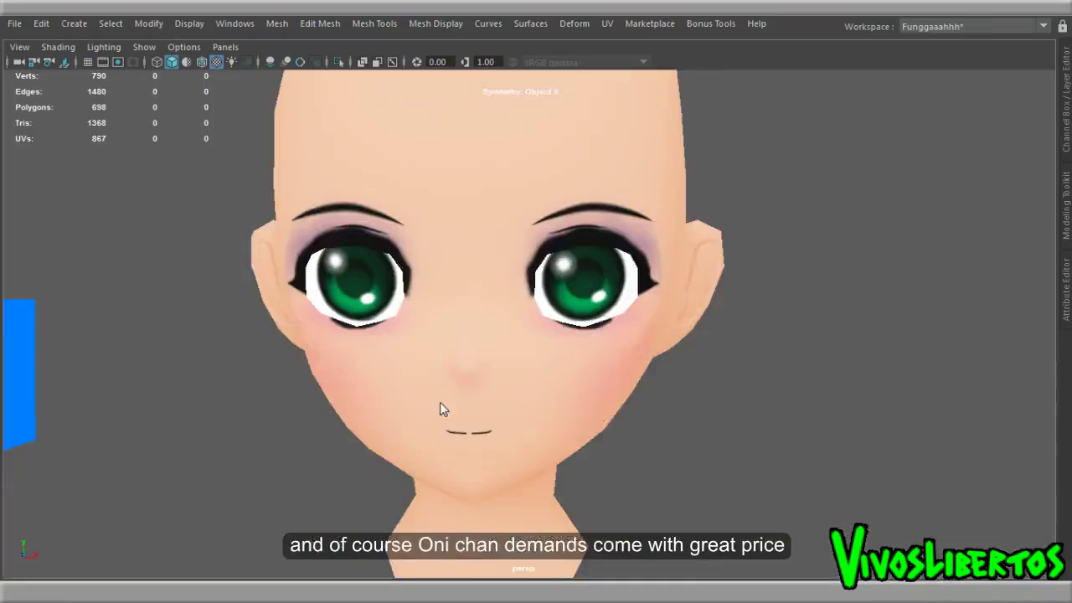
pyautogui.keyDown('alt'); pyautogui.moveTo(444, 409); pyautogui.dragTo(479, 346); pyautogui.keyUp('alt')
pyautogui.hotkey('ctrl', '1')
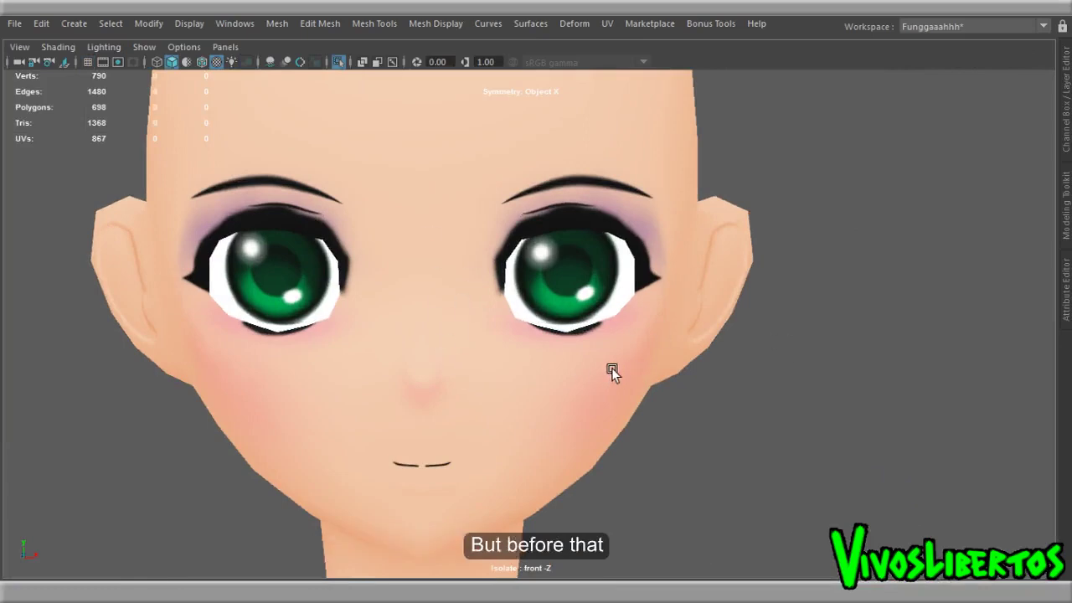
pyautogui.click(611, 366)
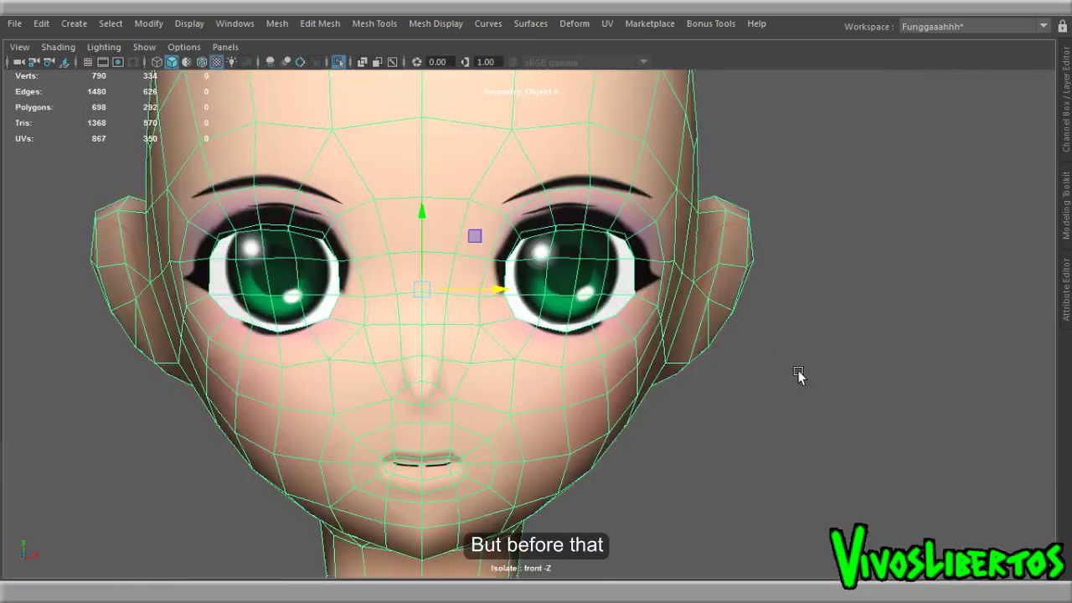
# Step: Show all objects again and scale the blue measuring plane narrow along X
pyautogui.click(783, 364)
pyautogui.hotkey('ctrl', '1')
pyautogui.scroll(-5, 550, 338)
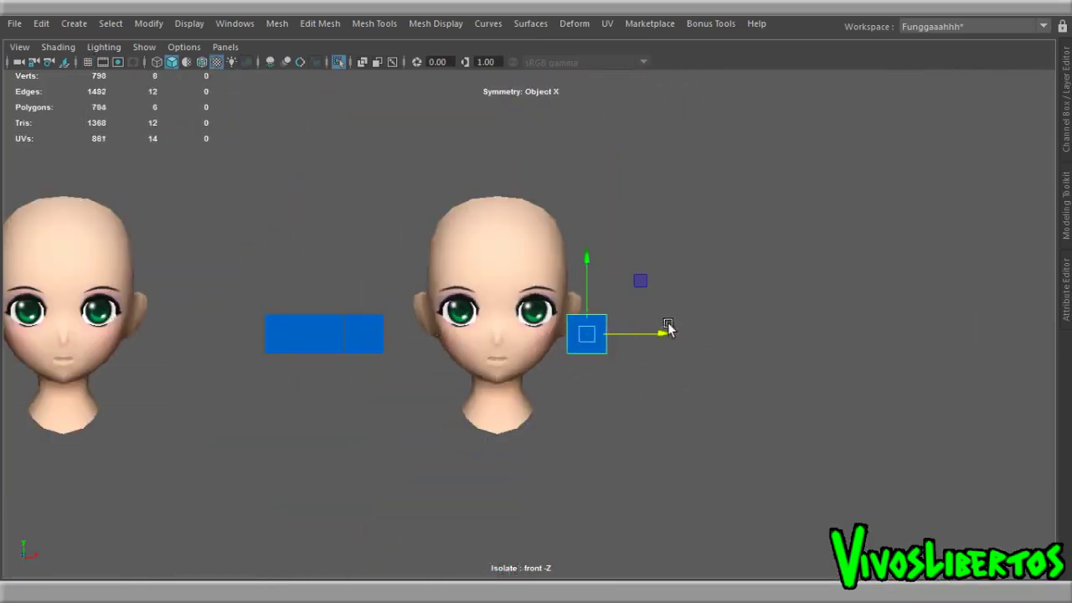
pyautogui.scroll(3, 667, 328)
pyautogui.scroll(3, 607, 266)
pyautogui.click(553, 264)
pyautogui.scroll(2, 544, 253)
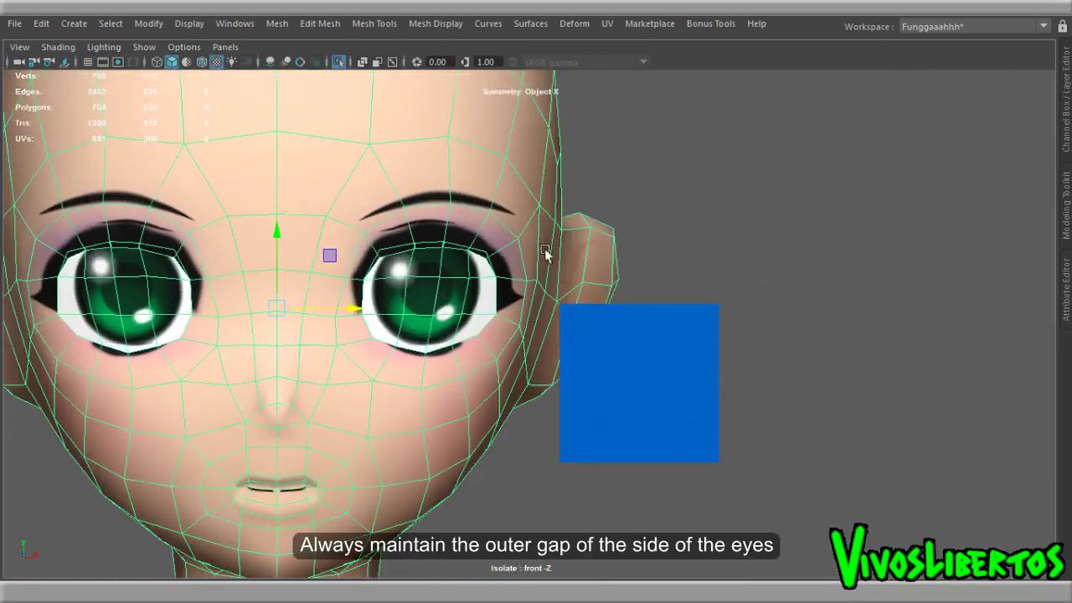
pyautogui.click(701, 375)
pyautogui.moveTo(718, 388); pyautogui.dragTo(601, 378)
# Step: Move the narrowed blue plane up beside the outer edge of the eye
pyautogui.press('w')
pyautogui.moveTo(535, 299); pyautogui.dragTo(534, 197)
pyautogui.moveTo(608, 287); pyautogui.dragTo(612, 289)
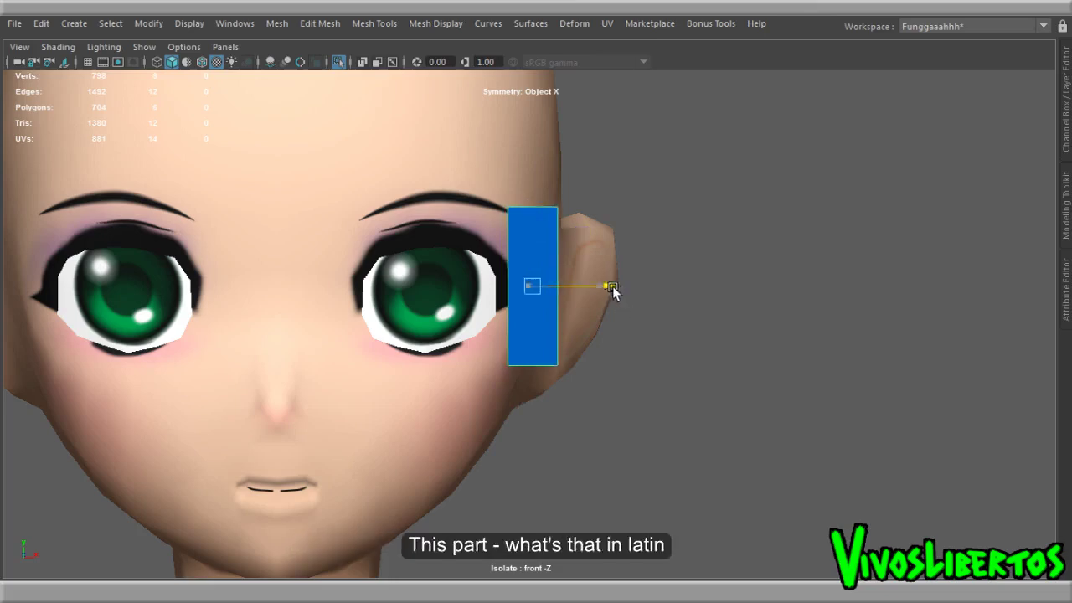
pyautogui.click(496, 379)
pyautogui.click(557, 285)
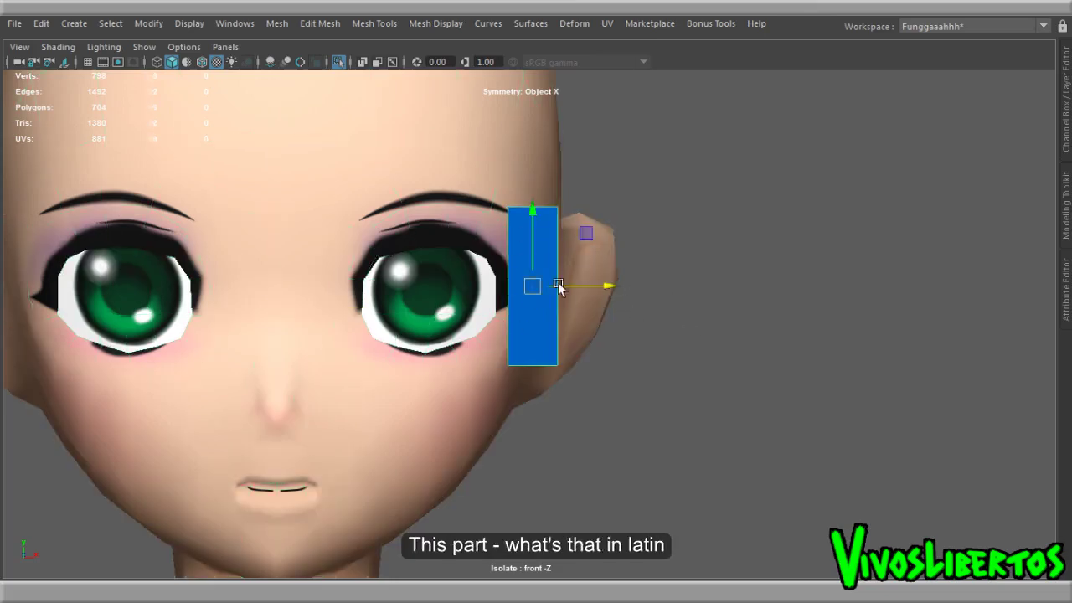
pyautogui.moveTo(610, 288); pyautogui.dragTo(730, 282)
# Step: Orbit around the head to check the plane's placement, ending on a front view
pyautogui.click(665, 227)
pyautogui.scroll(-2, 665, 227)
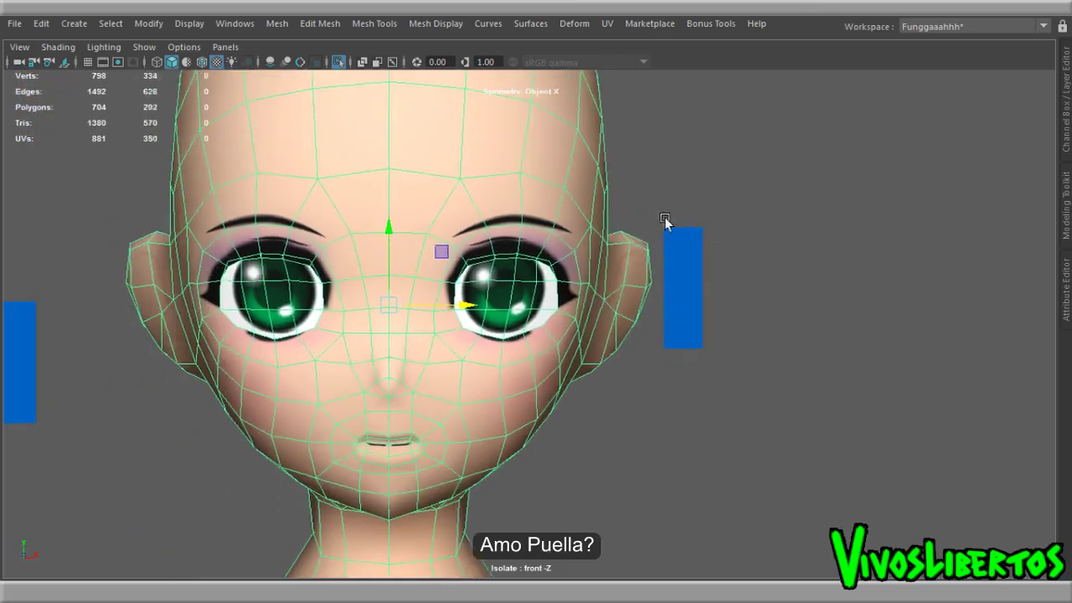
pyautogui.scroll(1, 603, 302)
pyautogui.scroll(1, 578, 316)
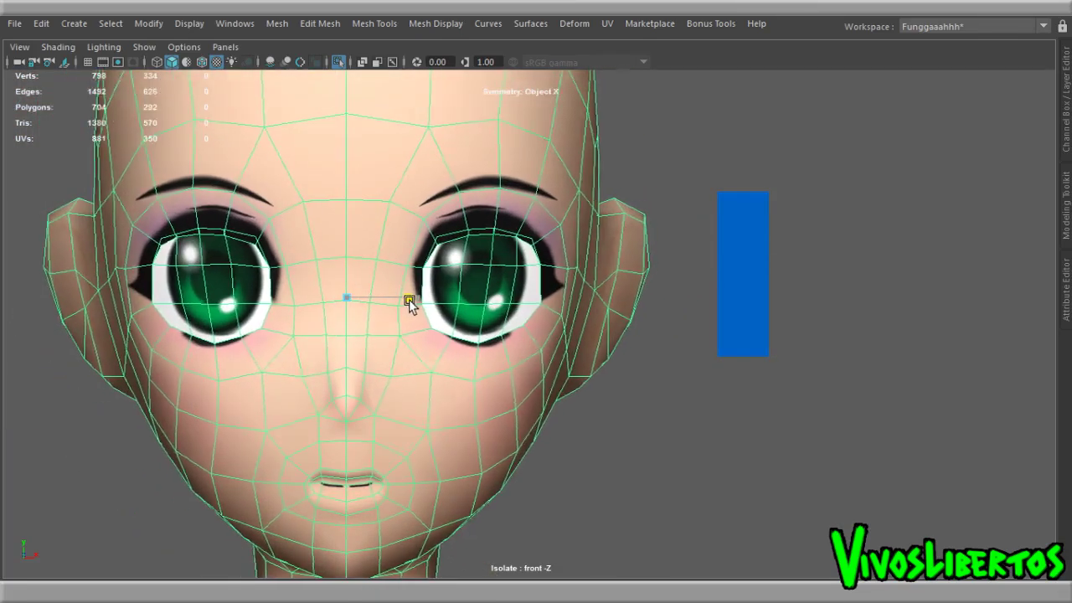
pyautogui.click(710, 413)
pyautogui.moveTo(710, 413)
pyautogui.keyDown('alt'); pyautogui.mouseDown()
pyautogui.moveTo(675, 400)
pyautogui.moveTo(696, 352)
pyautogui.moveTo(692, 223)
pyautogui.moveTo(670, 316)
pyautogui.moveTo(693, 316)
pyautogui.moveTo(636, 312)
pyautogui.moveTo(725, 319)
pyautogui.moveTo(612, 327)
pyautogui.moveTo(661, 323)
pyautogui.moveTo(675, 335)
pyautogui.mouseUp(); pyautogui.keyUp('alt')
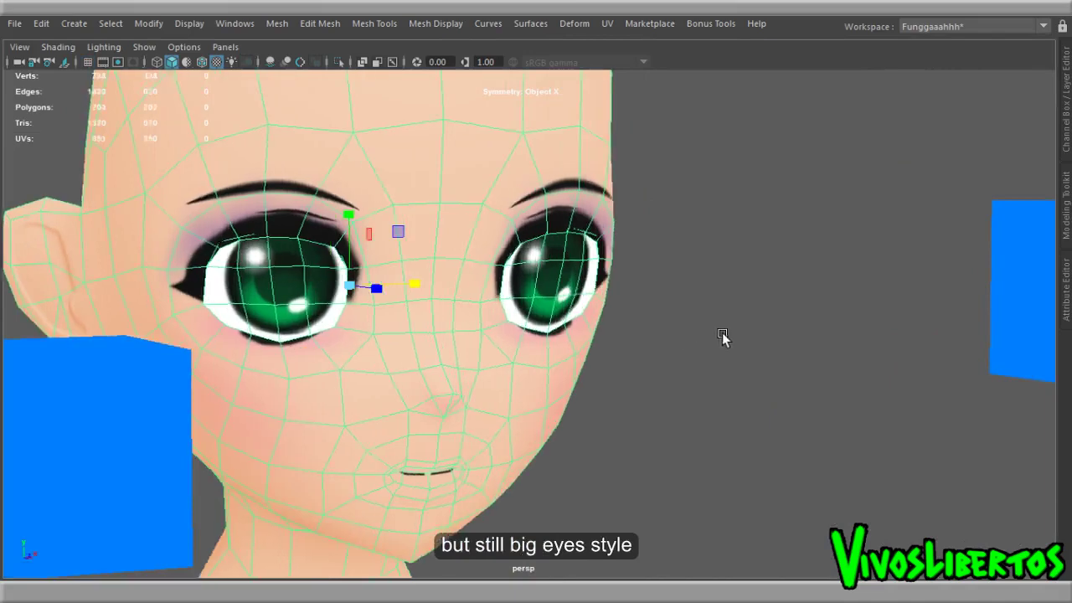
pyautogui.keyDown('alt'); pyautogui.moveTo(723, 340); pyautogui.dragTo(450, 326, button='right'); pyautogui.keyUp('alt')
pyautogui.keyDown('alt'); pyautogui.moveTo(450, 326); pyautogui.dragTo(697, 358); pyautogui.keyUp('alt')
pyautogui.keyDown('alt'); pyautogui.moveTo(698, 357); pyautogui.dragTo(662, 325, button='right'); pyautogui.keyUp('alt')
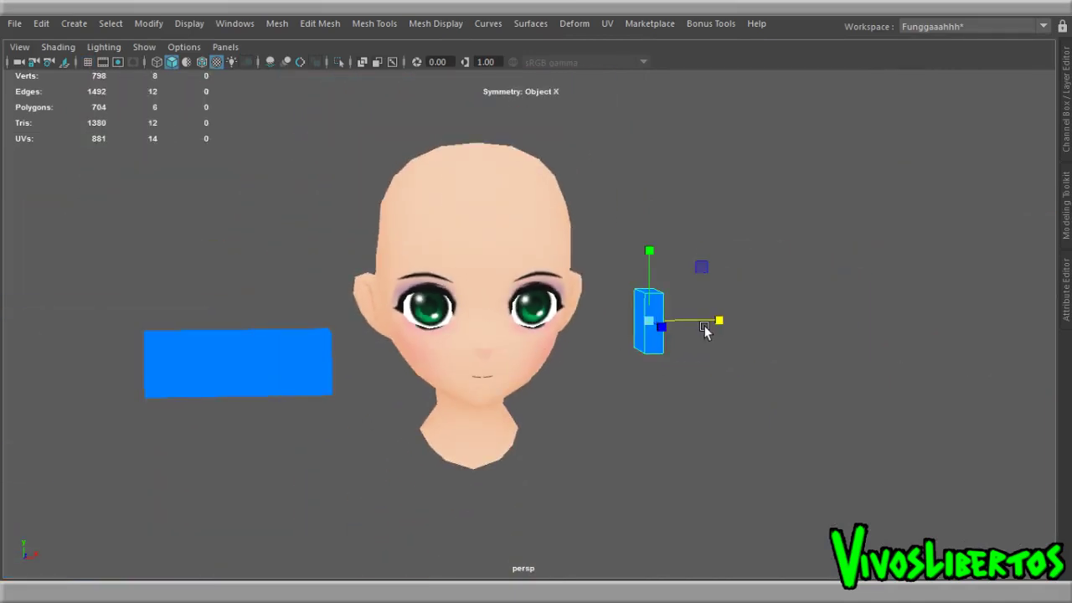
pyautogui.scroll(5, 656, 337)
pyautogui.scroll(3, 575, 371)
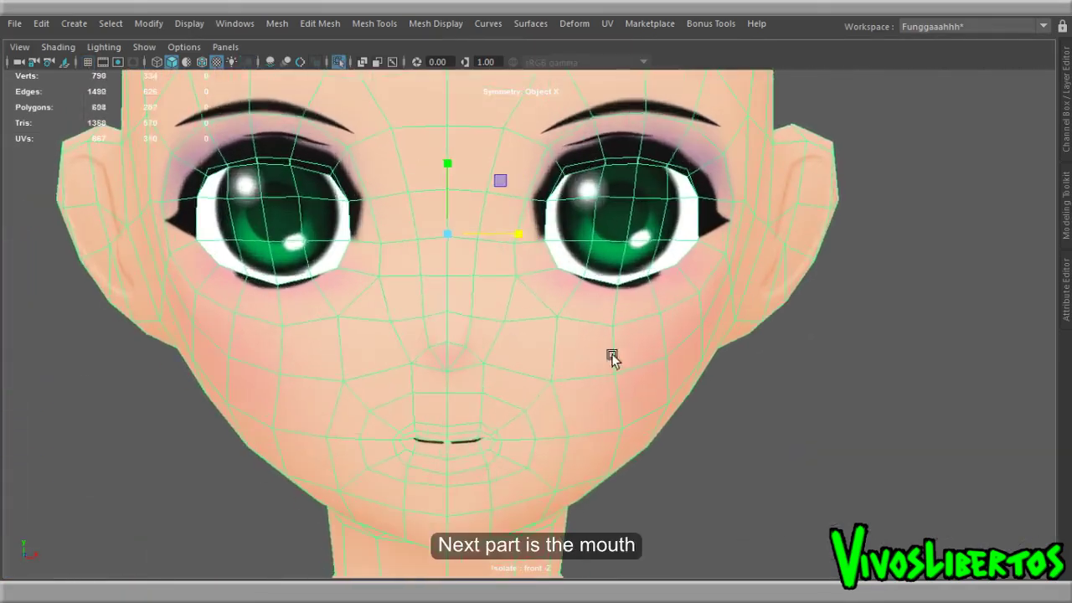
pyautogui.click(580, 360)
pyautogui.scroll(3, 467, 268)
pyautogui.press('F11')
pyautogui.moveTo(394, 301)
pyautogui.mouseDown()
pyautogui.moveTo(456, 280)
pyautogui.moveTo(466, 290)
pyautogui.mouseUp()
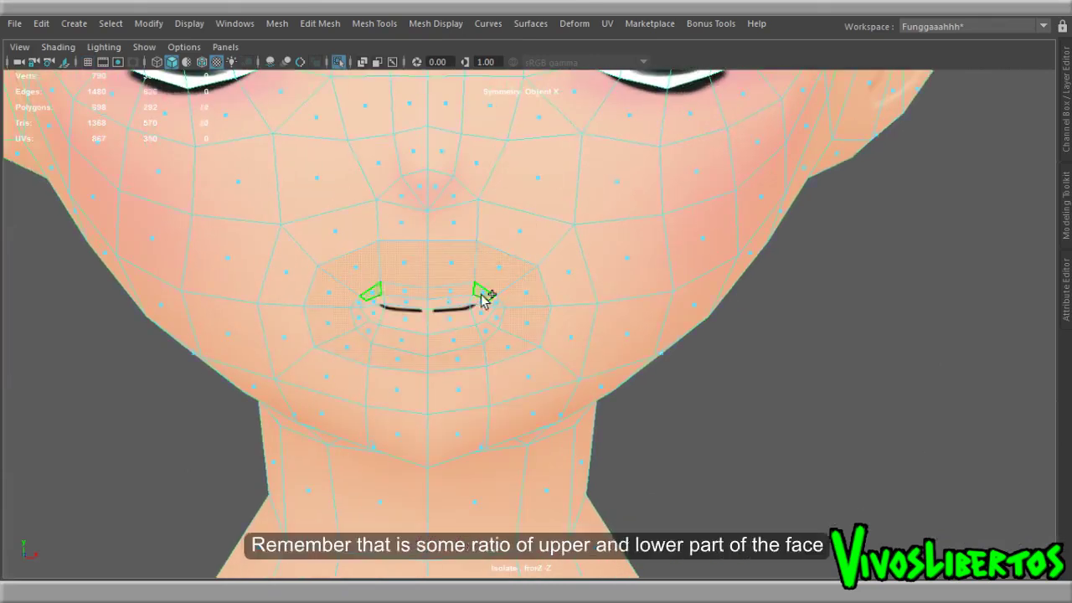
pyautogui.scroll(-3, 490, 314)
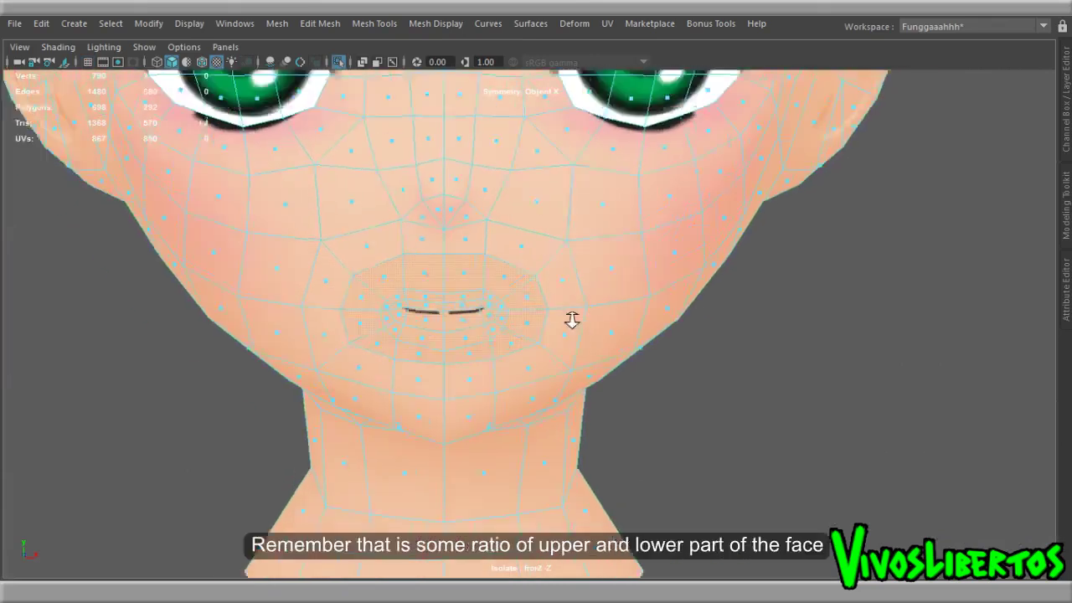
pyautogui.scroll(-2, 572, 318)
pyautogui.press('w')
pyautogui.moveTo(533, 272); pyautogui.dragTo(541, 294)
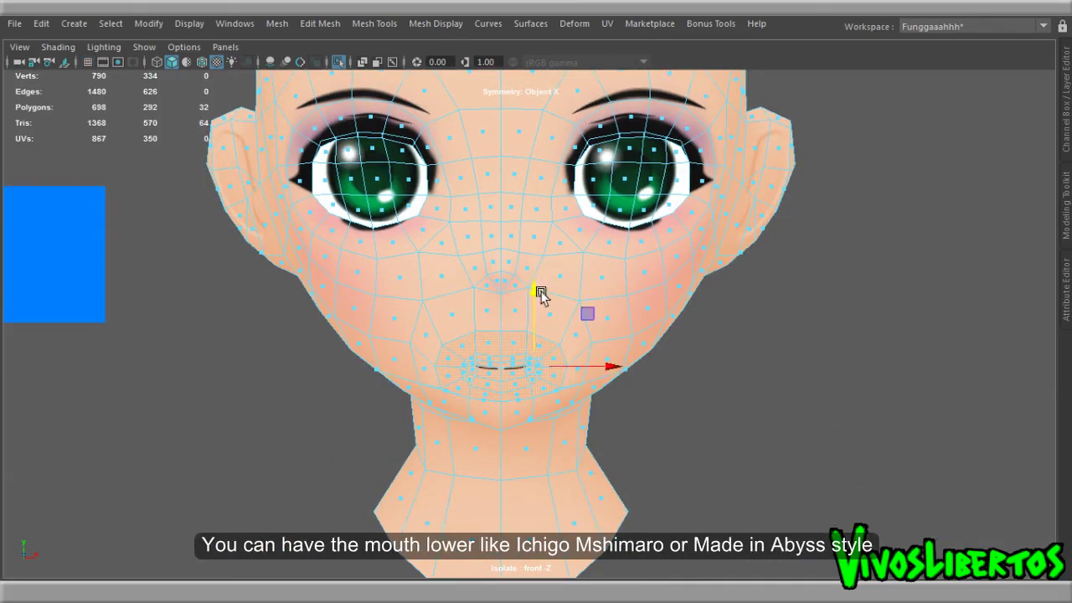
pyautogui.click(752, 387)
pyautogui.scroll(2, 689, 354)
pyautogui.scroll(2, 766, 360)
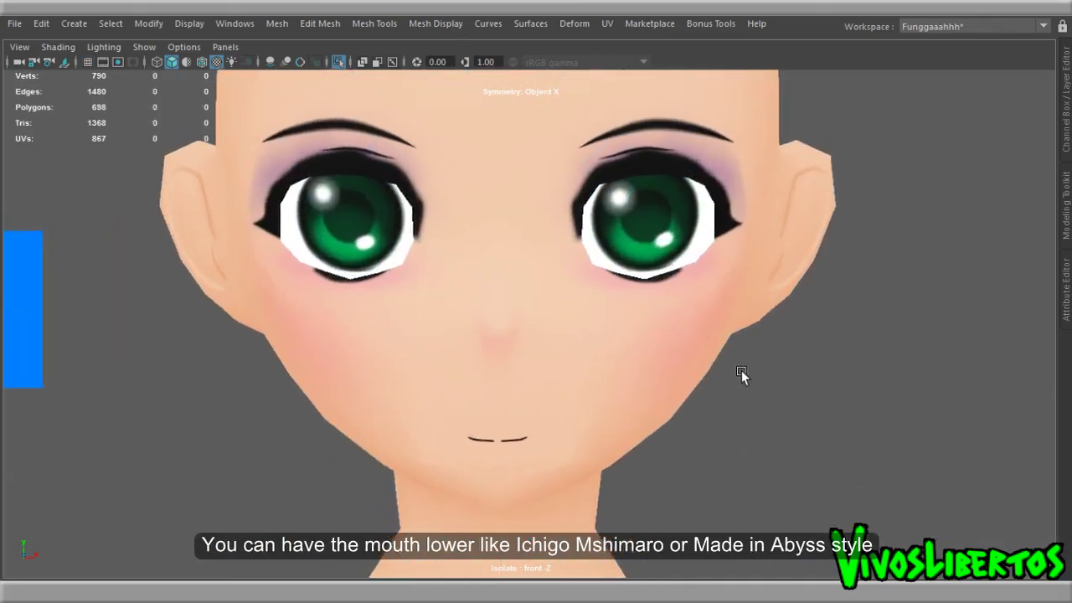
pyautogui.hotkey('ctrl', 'z')
pyautogui.hotkey('ctrl', 'z')
pyautogui.scroll(2, 754, 361)
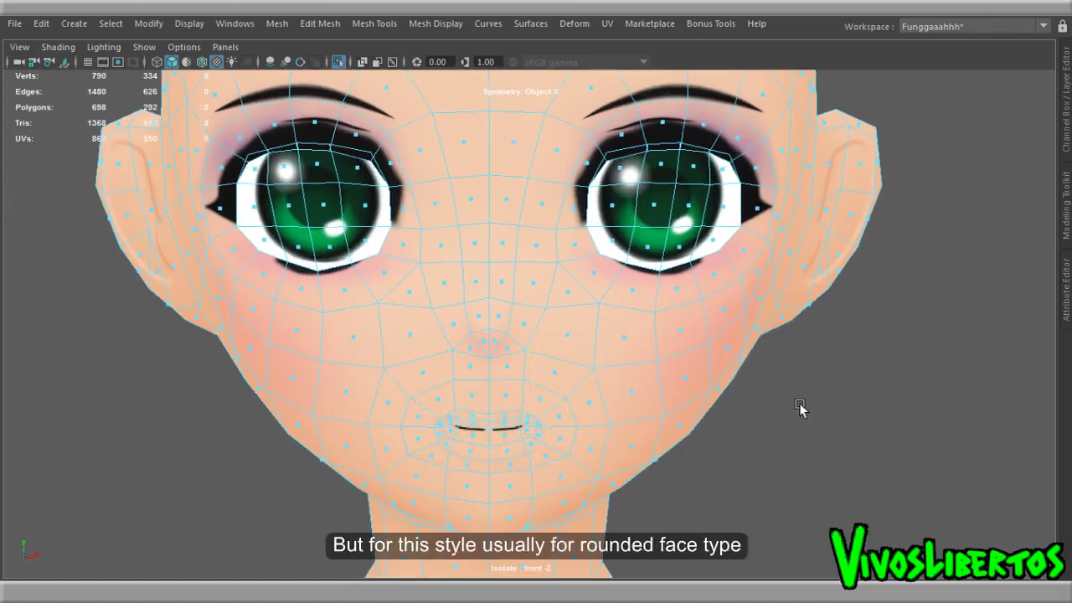
pyautogui.scroll(2, 539, 335)
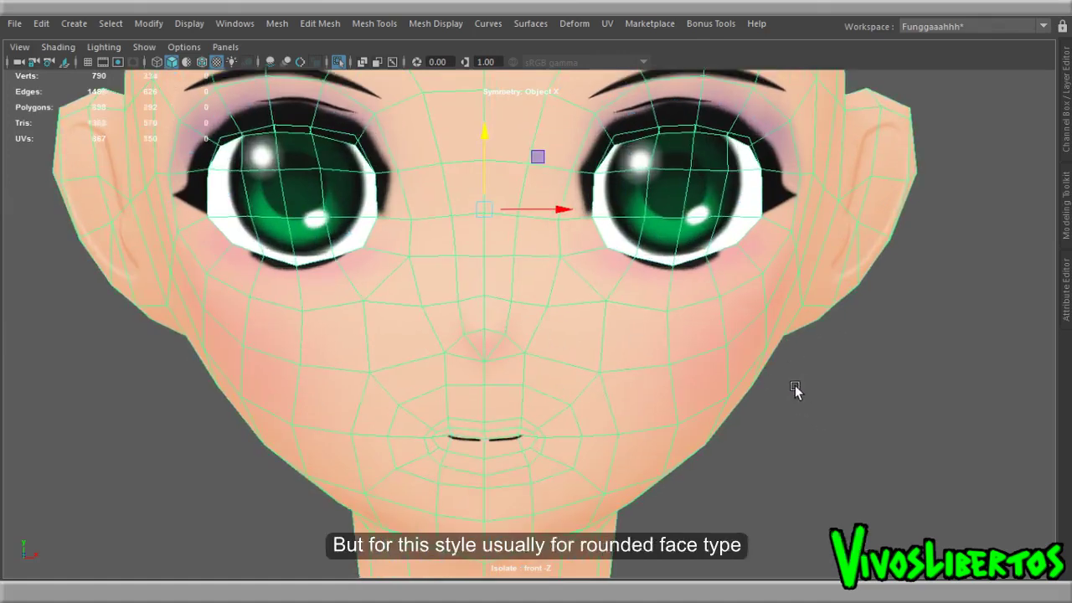
pyautogui.click(772, 374)
pyautogui.scroll(-3, 715, 330)
pyautogui.click(659, 270)
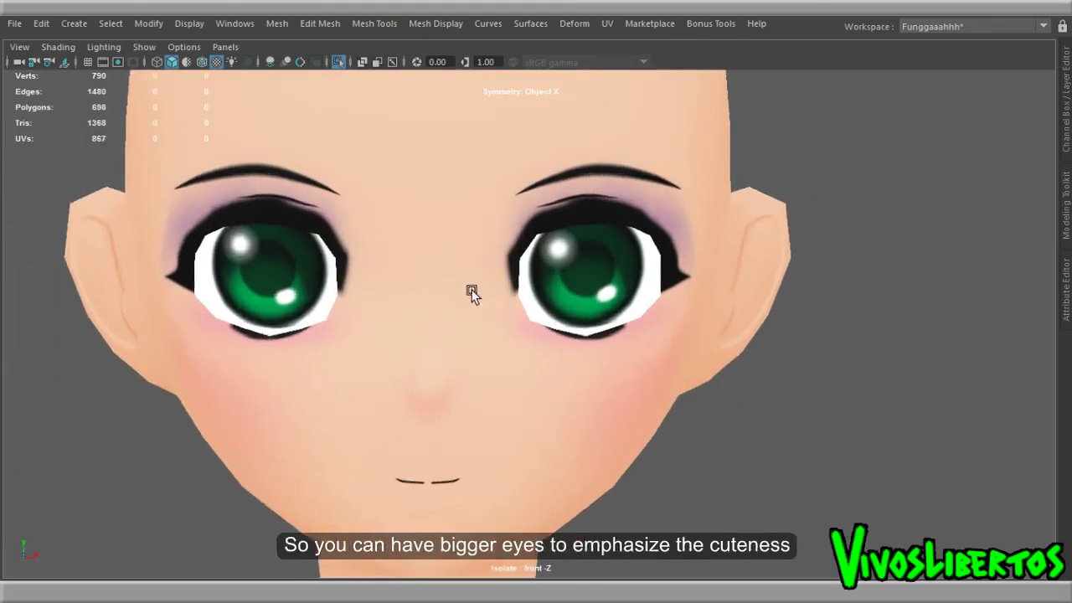
pyautogui.click(598, 419)
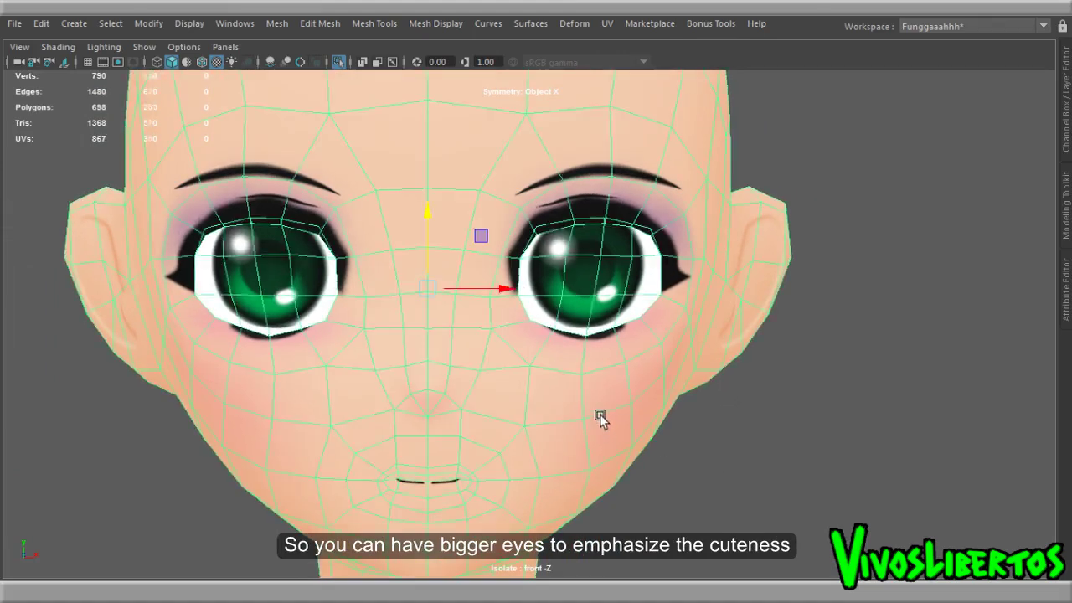
pyautogui.scroll(2, 634, 211)
pyautogui.press('F11')
# Step: Select the face loops of both eyes, grow the selection, and scale them smaller
pyautogui.click(675, 214)
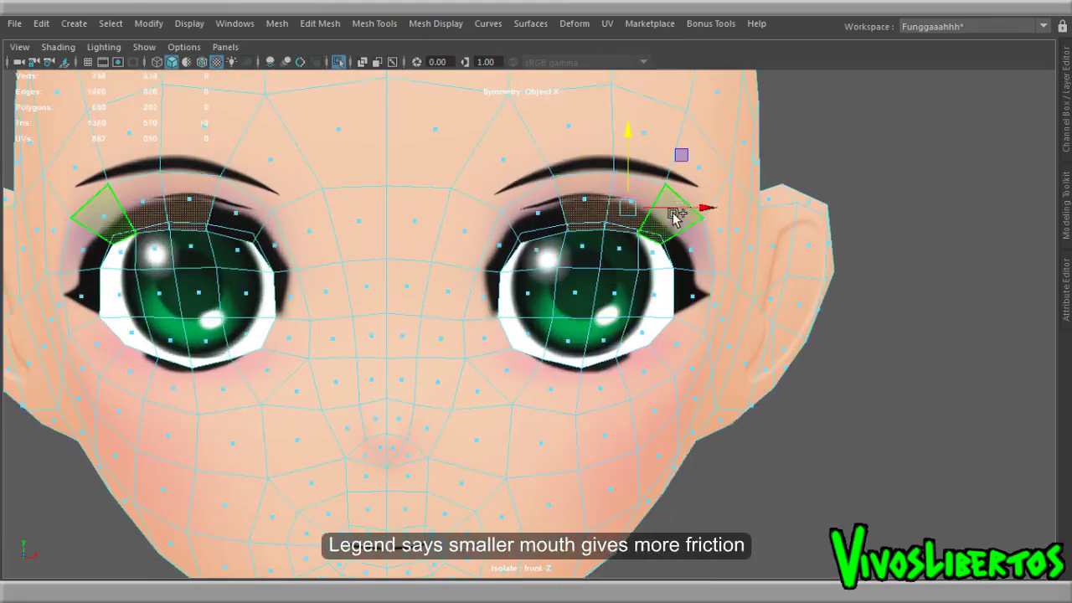
pyautogui.doubleClick(507, 245)
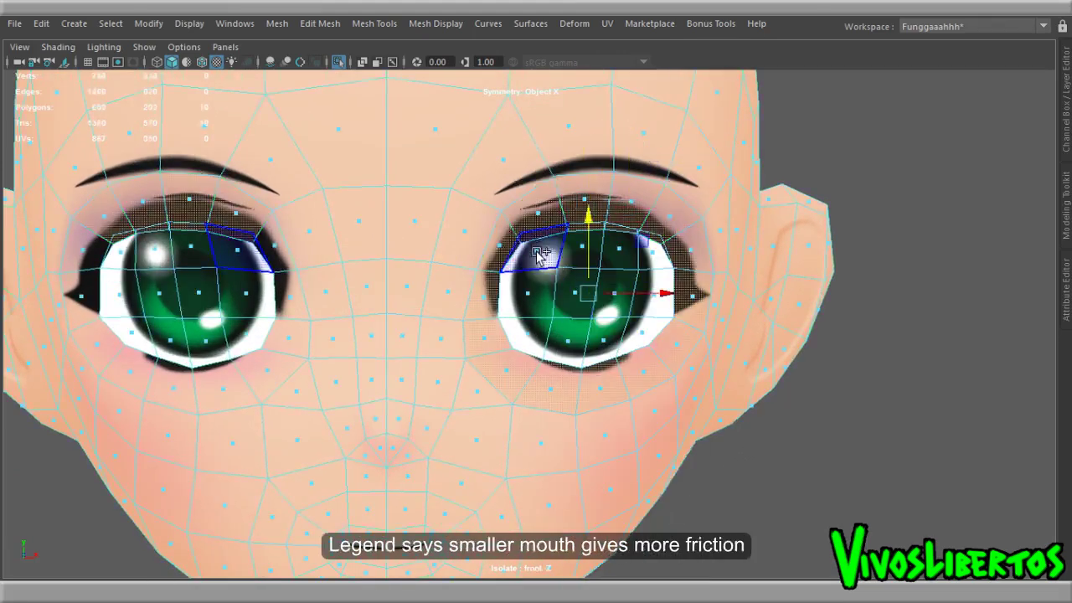
pyautogui.keyDown('shift'); pyautogui.doubleClick(540, 256); pyautogui.keyUp('shift')
pyautogui.press('5')
pyautogui.hotkey('shift', '.')
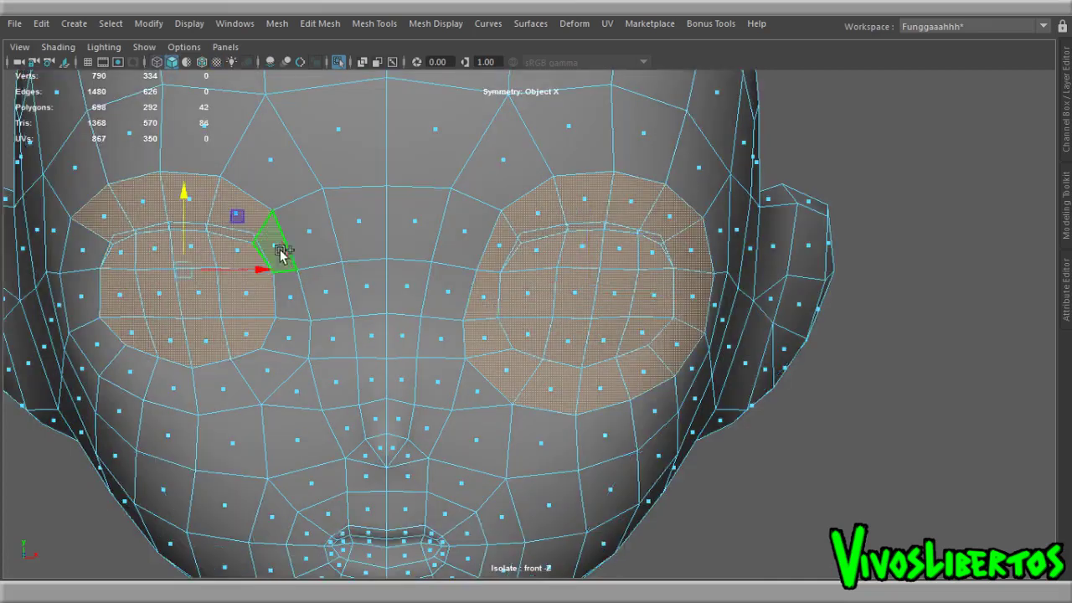
pyautogui.press('r')
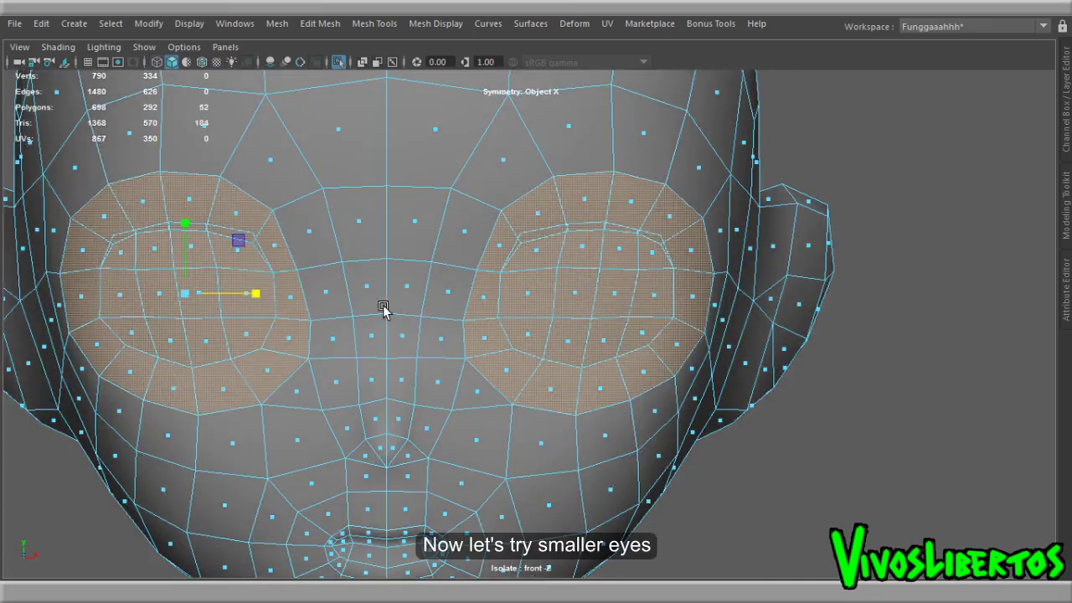
pyautogui.press('6')
pyautogui.moveTo(186, 294); pyautogui.dragTo(159, 302)
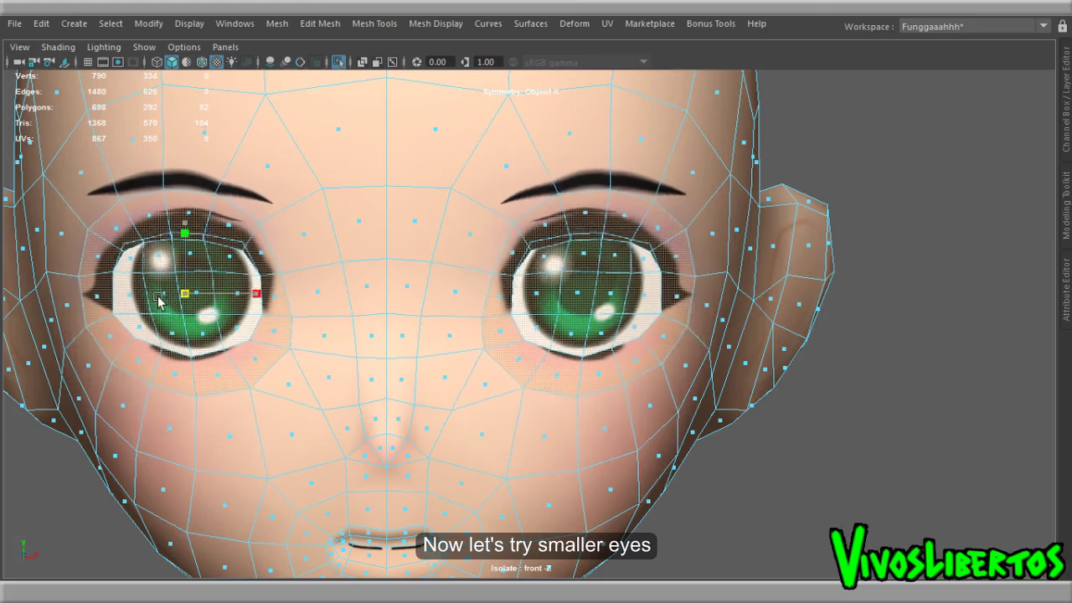
# Step: Leave face mode, deselect the head, and return to the front view
pyautogui.press('F8')
pyautogui.scroll(-2, 844, 471)
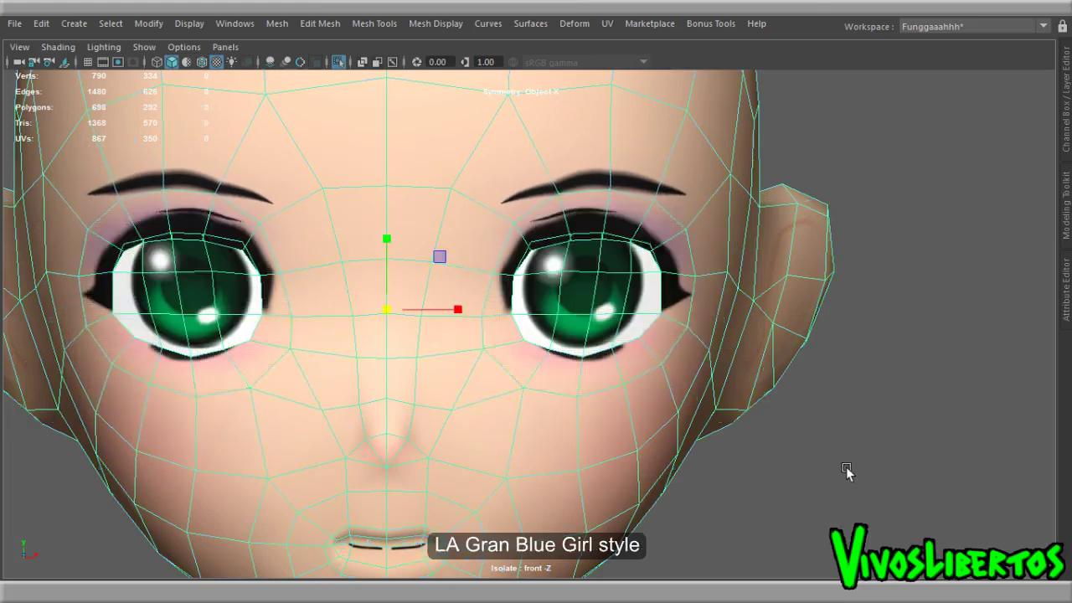
pyautogui.click(813, 387)
pyautogui.scroll(-3, 809, 394)
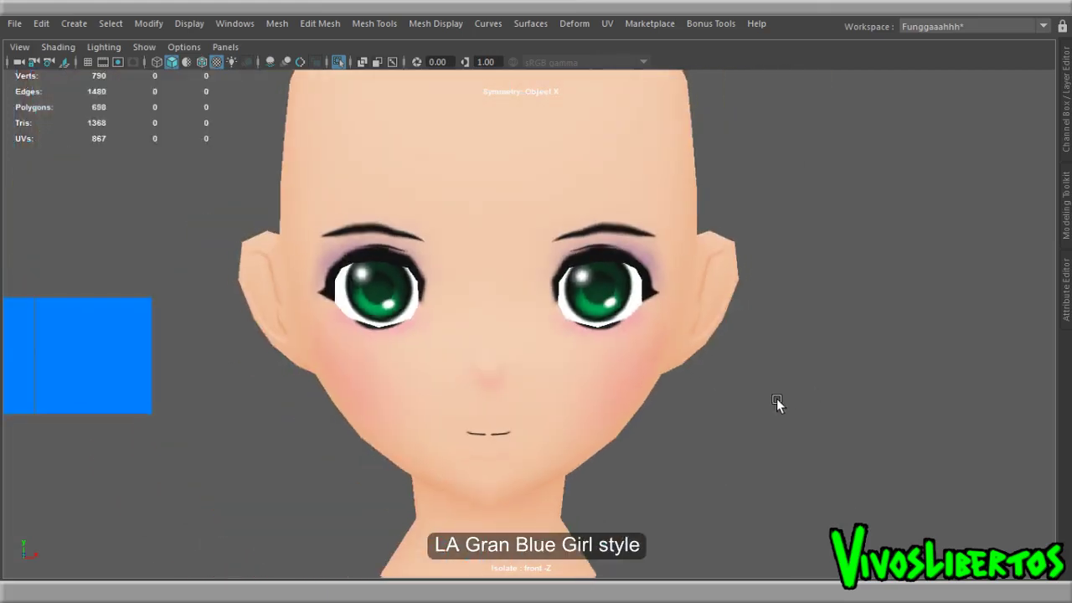
pyautogui.press('space')
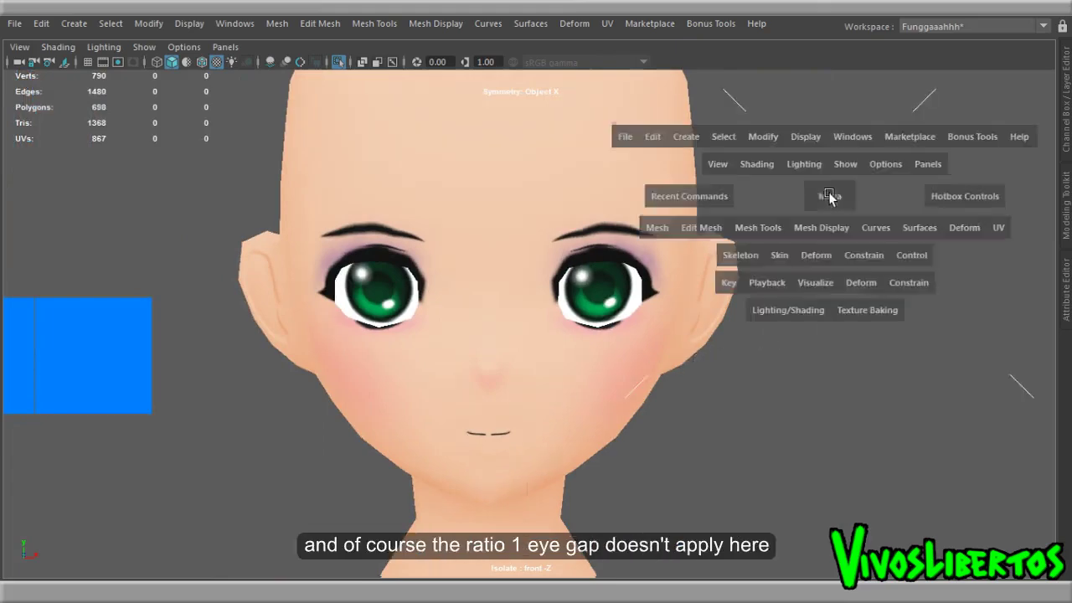
pyautogui.moveTo(761, 192); pyautogui.dragTo(707, 292)
pyautogui.press('space')
pyautogui.moveTo(832, 319); pyautogui.dragTo(426, 359)
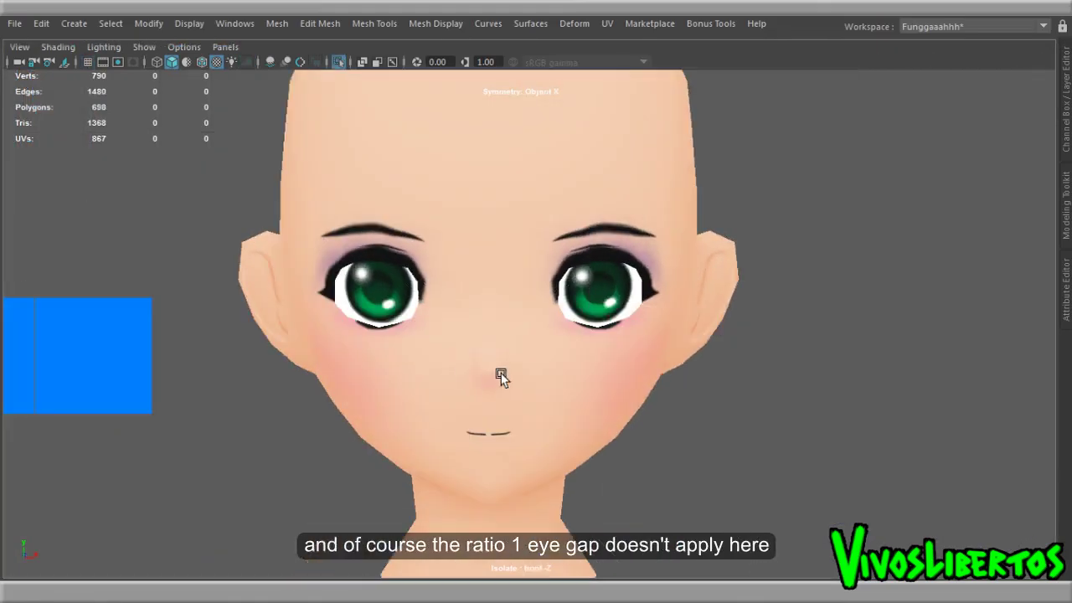
# Step: Select an eye face and open the UV Editor in UV Shell selection mode
pyautogui.scroll(3, 754, 381)
pyautogui.scroll(3, 792, 365)
pyautogui.click(792, 366)
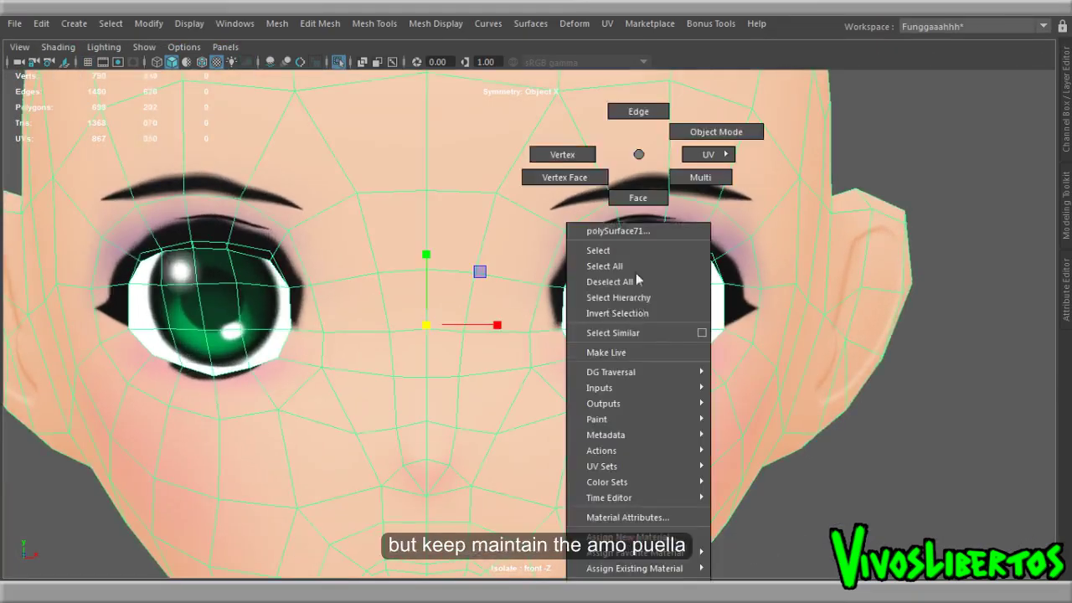
pyautogui.moveTo(639, 159); pyautogui.dragTo(639, 196, button='right')
pyautogui.click(638, 325)
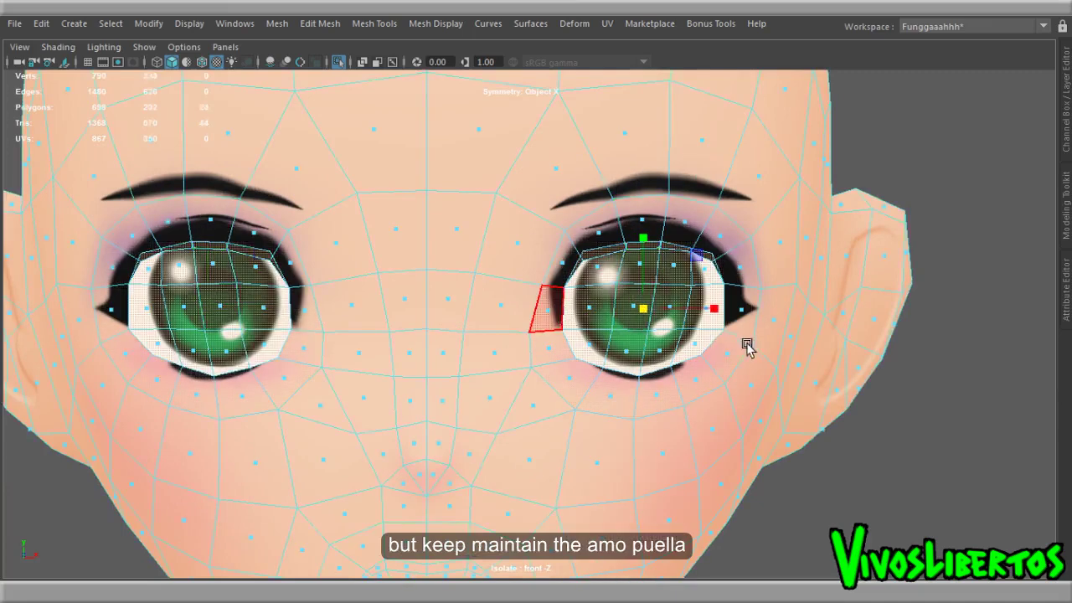
pyautogui.moveTo(947, 282); pyautogui.dragTo(945, 243, button='right')
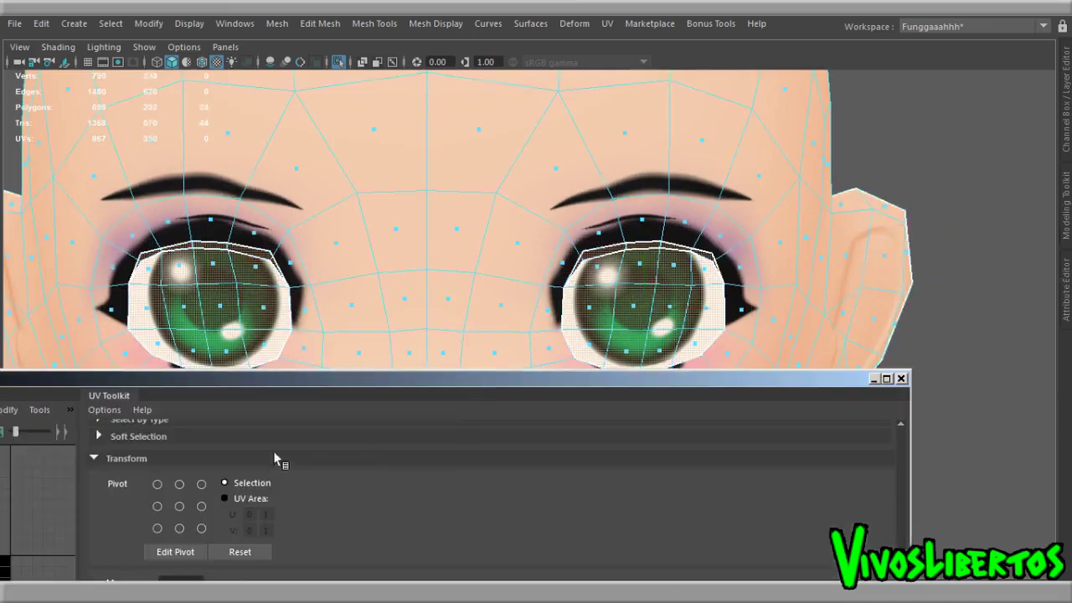
pyautogui.moveTo(99, 505); pyautogui.dragTo(551, 505)
pyautogui.moveTo(189, 383); pyautogui.dragTo(119, 347, button='right')
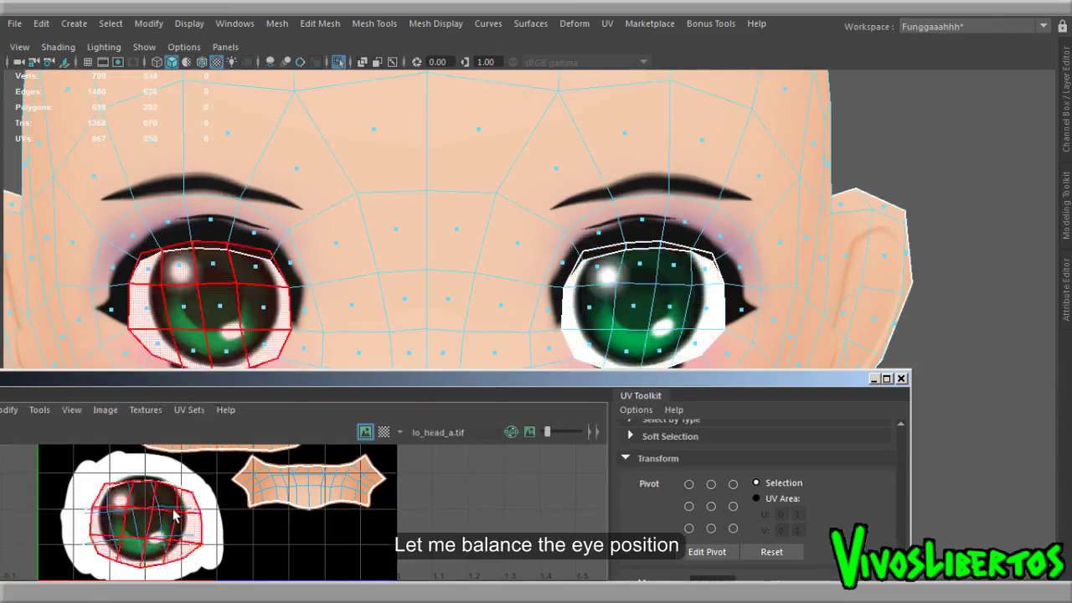
pyautogui.press('w')
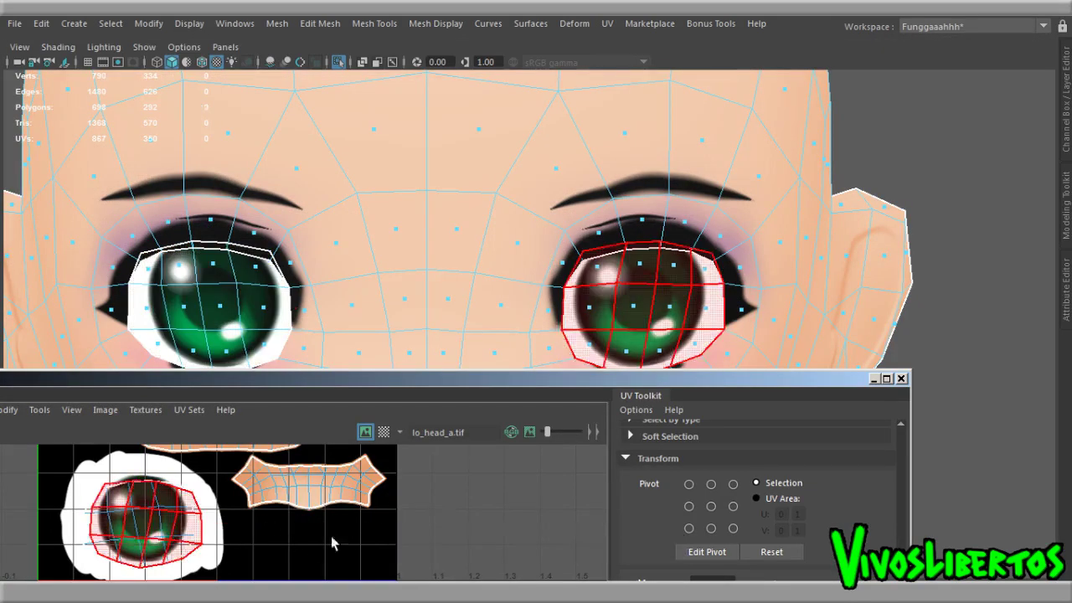
# Step: Nudge each eye's UV shell to re-centre the iris, then close the UV Editor
pyautogui.click(277, 553)
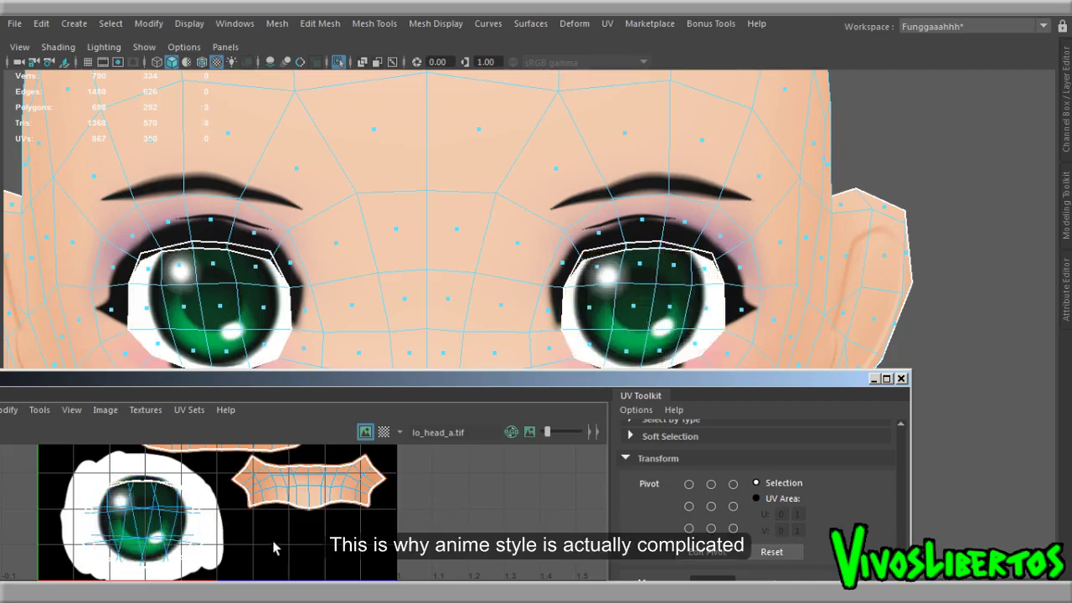
pyautogui.moveTo(275, 549); pyautogui.dragTo(204, 344, button='right')
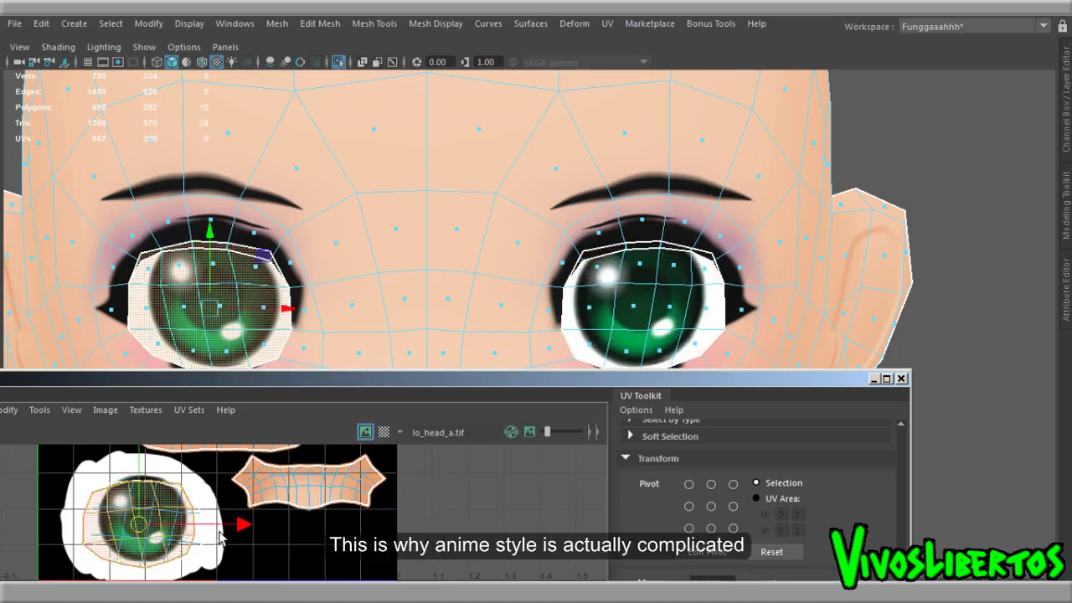
pyautogui.moveTo(241, 525); pyautogui.dragTo(235, 524)
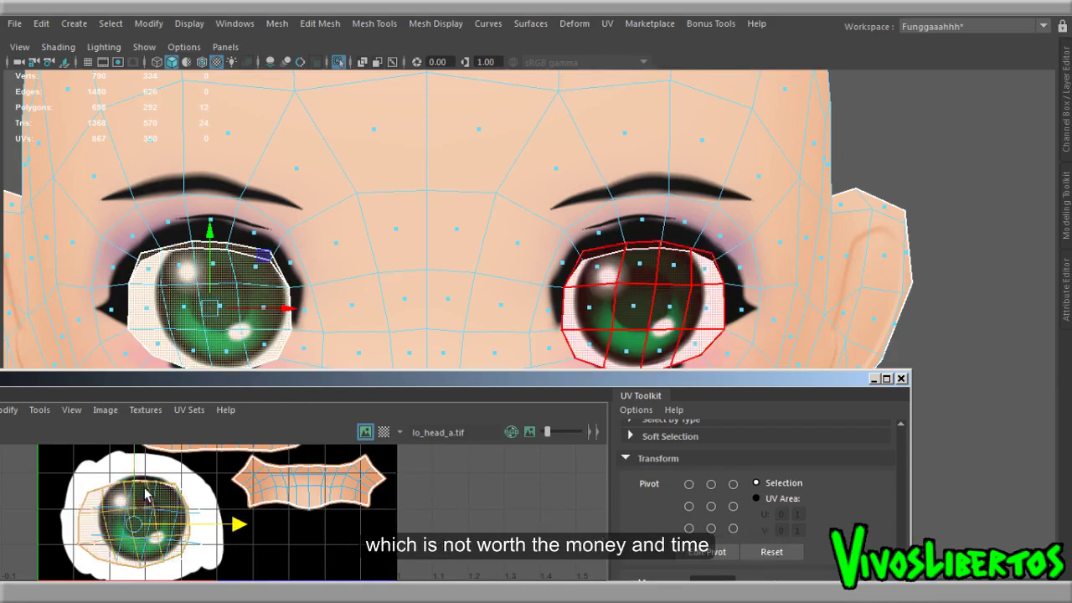
pyautogui.click(134, 525)
pyautogui.moveTo(249, 526); pyautogui.dragTo(256, 522)
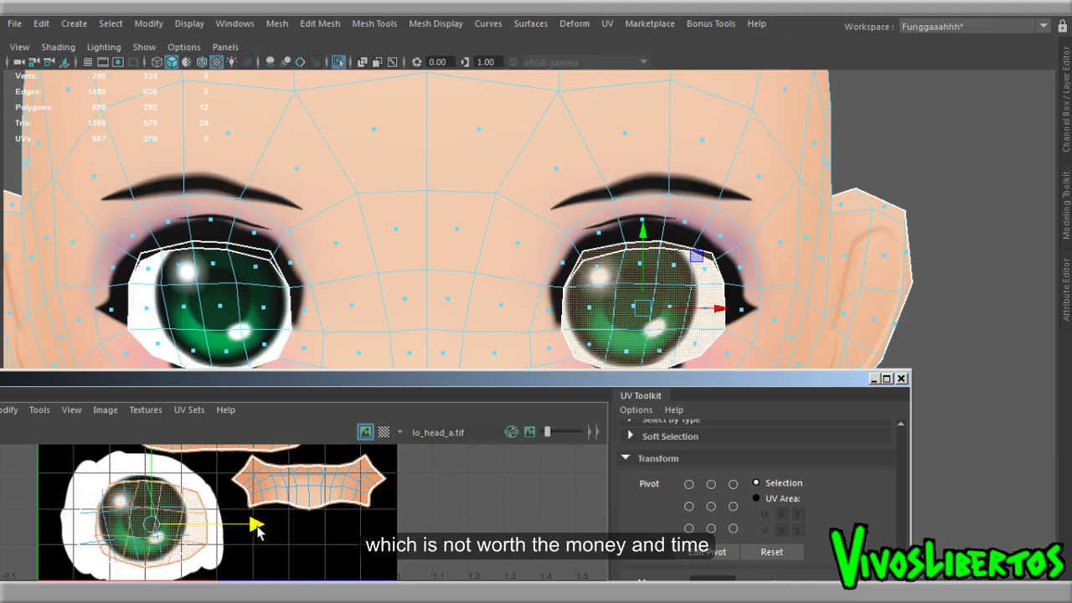
pyautogui.click(492, 523)
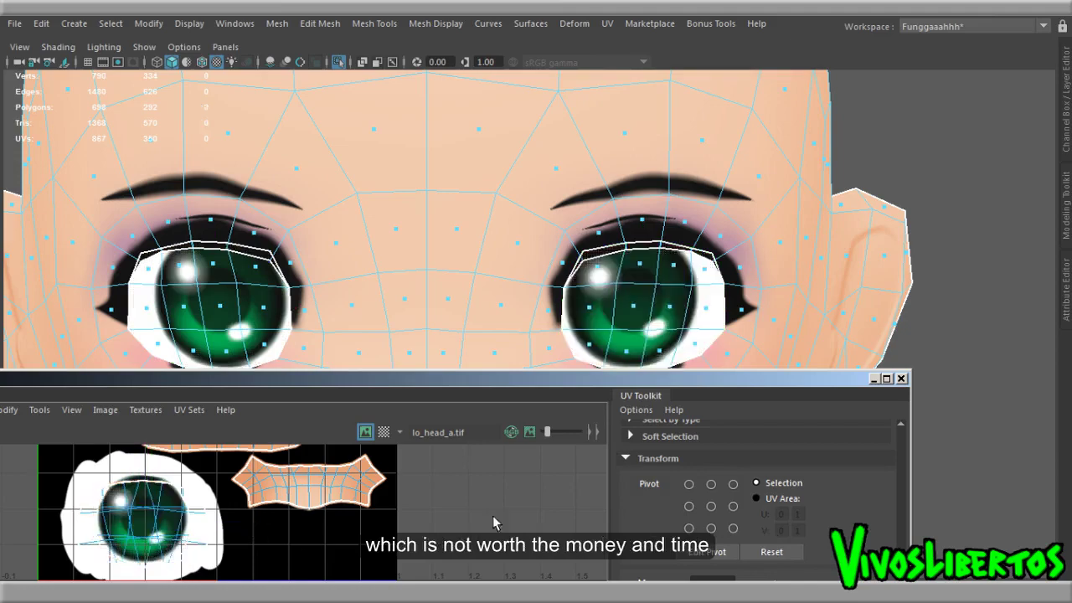
pyautogui.click(902, 378)
pyautogui.scroll(-5, 855, 415)
pyautogui.scroll(1, 752, 222)
# Step: Isolate the head in the front view and mirror-duplicate the blue plane beside it
pyautogui.scroll(5, 759, 273)
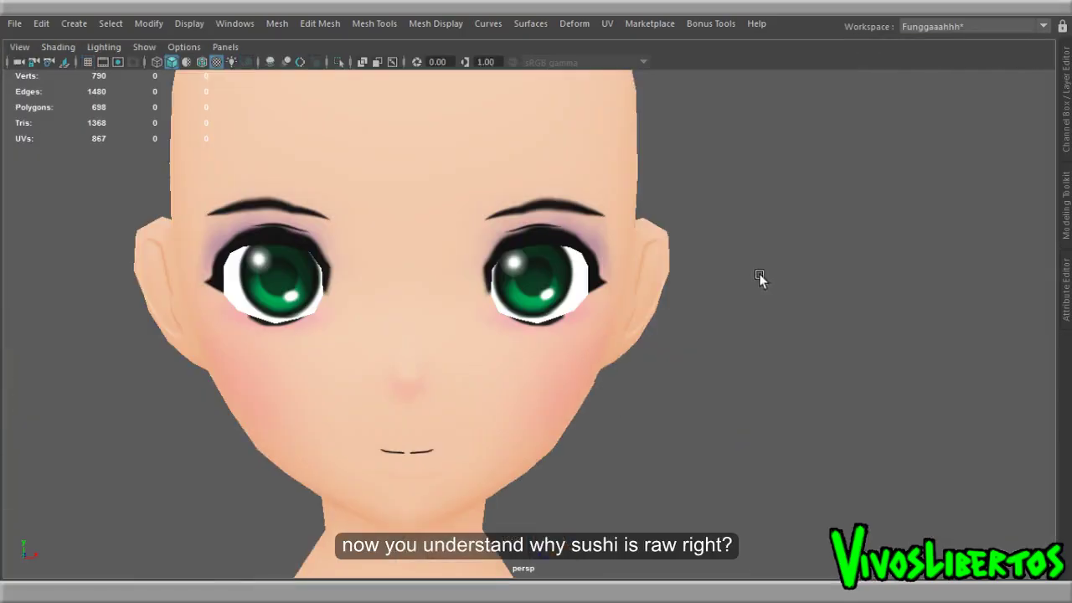
pyautogui.keyDown('alt'); pyautogui.moveTo(759, 273); pyautogui.dragTo(707, 344); pyautogui.keyUp('alt')
pyautogui.hotkey('ctrl', '1')
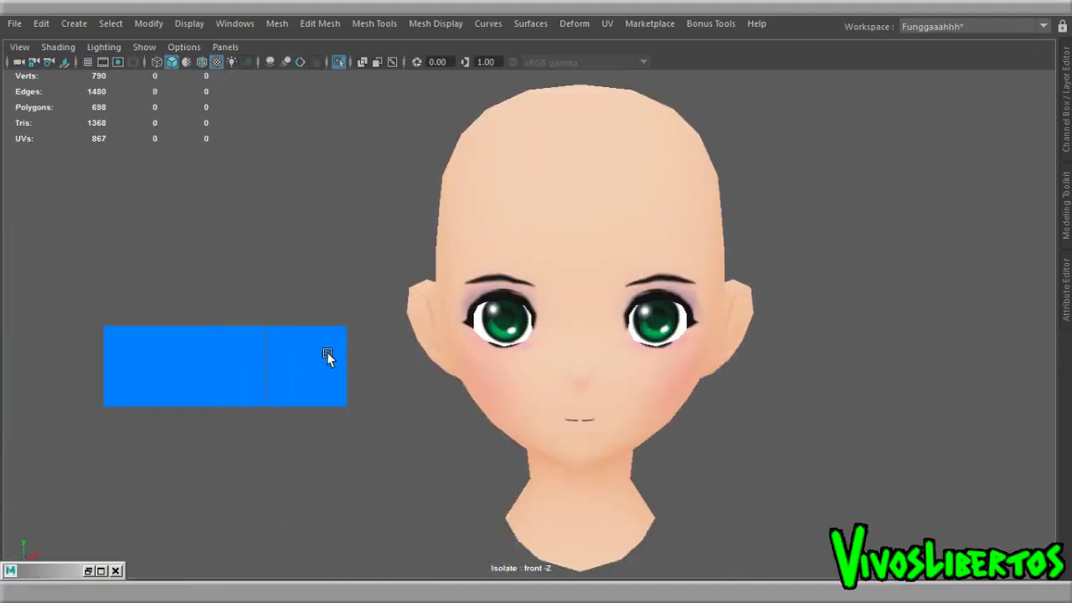
pyautogui.hotkey('ctrl', 'shift', 'd')
pyautogui.scroll(3, 703, 318)
# Step: Select the ear and side vertices and pull them inward symmetrically along X
pyautogui.click(590, 282)
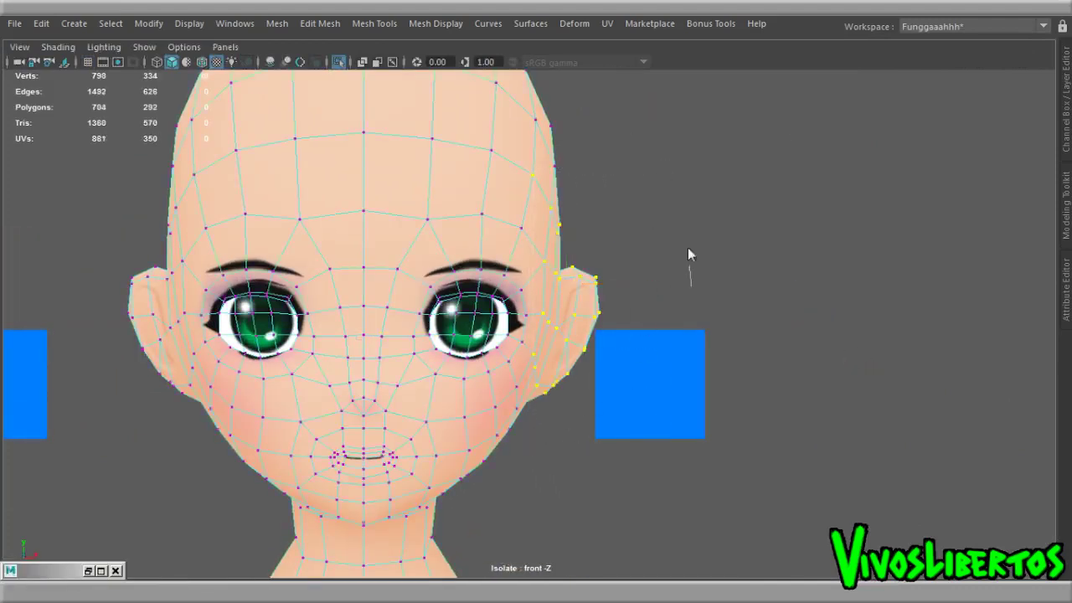
pyautogui.press('w')
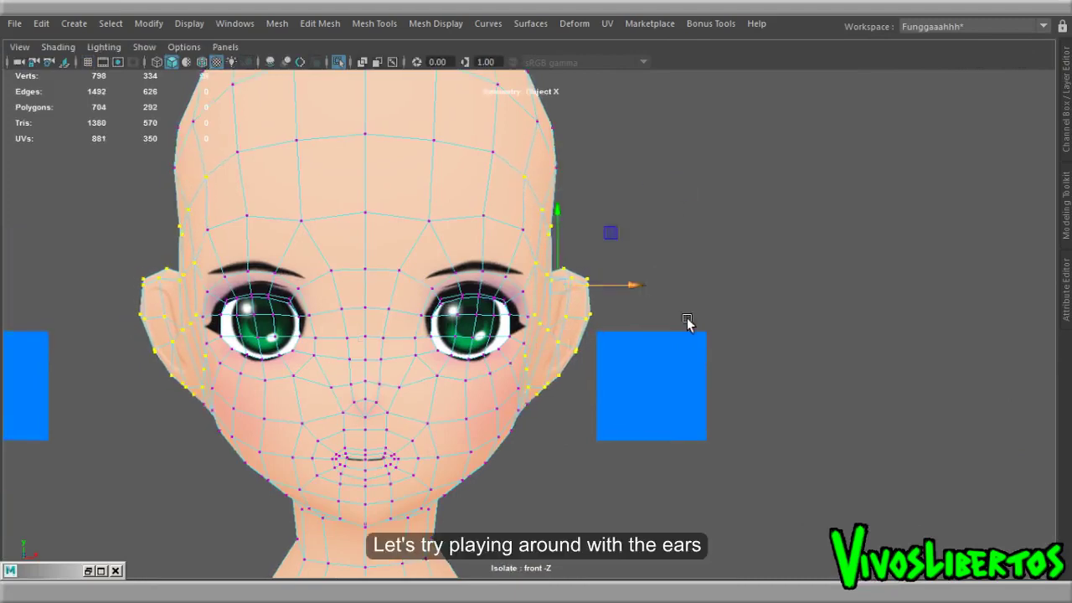
pyautogui.keyDown('alt'); pyautogui.moveTo(633, 119); pyautogui.dragTo(699, 194, button='middle'); pyautogui.keyUp('alt')
pyautogui.moveTo(713, 148); pyautogui.dragTo(590, 305)
pyautogui.keyDown('alt'); pyautogui.moveTo(714, 313); pyautogui.dragTo(683, 241, button='middle'); pyautogui.keyUp('alt')
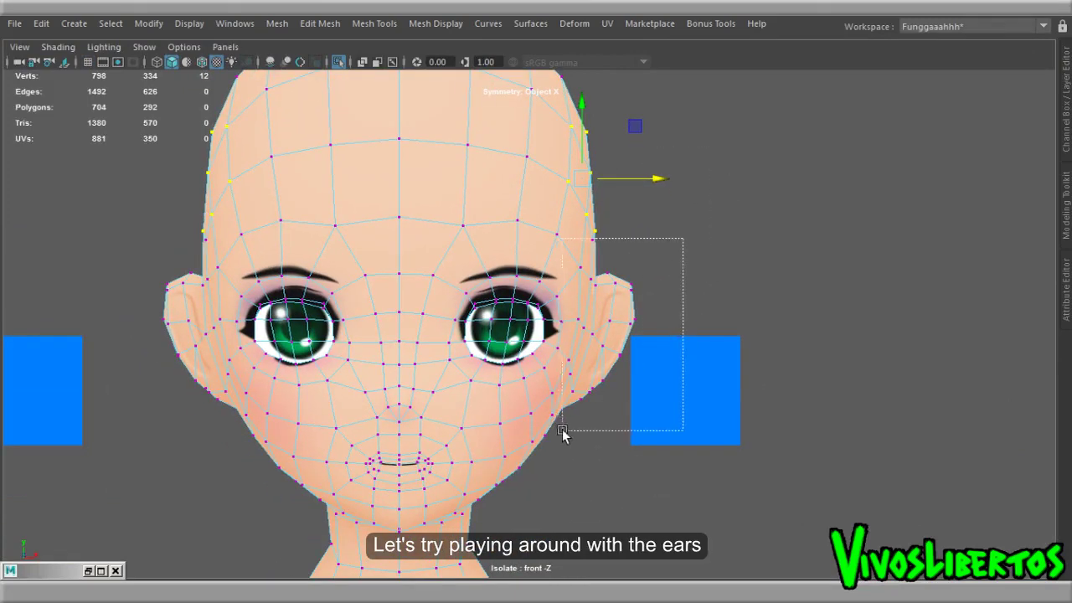
pyautogui.moveTo(684, 264); pyautogui.dragTo(678, 266)
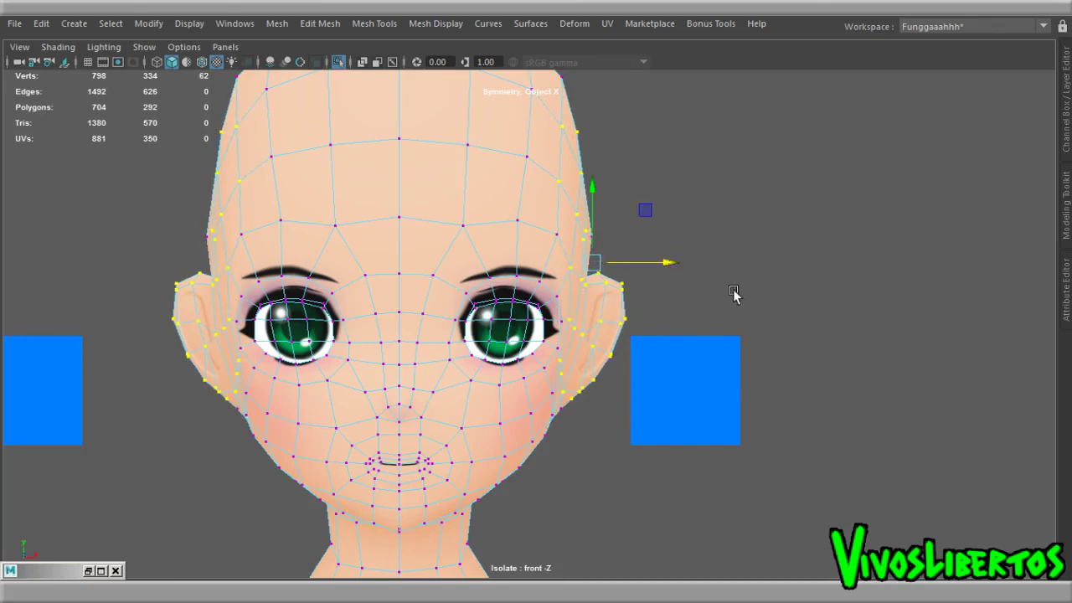
pyautogui.click(783, 198)
pyautogui.hotkey('ctrl', 'z')
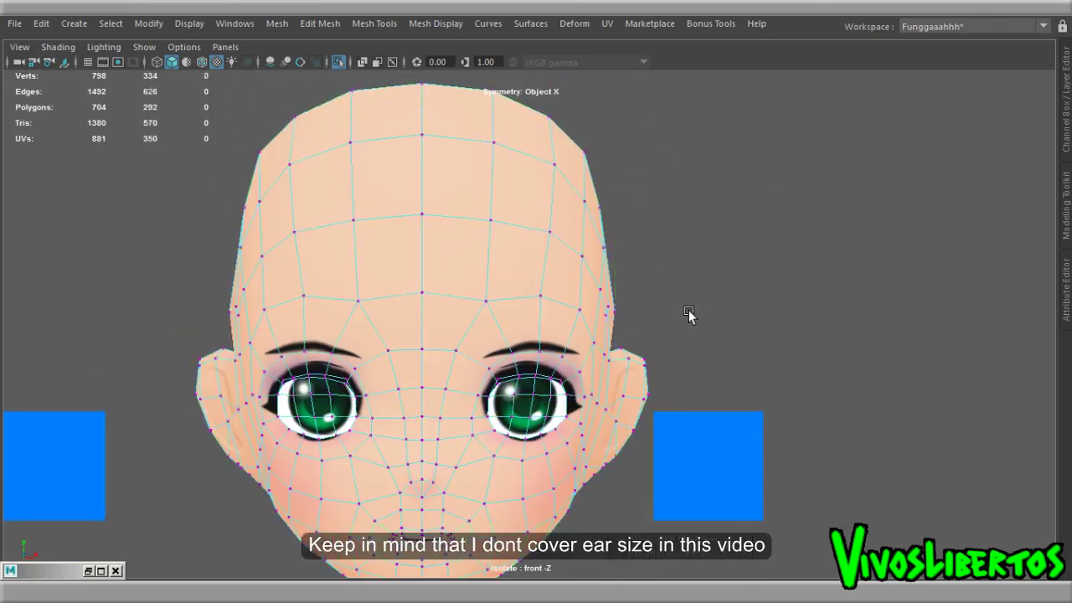
pyautogui.click(720, 291)
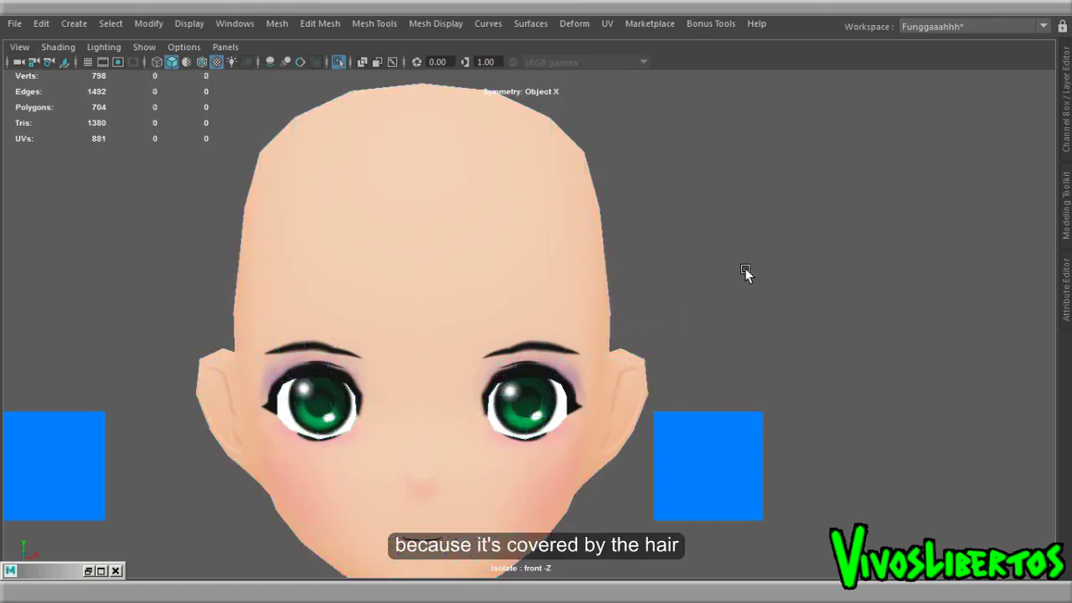
pyautogui.keyDown('alt'); pyautogui.moveTo(745, 276); pyautogui.dragTo(701, 304); pyautogui.keyUp('alt')
# Step: Turn on visibility of the kitunemimi hair layer in the Layer Editor
pyautogui.hotkey('ctrl', 'a')
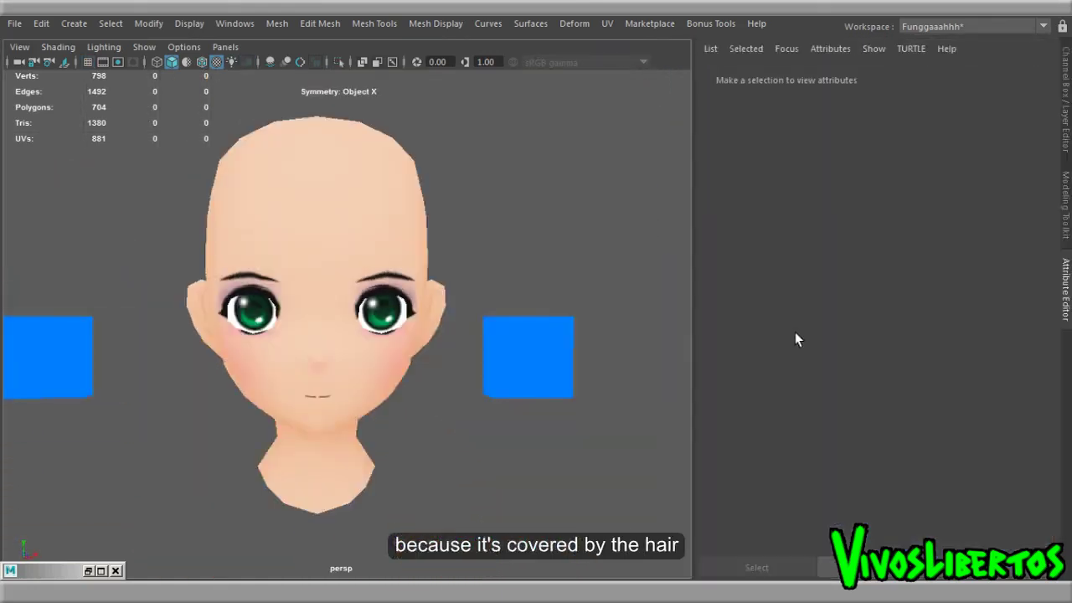
pyautogui.hotkey('ctrl', 'a')
pyautogui.click(869, 429)
pyautogui.scroll(-2, 655, 396)
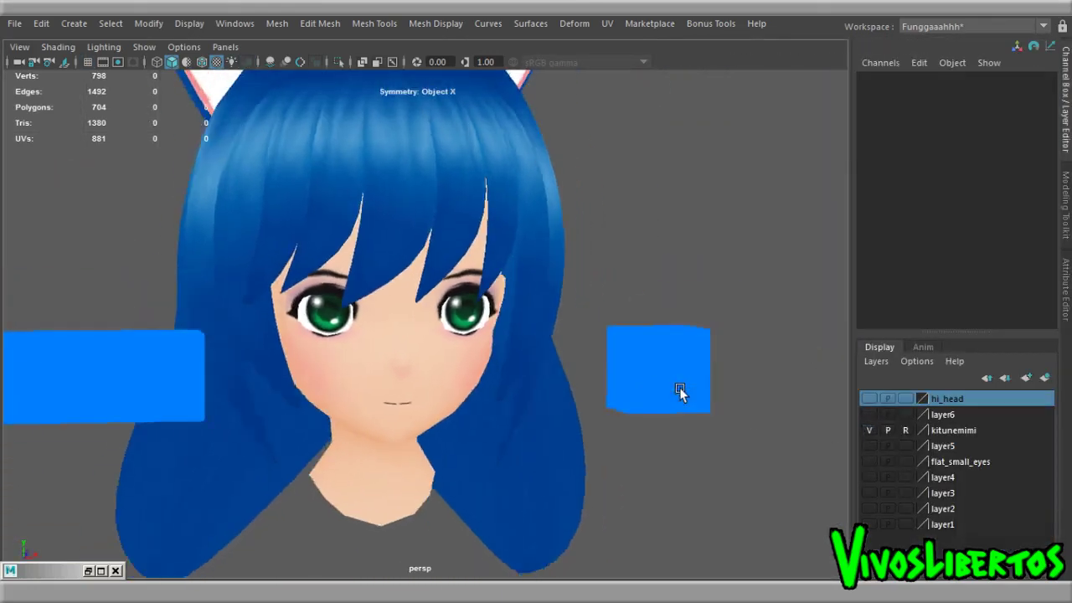
pyautogui.scroll(-2, 686, 393)
# Step: Delete the right and left blue reference cubes
pyautogui.click(581, 376)
pyautogui.press('Delete')
pyautogui.click(234, 383)
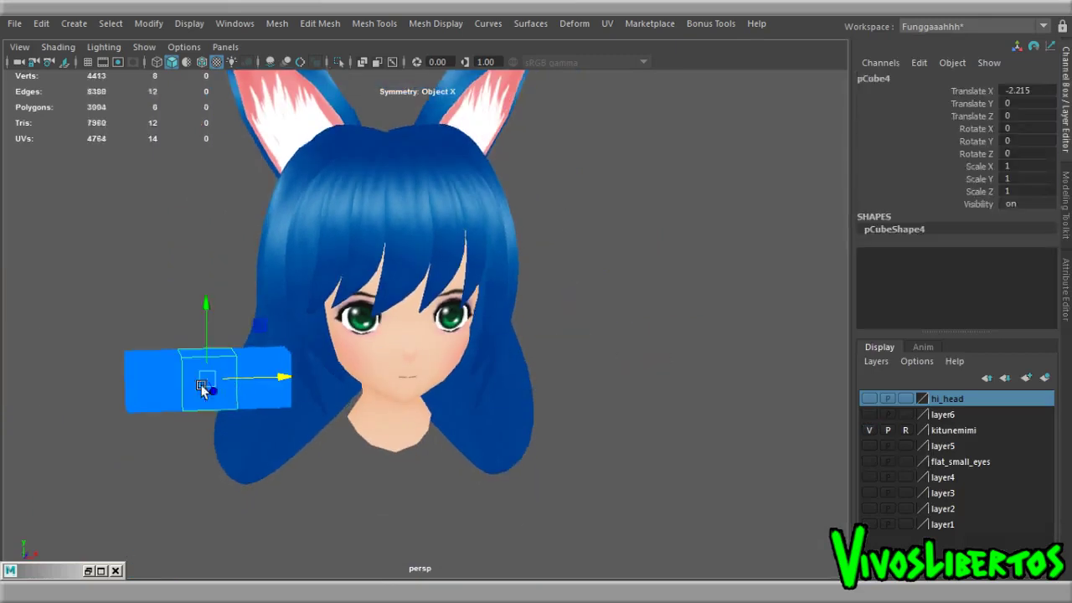
pyautogui.press('Delete')
pyautogui.moveTo(609, 375)
pyautogui.keyDown('alt'); pyautogui.mouseDown()
pyautogui.moveTo(564, 358)
pyautogui.moveTo(701, 368)
pyautogui.moveTo(527, 373)
pyautogui.mouseUp(); pyautogui.keyUp('alt')
pyautogui.scroll(2, 600, 364)
pyautogui.scroll(-1, 600, 363)
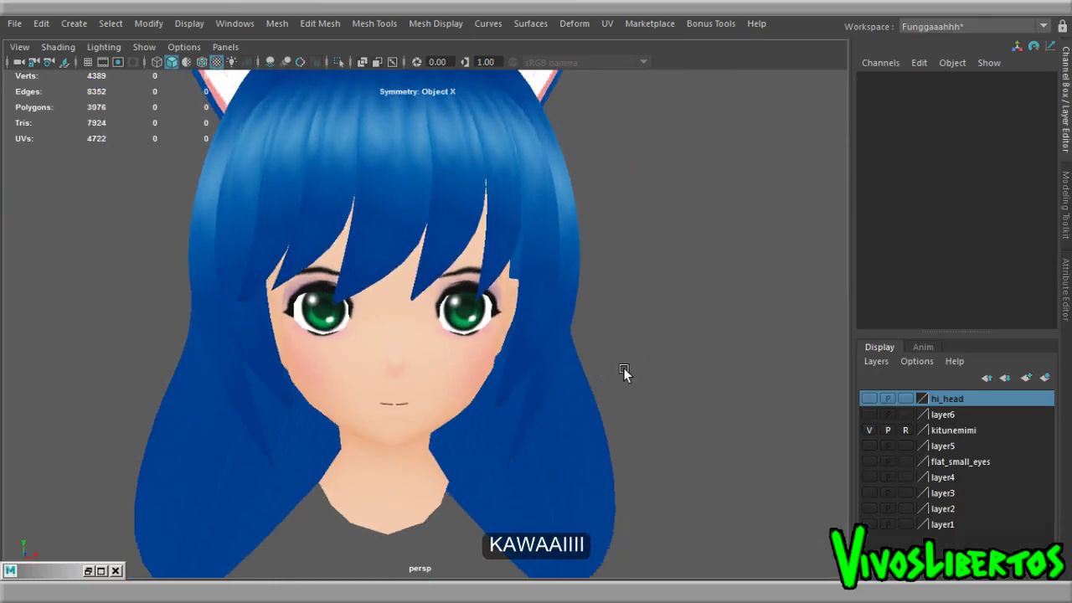
pyautogui.scroll(-2, 494, 367)
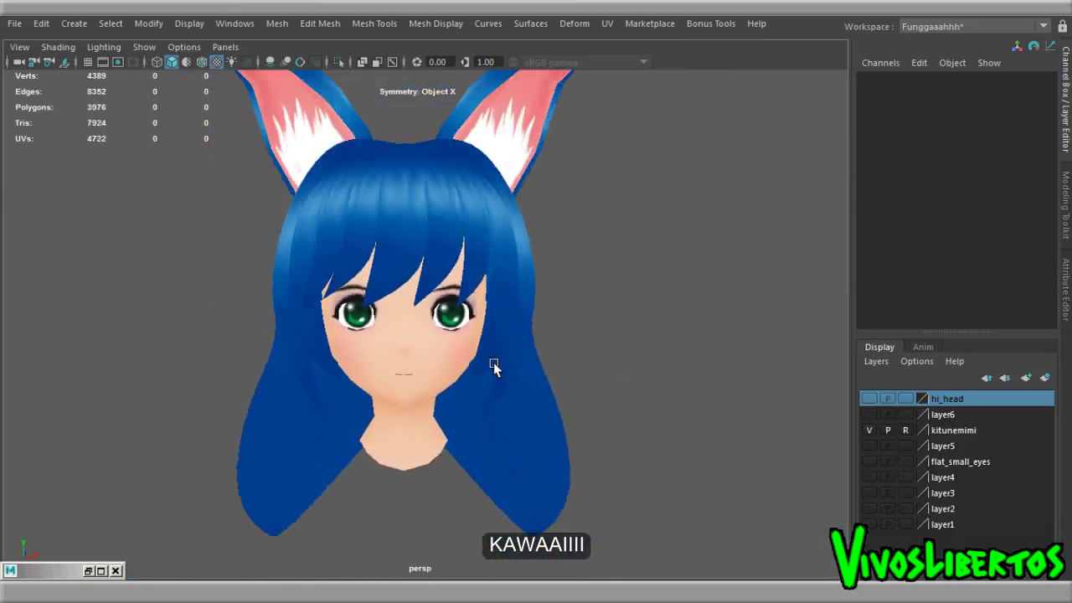
pyautogui.scroll(3, 494, 367)
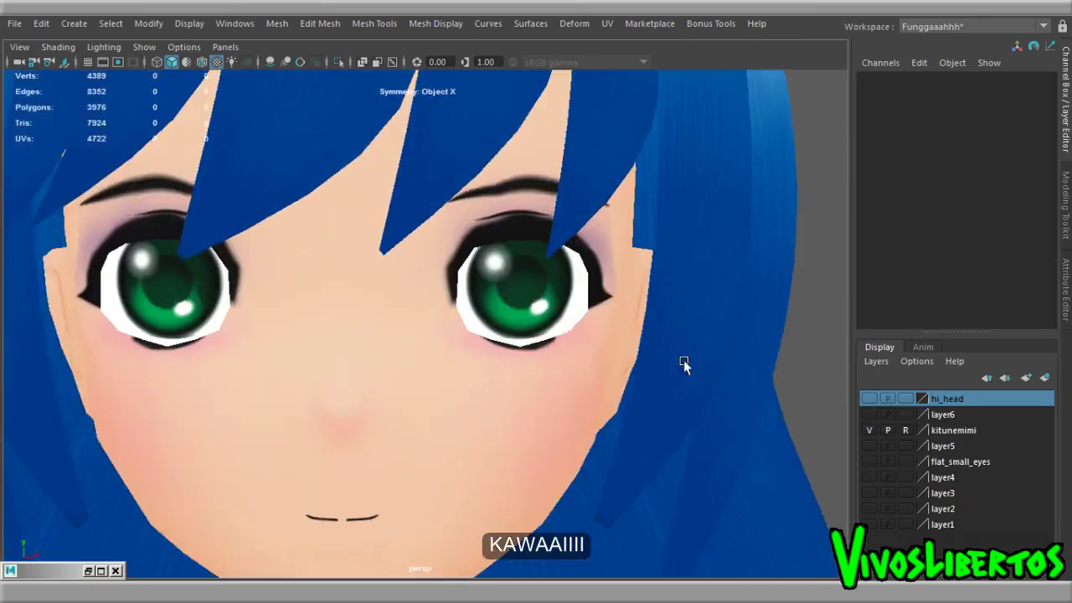
# Step: Select the eye faces and stretch their texture UVs slightly taller
pyautogui.click(531, 297)
pyautogui.press('F11')
pyautogui.click(177, 287)
pyautogui.click(368, 326)
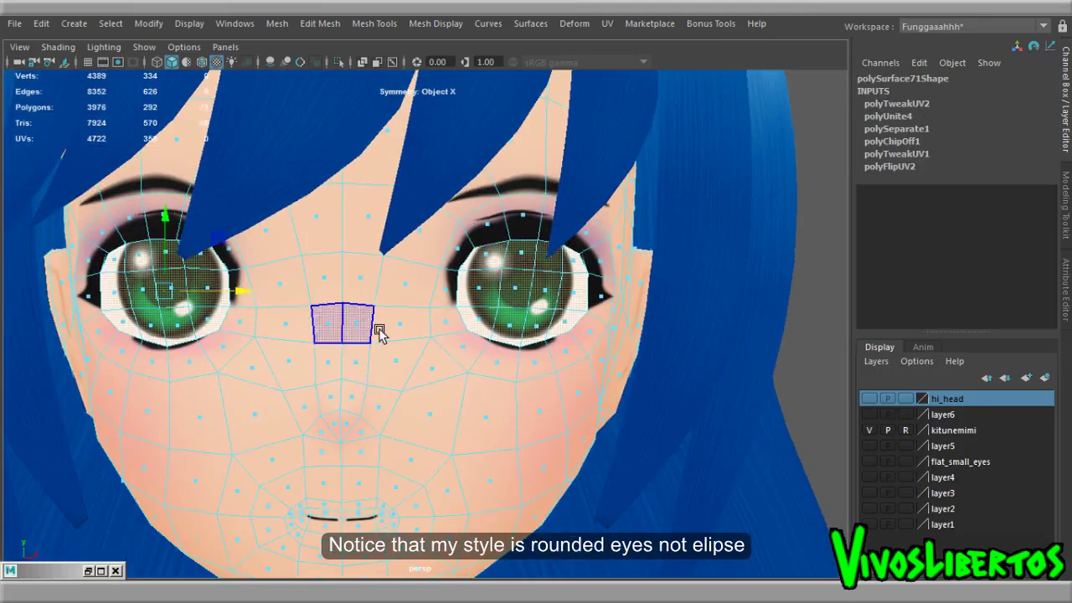
pyautogui.press('r')
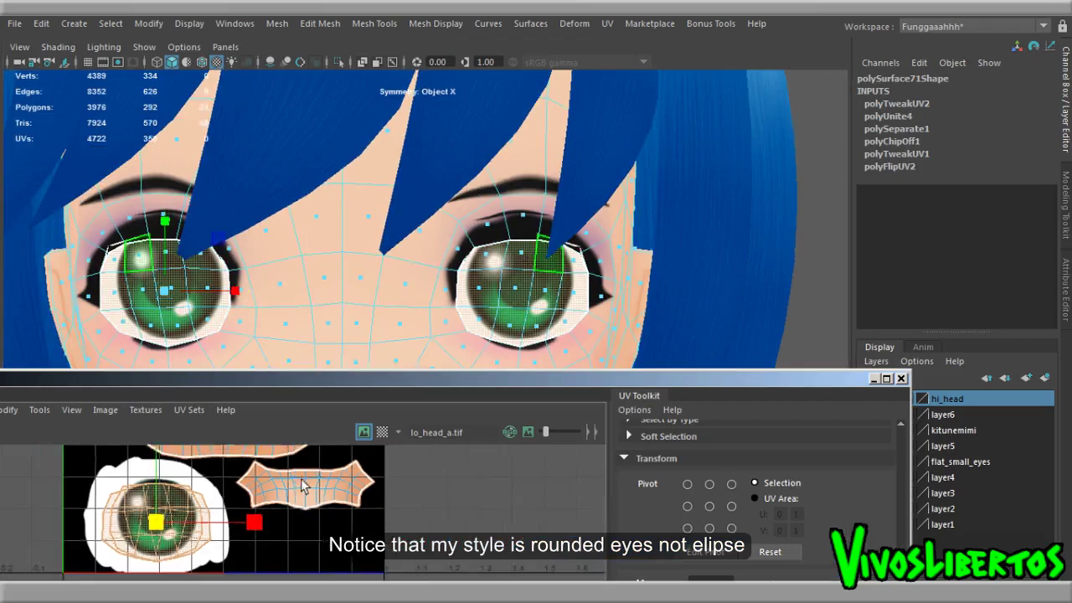
pyautogui.scroll(-2, 190, 463)
pyautogui.moveTo(190, 464); pyautogui.dragTo(194, 480)
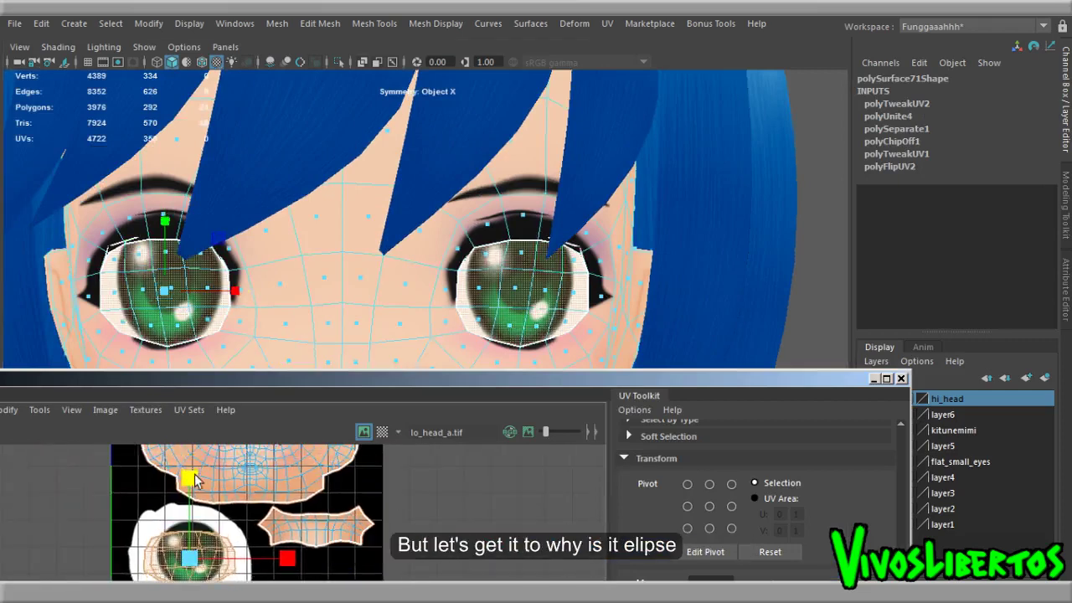
pyautogui.press('F8')
pyautogui.click(901, 378)
pyautogui.click(725, 394)
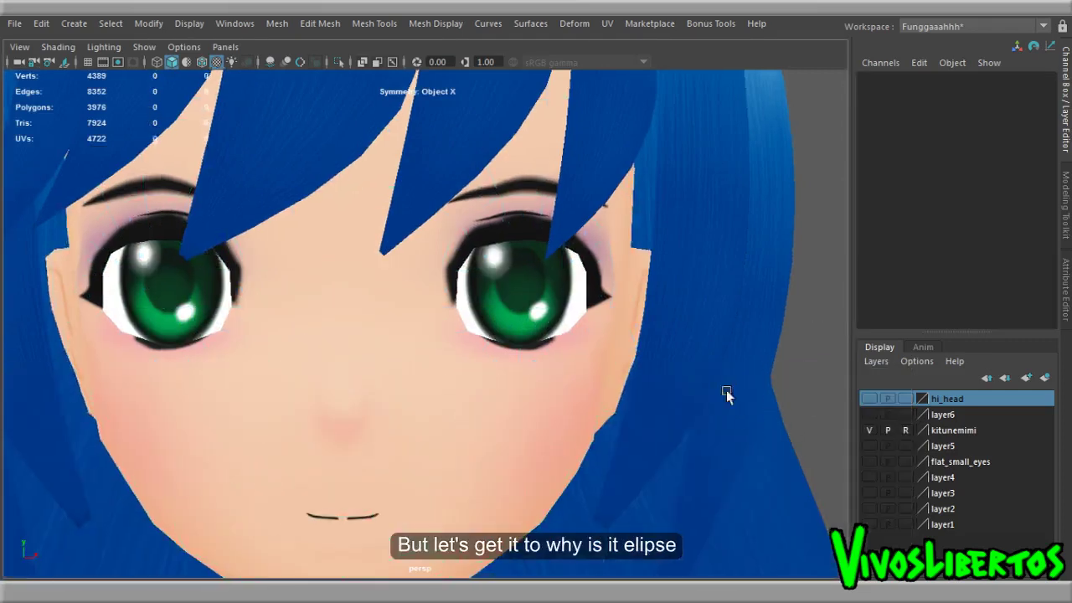
pyautogui.scroll(-3, 696, 378)
pyautogui.scroll(3, 587, 356)
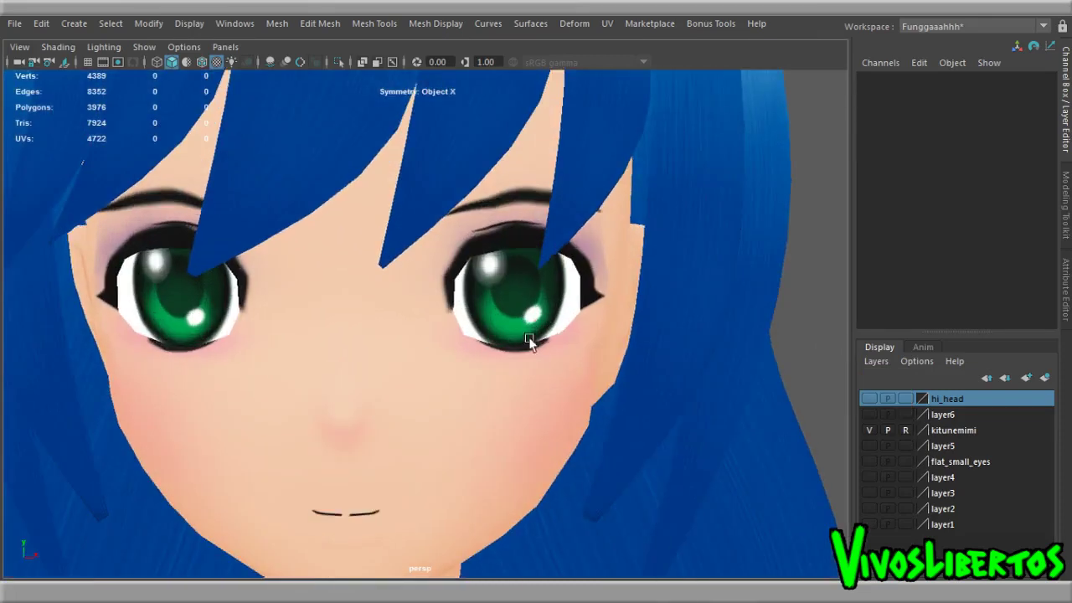
pyautogui.scroll(-4, 586, 333)
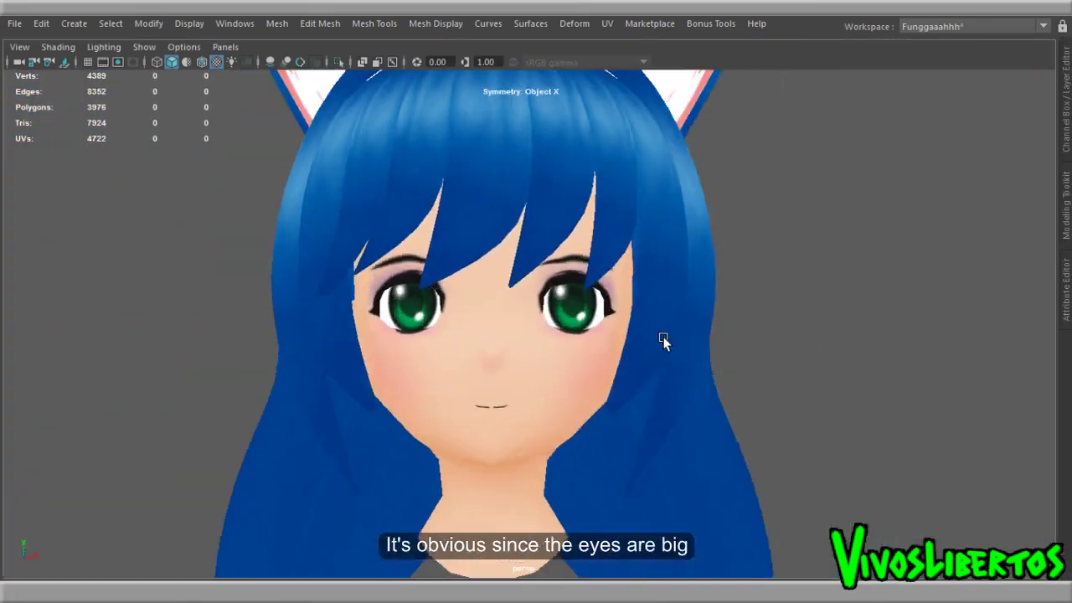
# Step: Select the face loops and interiors of both eyes and scale them taller
pyautogui.scroll(3, 664, 340)
pyautogui.click(615, 240)
pyautogui.scroll(1, 568, 307)
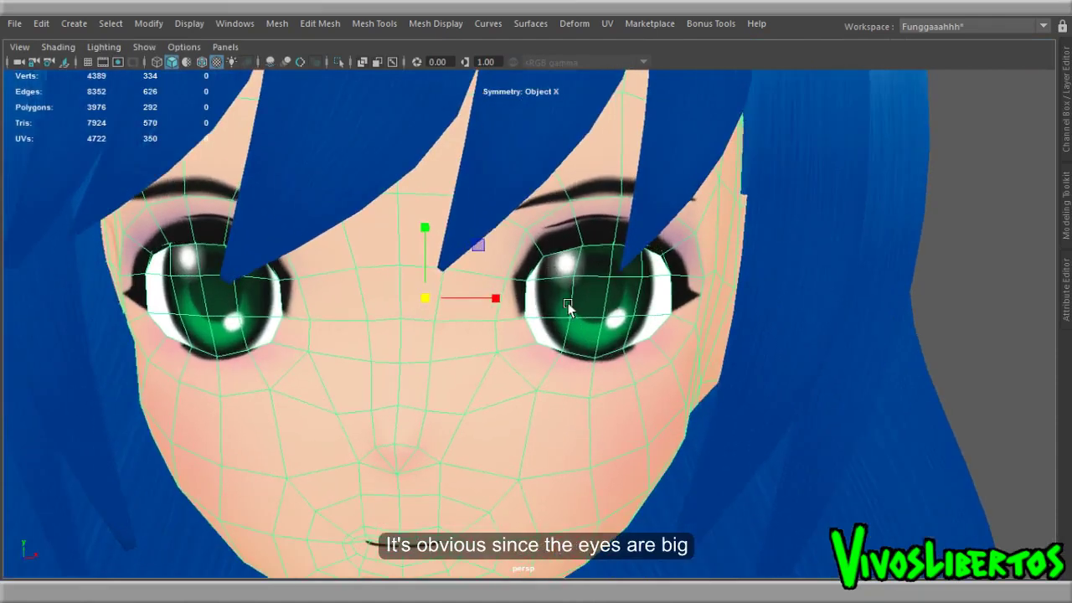
pyautogui.moveTo(550, 280); pyautogui.dragTo(550, 331, button='right')
pyautogui.doubleClick(508, 293)
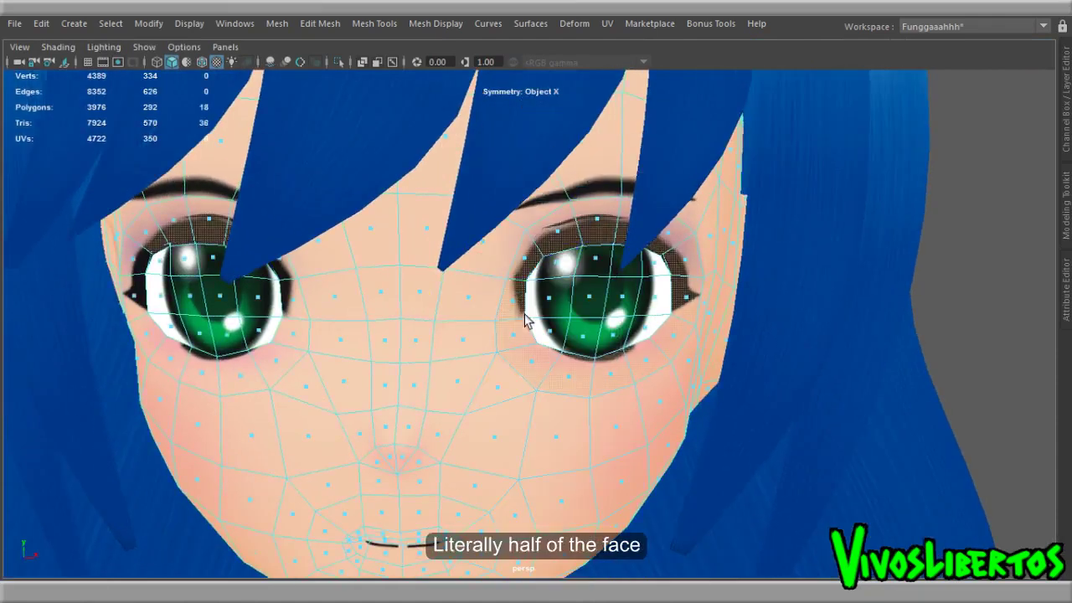
pyautogui.press('4')
pyautogui.press('5')
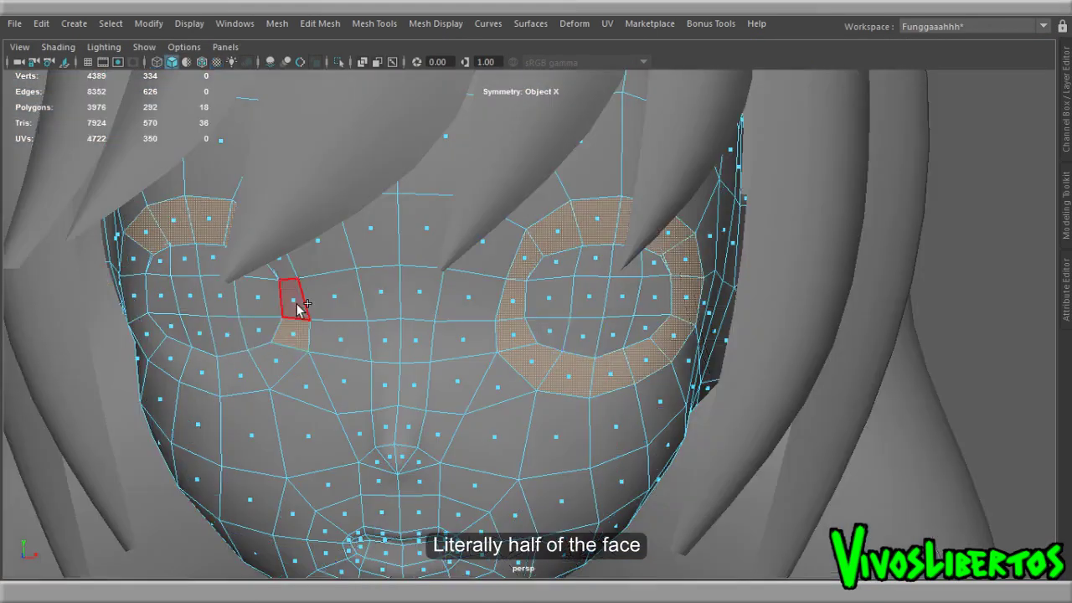
pyautogui.keyDown('shift'); pyautogui.doubleClick(593, 335); pyautogui.keyUp('shift')
pyautogui.press('6')
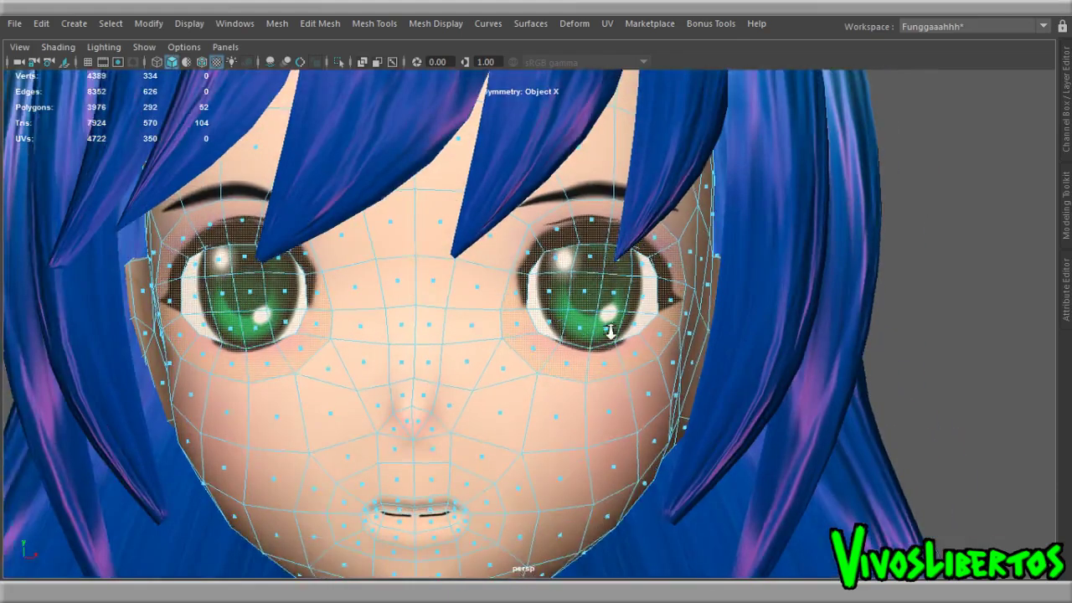
pyautogui.scroll(2, 610, 332)
pyautogui.moveTo(609, 220); pyautogui.dragTo(604, 228)
pyautogui.moveTo(603, 299); pyautogui.dragTo(600, 306)
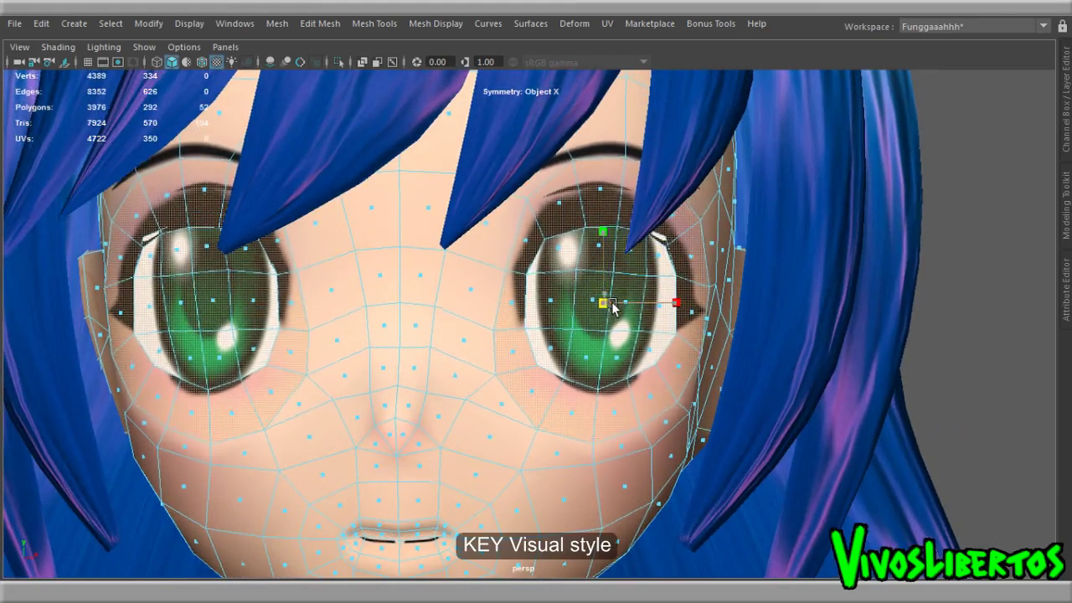
pyautogui.scroll(1, 553, 291)
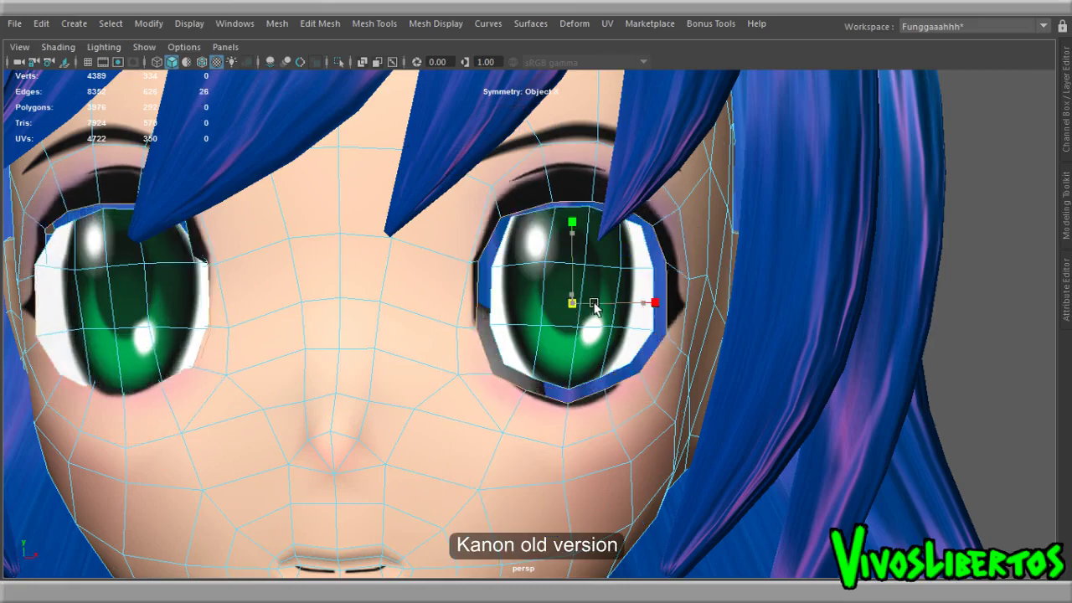
# Step: Select both eyes' faces and shift them symmetrically to reshape the eyes
pyautogui.moveTo(542, 289); pyautogui.dragTo(542, 297, button='right')
pyautogui.moveTo(542, 297); pyautogui.dragTo(533, 308)
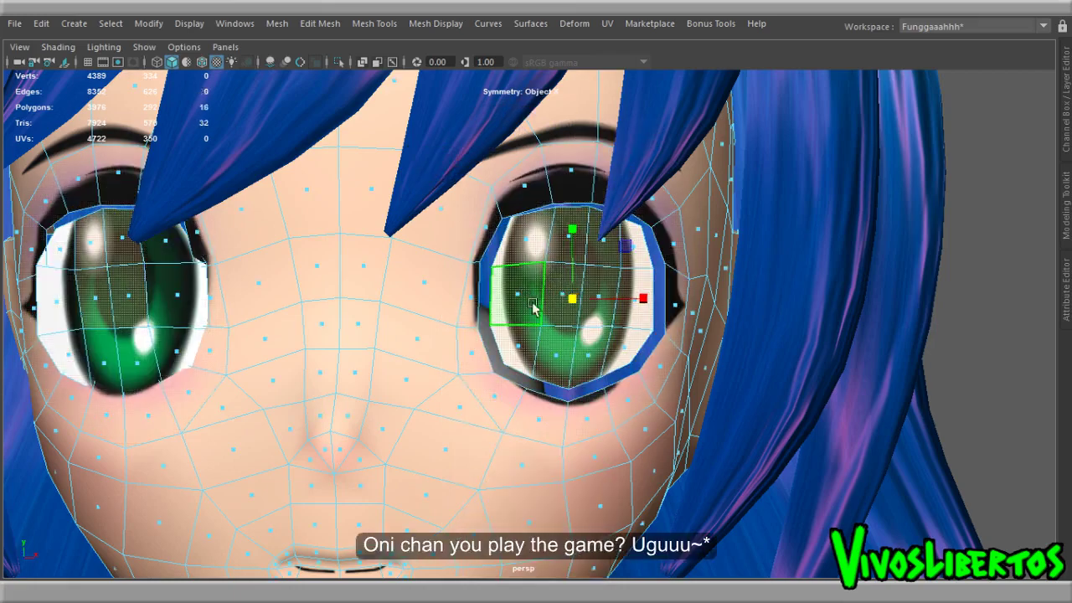
pyautogui.keyDown('shift'); pyautogui.moveTo(183, 307); pyautogui.dragTo(208, 326); pyautogui.keyUp('shift')
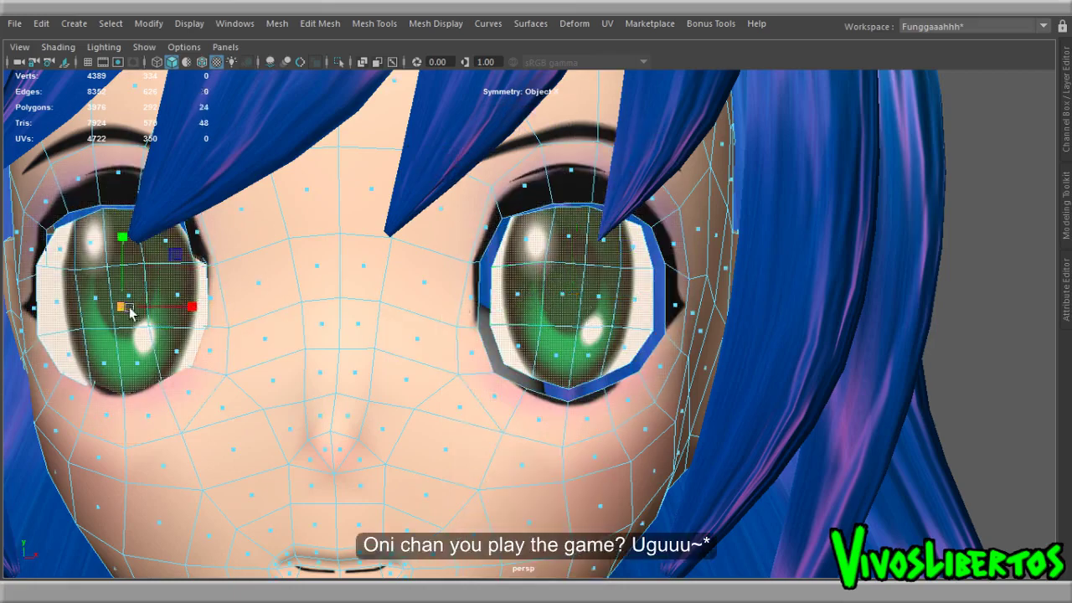
pyautogui.moveTo(130, 312)
pyautogui.mouseDown()
pyautogui.moveTo(143, 304)
pyautogui.moveTo(346, 333)
pyautogui.moveTo(414, 358)
pyautogui.moveTo(293, 270)
pyautogui.mouseUp()
# Step: Inspect the eyes from a low side angle, reselect eye face patches, then deselect
pyautogui.moveTo(200, 238)
pyautogui.keyDown('alt'); pyautogui.mouseDown()
pyautogui.moveTo(433, 314)
pyautogui.moveTo(372, 490)
pyautogui.moveTo(679, 399)
pyautogui.moveTo(134, 326)
pyautogui.moveTo(491, 262)
pyautogui.moveTo(574, 306)
pyautogui.moveTo(575, 287)
pyautogui.mouseUp(); pyautogui.keyUp('alt')
pyautogui.doubleClick(491, 262)
pyautogui.keyDown('alt'); pyautogui.moveTo(937, 336); pyautogui.dragTo(689, 304); pyautogui.keyUp('alt')
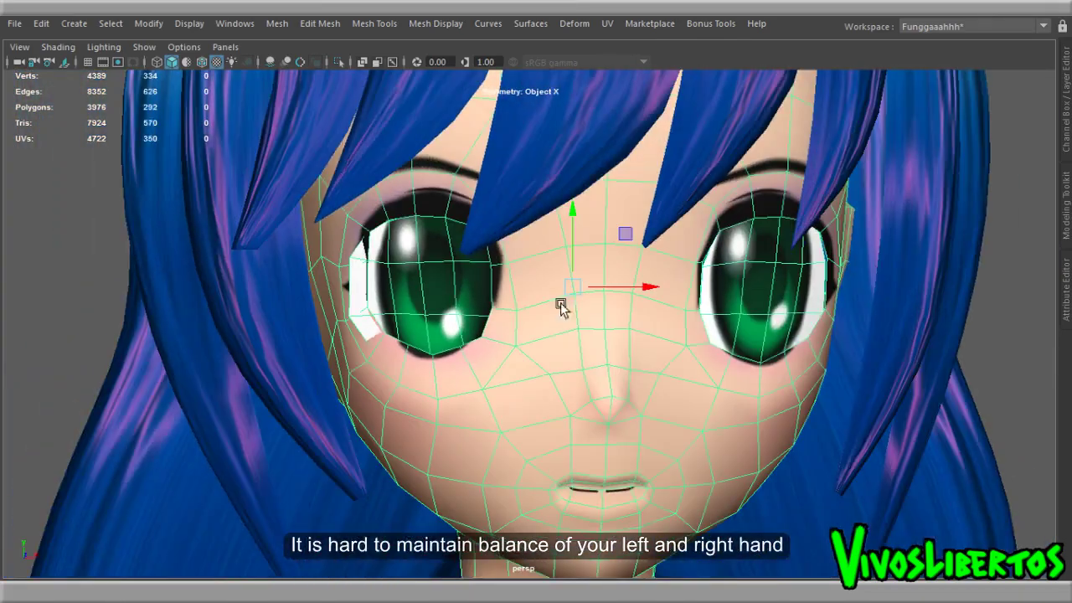
pyautogui.press('F11')
pyautogui.moveTo(437, 276); pyautogui.dragTo(460, 359)
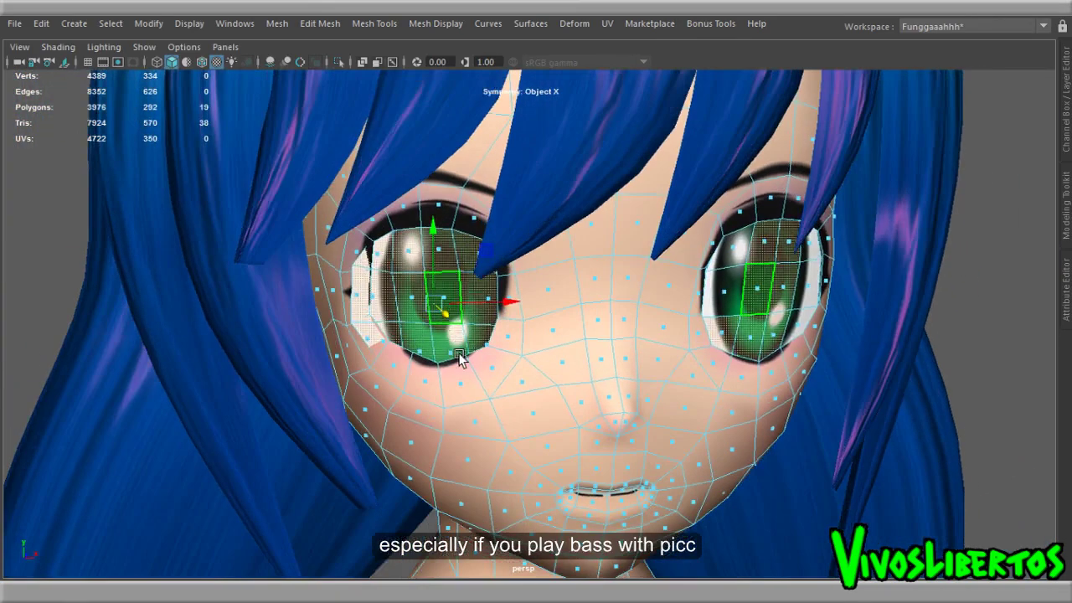
pyautogui.keyDown('shift'); pyautogui.moveTo(448, 314); pyautogui.dragTo(469, 352); pyautogui.keyUp('shift')
pyautogui.keyDown('alt'); pyautogui.moveTo(737, 301); pyautogui.dragTo(950, 307); pyautogui.keyUp('alt')
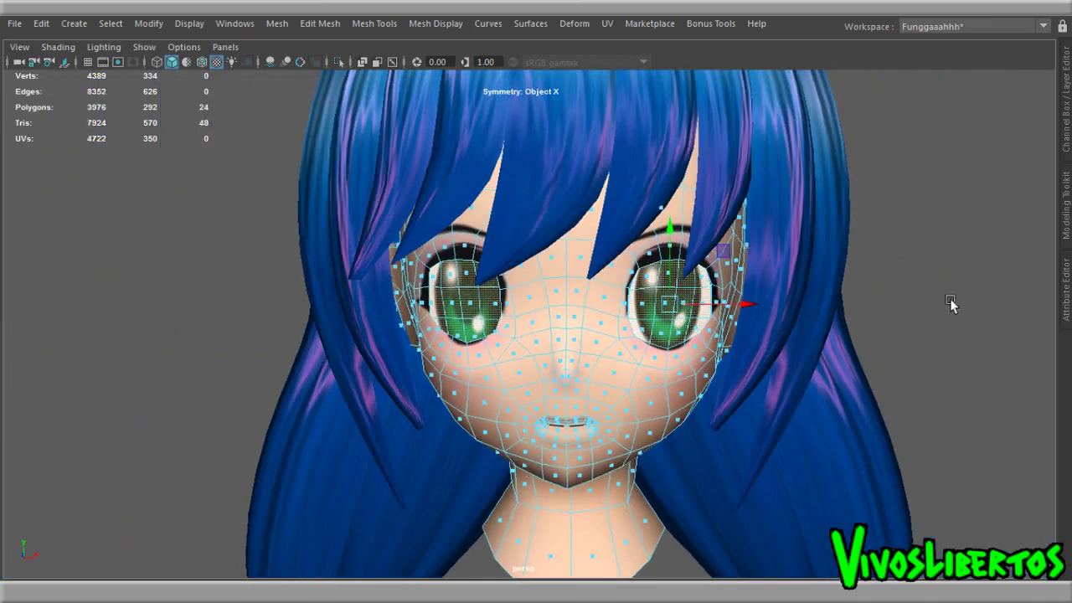
pyautogui.click(936, 308)
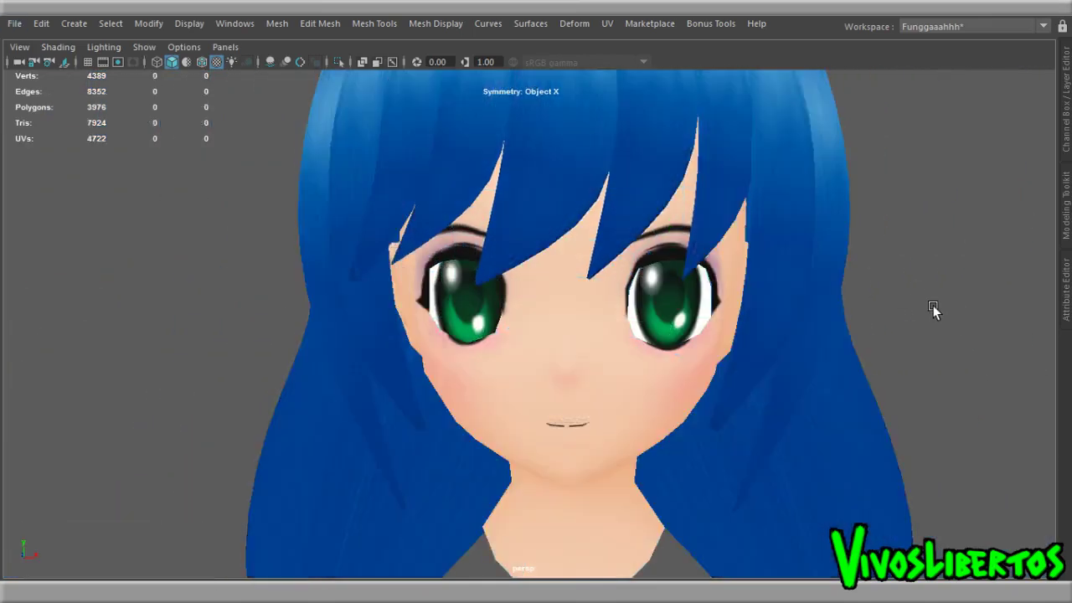
# Step: Isolate the textured head mesh and frame it in the side view
pyautogui.moveTo(933, 305)
pyautogui.keyDown('alt'); pyautogui.mouseDown()
pyautogui.moveTo(902, 299)
pyautogui.moveTo(910, 263)
pyautogui.moveTo(874, 294)
pyautogui.mouseUp(); pyautogui.keyUp('alt')
pyautogui.press('space')
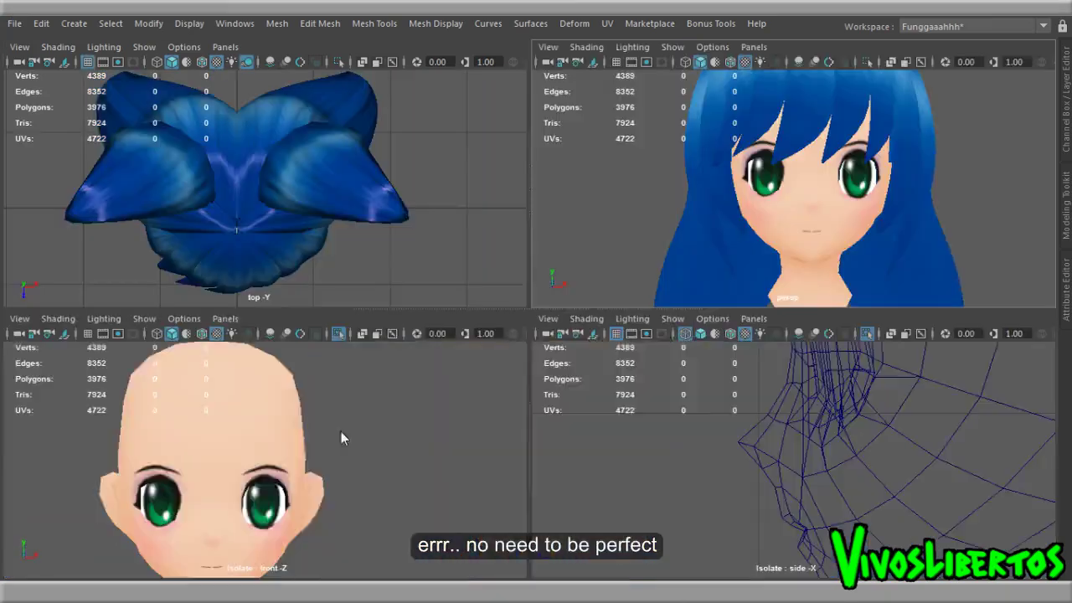
pyautogui.press('space')
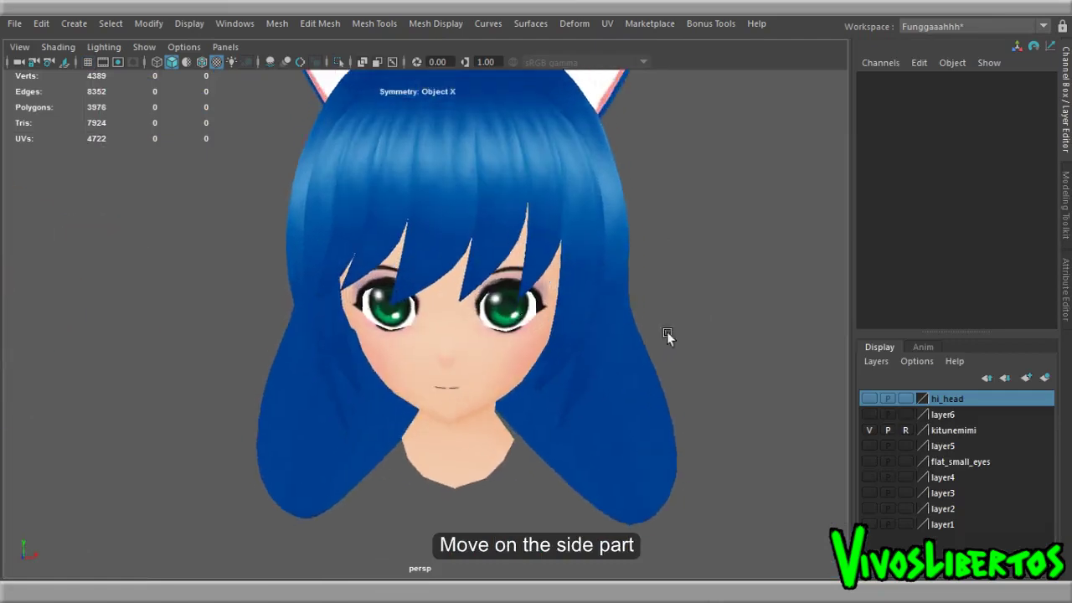
pyautogui.click(509, 321)
pyautogui.hotkey('ctrl', '1')
pyautogui.press('f')
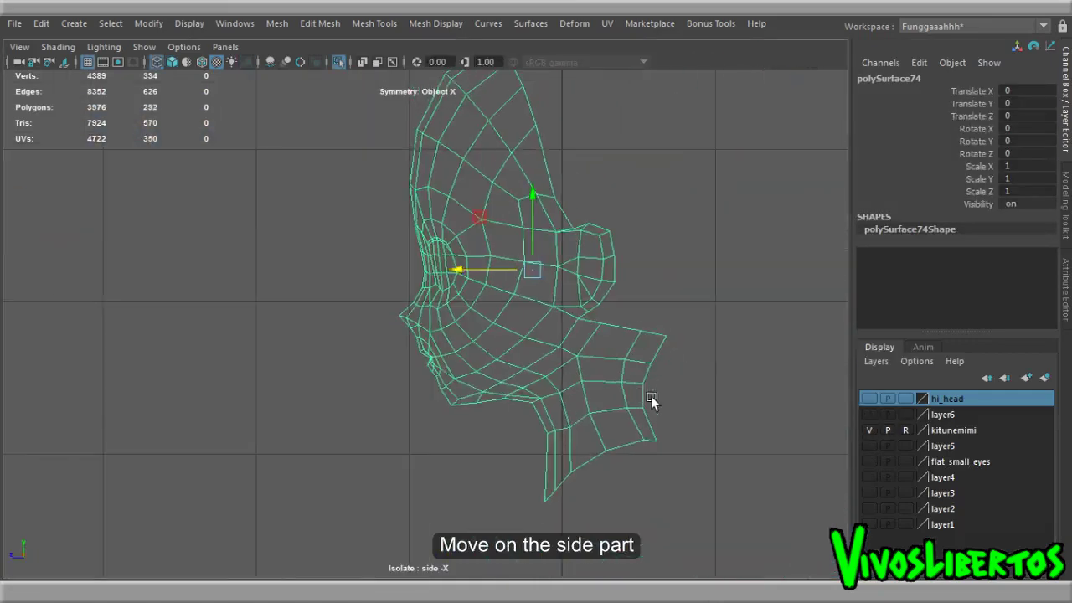
pyautogui.click(698, 292)
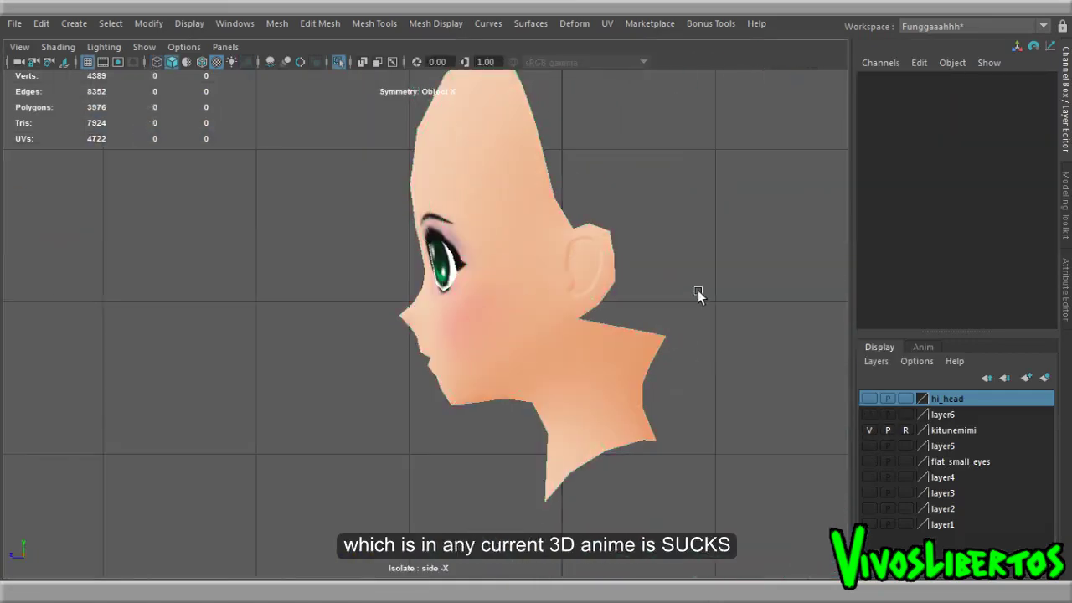
# Step: Create a new polygon cube, raise it to head height and move it beside the head
pyautogui.scroll(2, 623, 269)
pyautogui.scroll(-4, 634, 225)
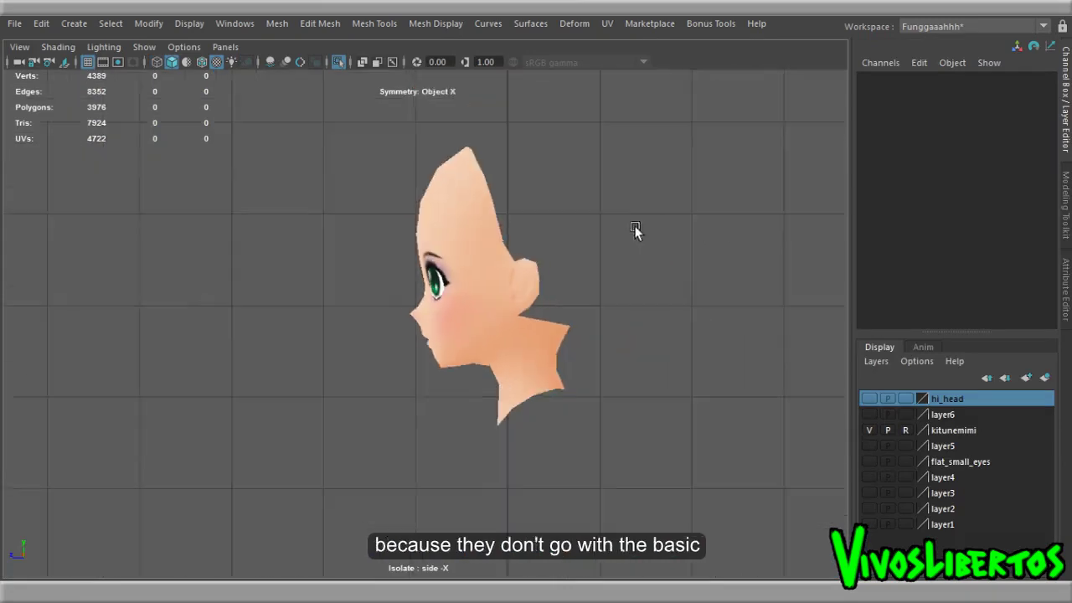
pyautogui.scroll(2, 645, 243)
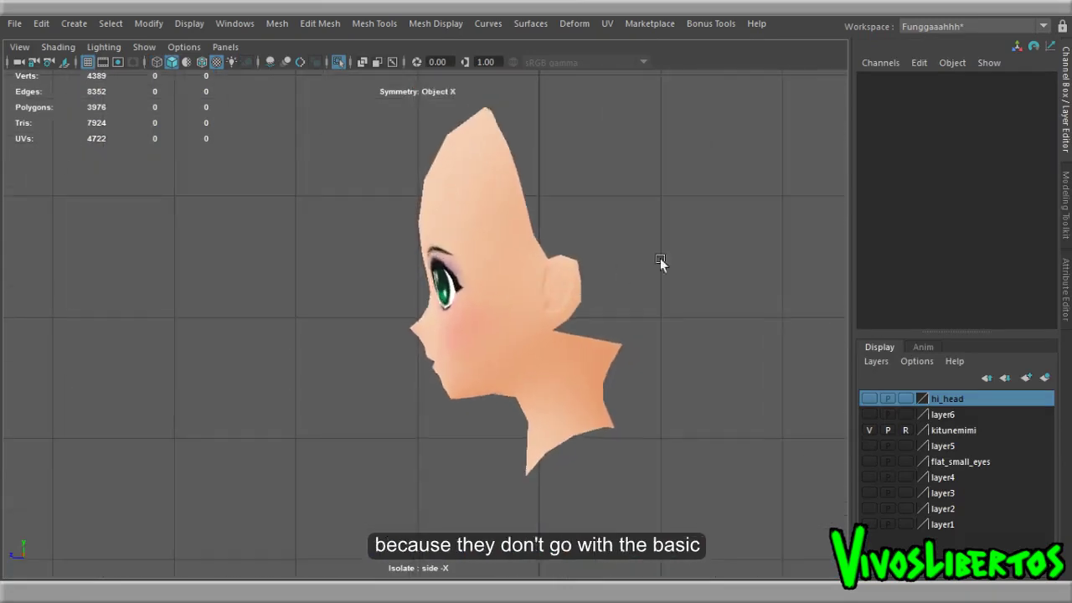
pyautogui.keyDown('shift'); pyautogui.moveTo(683, 233); pyautogui.dragTo(500, 282, button='right'); pyautogui.keyUp('shift')
pyautogui.scroll(-5, 500, 282)
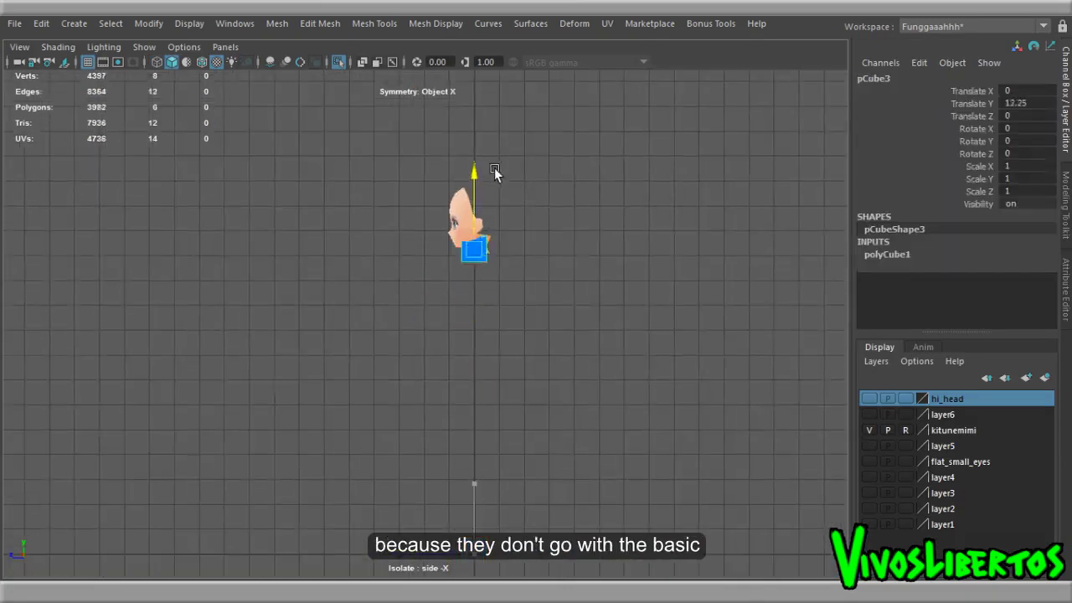
pyautogui.moveTo(494, 171)
pyautogui.keyDown('alt'); pyautogui.mouseDown()
pyautogui.moveTo(699, 266)
pyautogui.moveTo(669, 188)
pyautogui.mouseUp(); pyautogui.keyUp('alt')
pyautogui.scroll(5, 669, 189)
pyautogui.moveTo(520, 335); pyautogui.dragTo(710, 334)
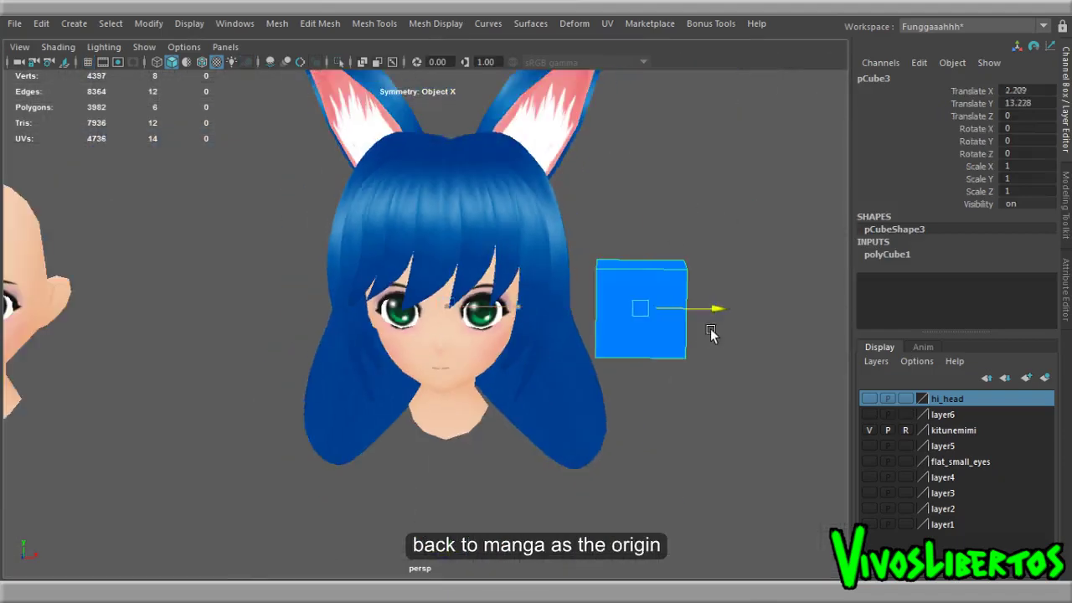
pyautogui.scroll(5, 544, 285)
# Step: Scale the cube into a thin, long blue bar and place it in front of the face at eye level
pyautogui.press('r')
pyautogui.moveTo(547, 221); pyautogui.dragTo(551, 247)
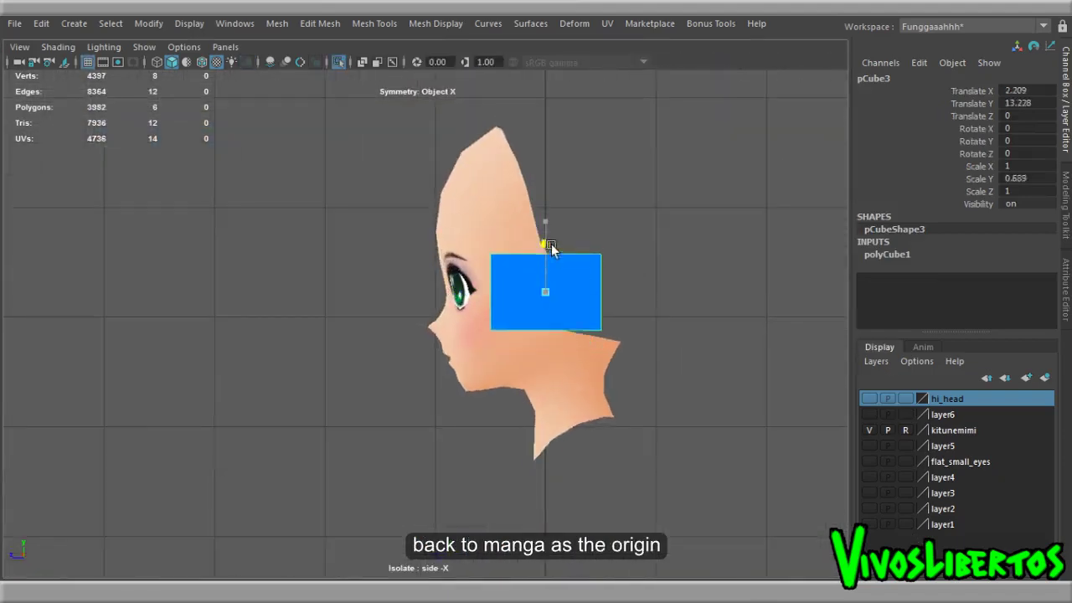
pyautogui.moveTo(545, 201); pyautogui.dragTo(546, 209)
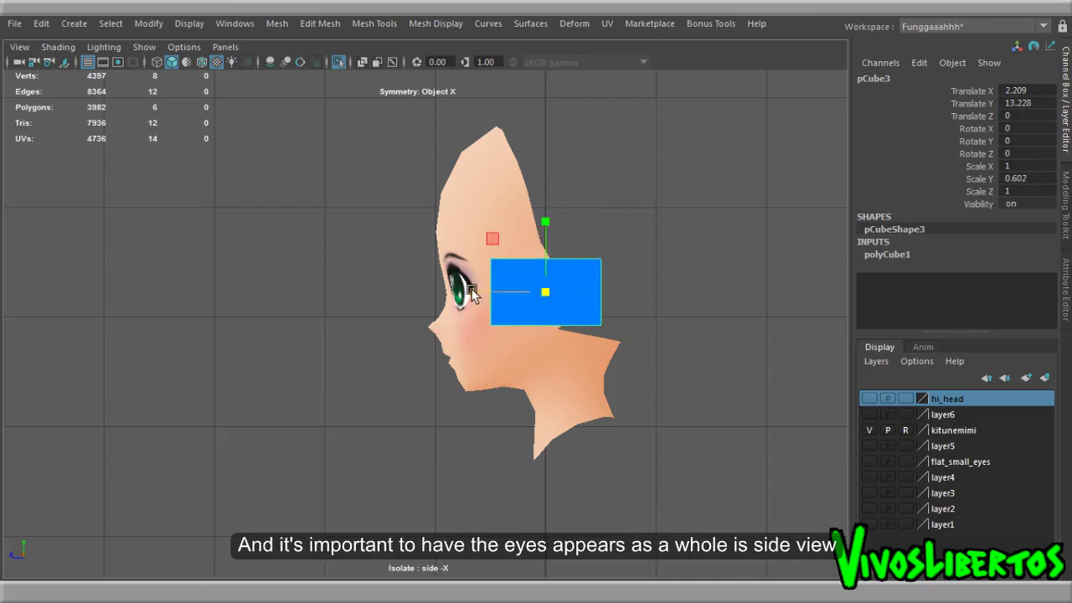
pyautogui.moveTo(472, 291); pyautogui.dragTo(497, 299)
pyautogui.press('w')
pyautogui.moveTo(432, 299); pyautogui.dragTo(154, 310)
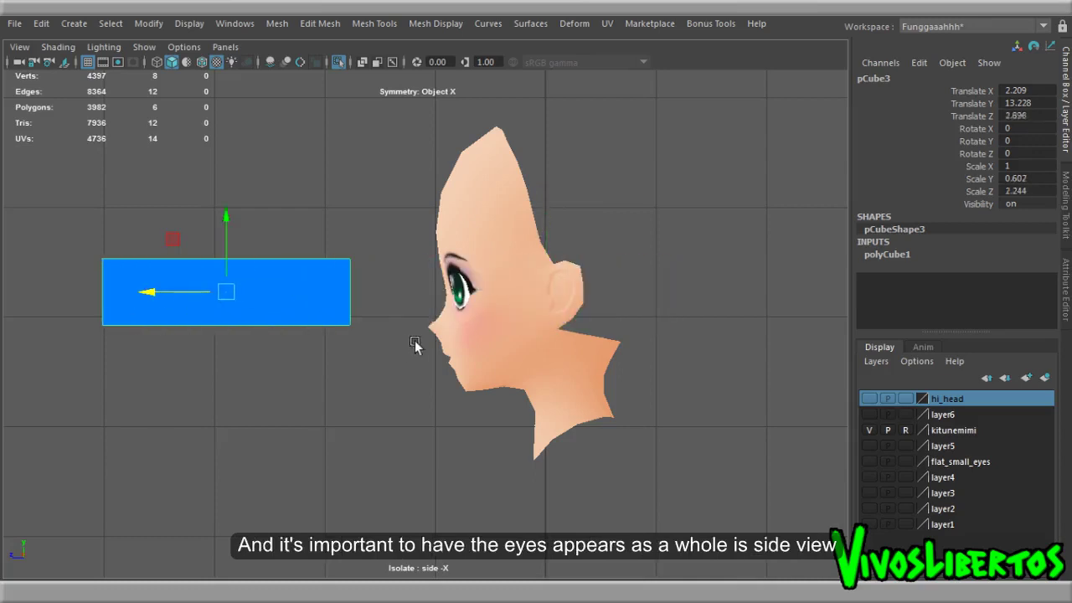
# Step: Tilt a copy of the blue bar diagonally to -51.709° on X for the lower cheek
pyautogui.click(369, 355)
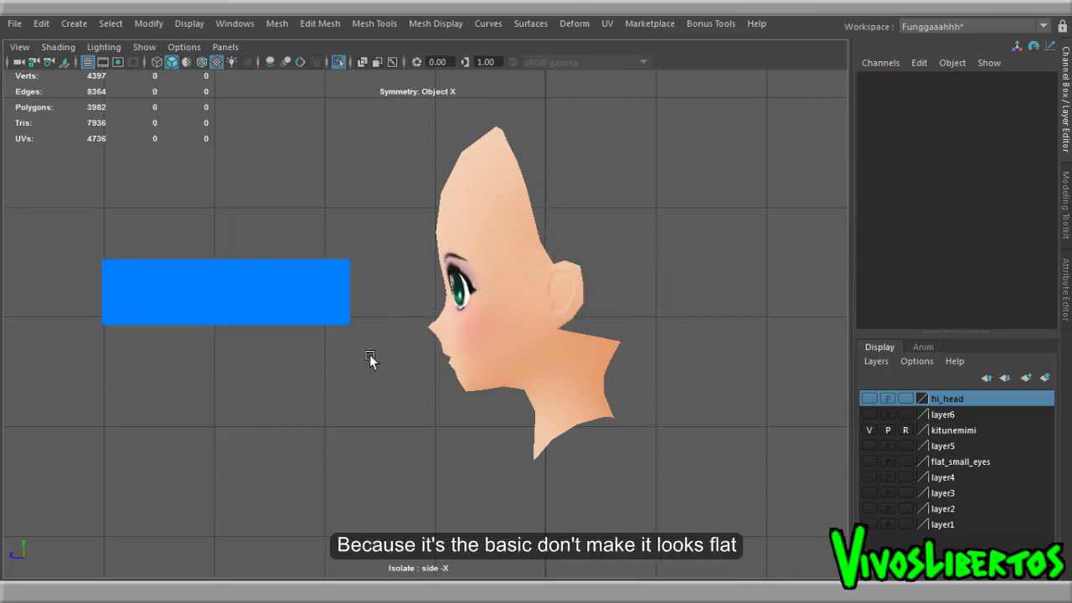
pyautogui.click(557, 332)
pyautogui.scroll(2, 634, 318)
pyautogui.click(277, 251)
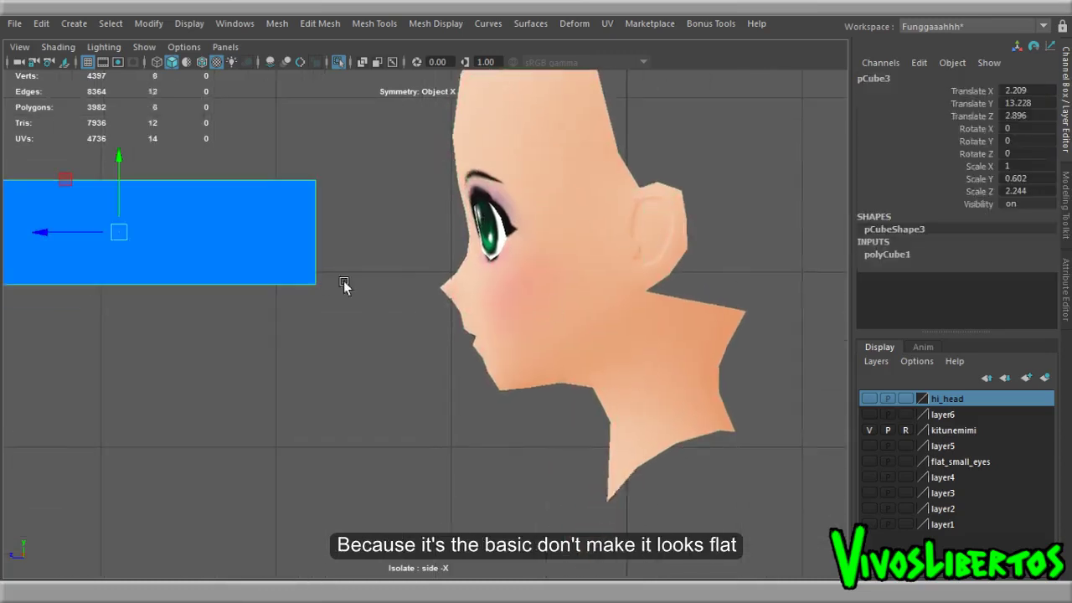
pyautogui.scroll(1, 326, 303)
pyautogui.moveTo(191, 239); pyautogui.dragTo(187, 244)
# Step: Move the tilted bar down and rotate it further to follow the jawline
pyautogui.press('w')
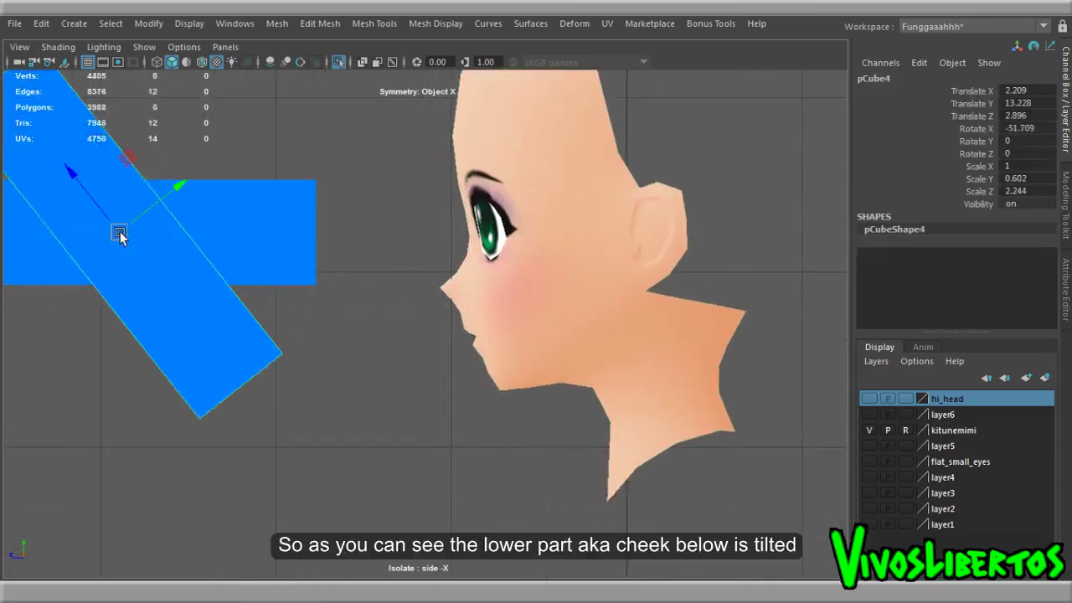
pyautogui.moveTo(120, 232); pyautogui.dragTo(424, 373)
pyautogui.moveTo(484, 331); pyautogui.dragTo(481, 343)
pyautogui.press('w')
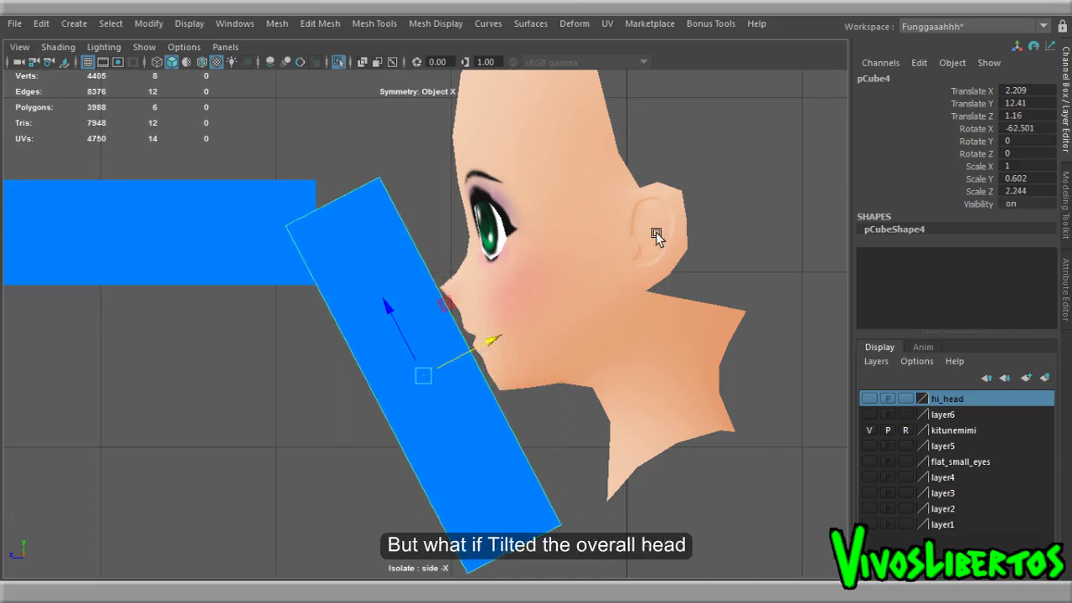
# Step: Tilt the head slightly forward on X and move it beside the original for comparison
pyautogui.click(583, 307)
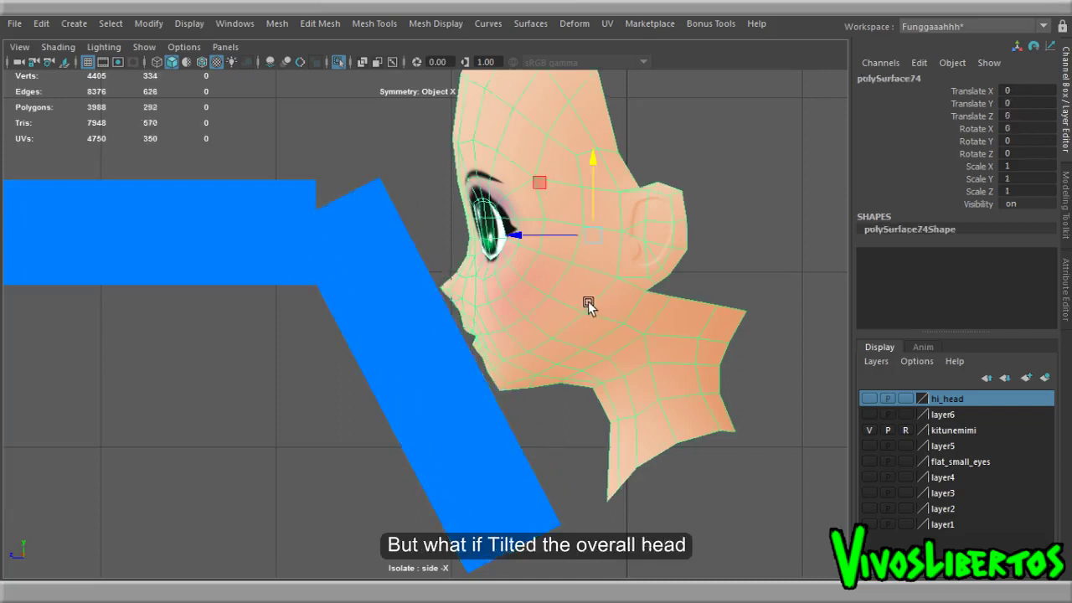
pyautogui.press('e')
pyautogui.moveTo(575, 300); pyautogui.dragTo(601, 305)
pyautogui.click(755, 245)
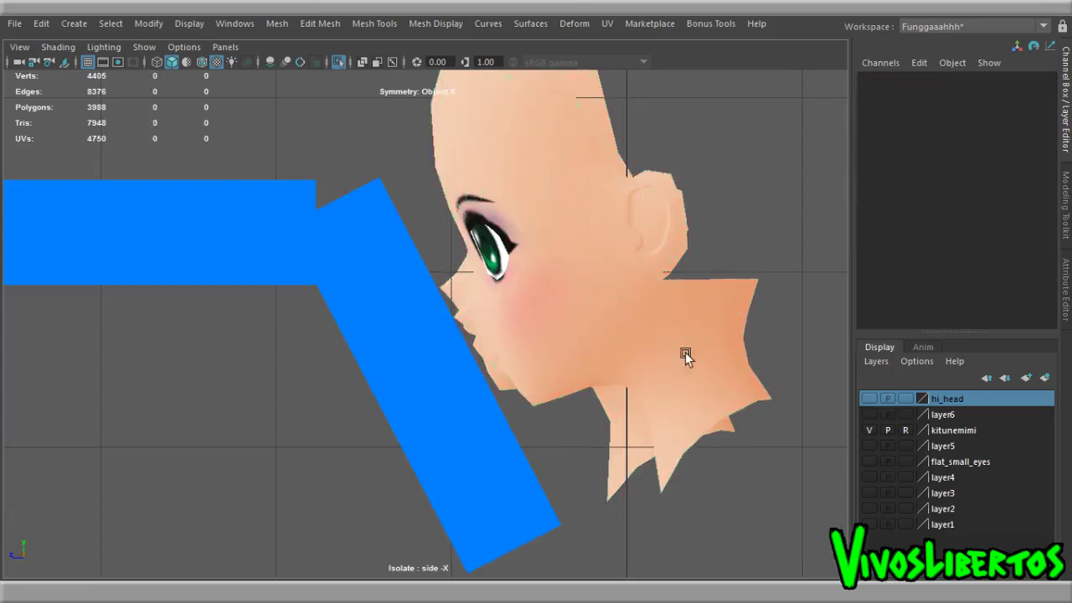
pyautogui.hotkey('ctrl', 'z')
pyautogui.hotkey('ctrl', 'z')
pyautogui.hotkey('ctrl', 'z')
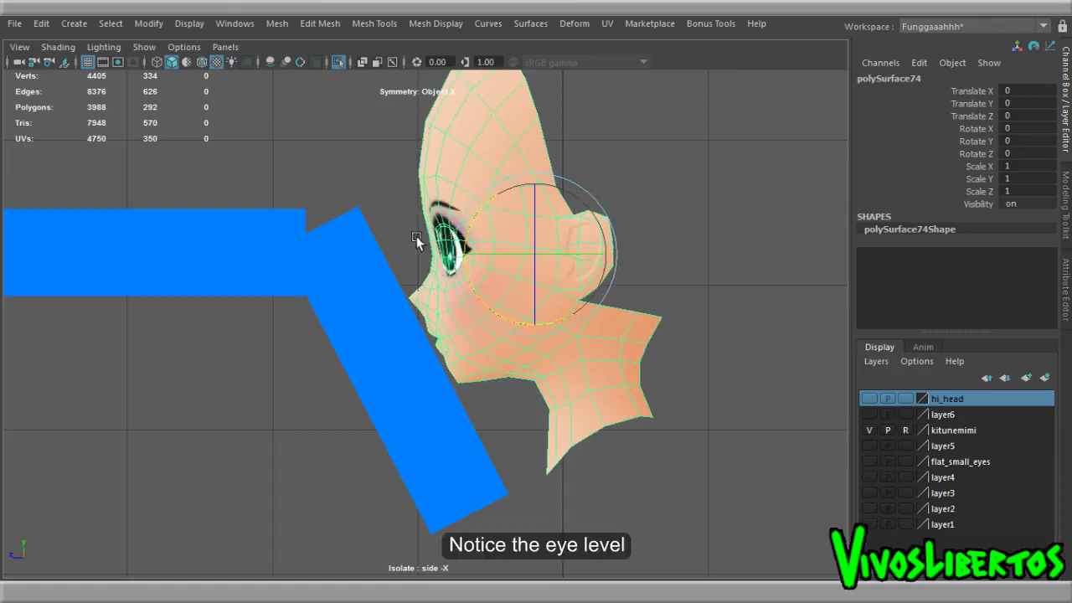
pyautogui.moveTo(514, 311); pyautogui.dragTo(517, 320)
pyautogui.press('w')
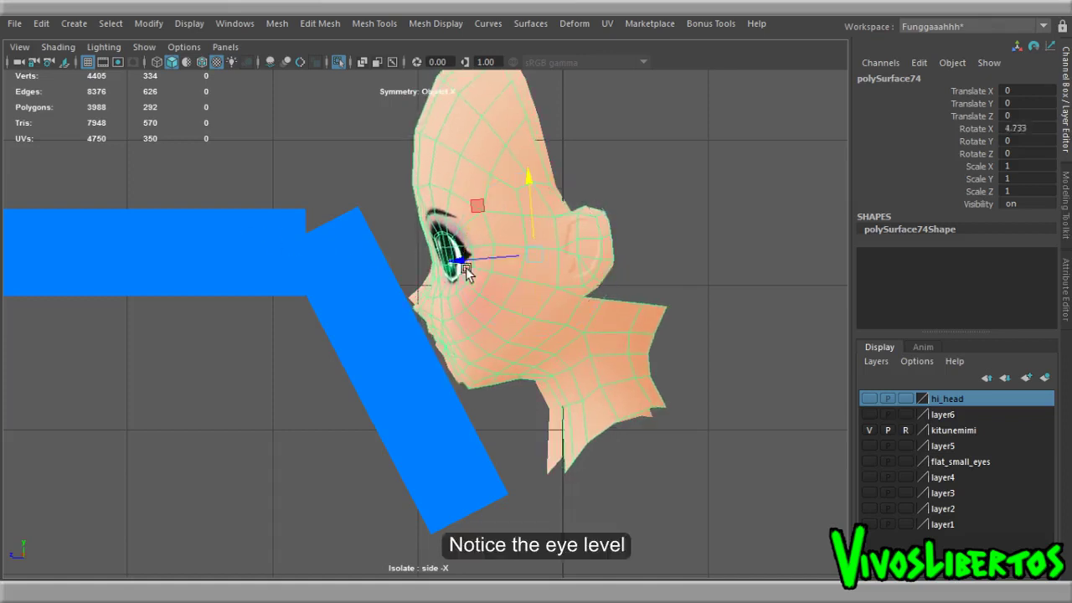
pyautogui.moveTo(500, 279); pyautogui.dragTo(692, 253)
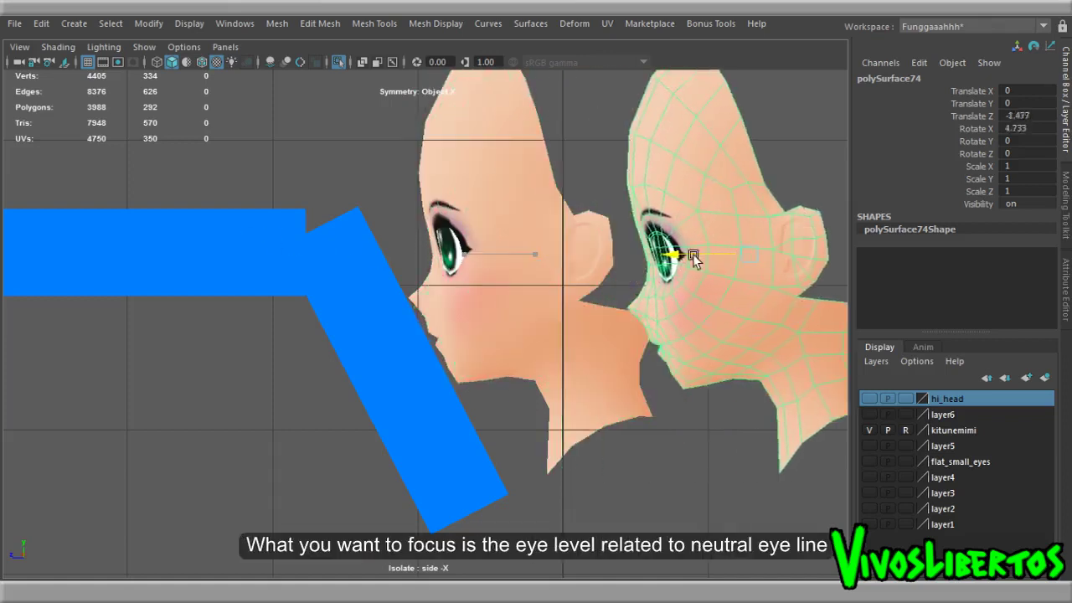
pyautogui.click(689, 366)
# Step: Duplicate the horizontal bar and fit the copy to the tilted head's eye line at 16.341°
pyautogui.scroll(-2, 689, 366)
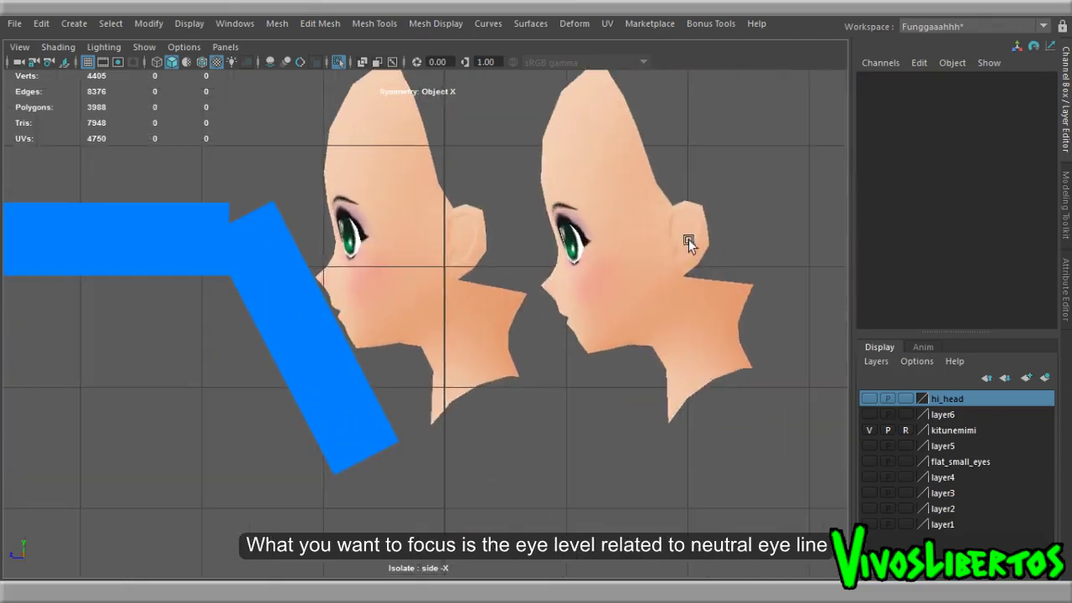
pyautogui.click(222, 258)
pyautogui.hotkey('ctrl', 'd')
pyautogui.moveTo(24, 238)
pyautogui.mouseDown()
pyautogui.moveTo(556, 241)
pyautogui.moveTo(549, 249)
pyautogui.moveTo(578, 299)
pyautogui.moveTo(586, 289)
pyautogui.mouseUp()
pyautogui.press('e')
pyautogui.press('w')
pyautogui.moveTo(620, 243)
pyautogui.mouseDown()
pyautogui.moveTo(629, 311)
pyautogui.moveTo(611, 259)
pyautogui.mouseUp()
pyautogui.moveTo(587, 320); pyautogui.dragTo(591, 325)
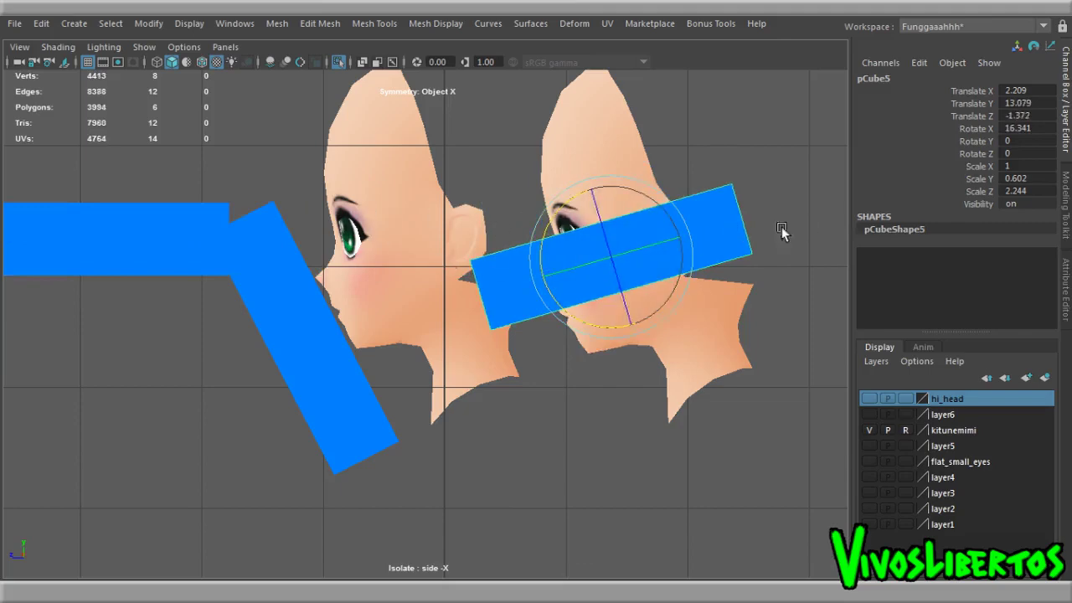
pyautogui.press('space')
pyautogui.press('space')
pyautogui.press('space')
pyautogui.press('space')
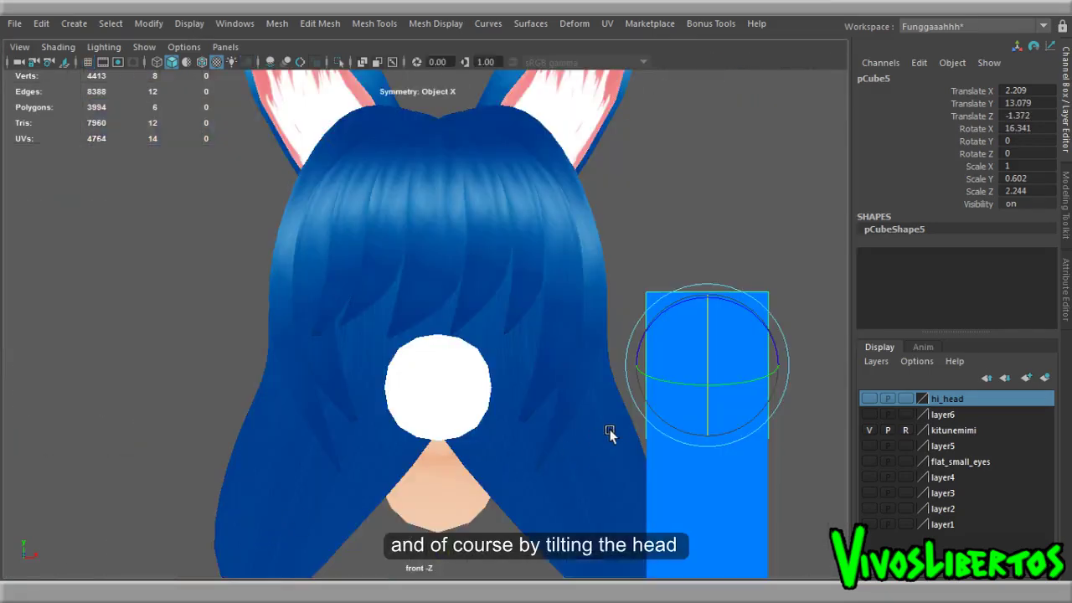
# Step: Hide the kitunemimi hair layer, frame both heads, and move one head aside
pyautogui.scroll(-2, 629, 390)
pyautogui.click(870, 430)
pyautogui.click(592, 399)
pyautogui.press('a')
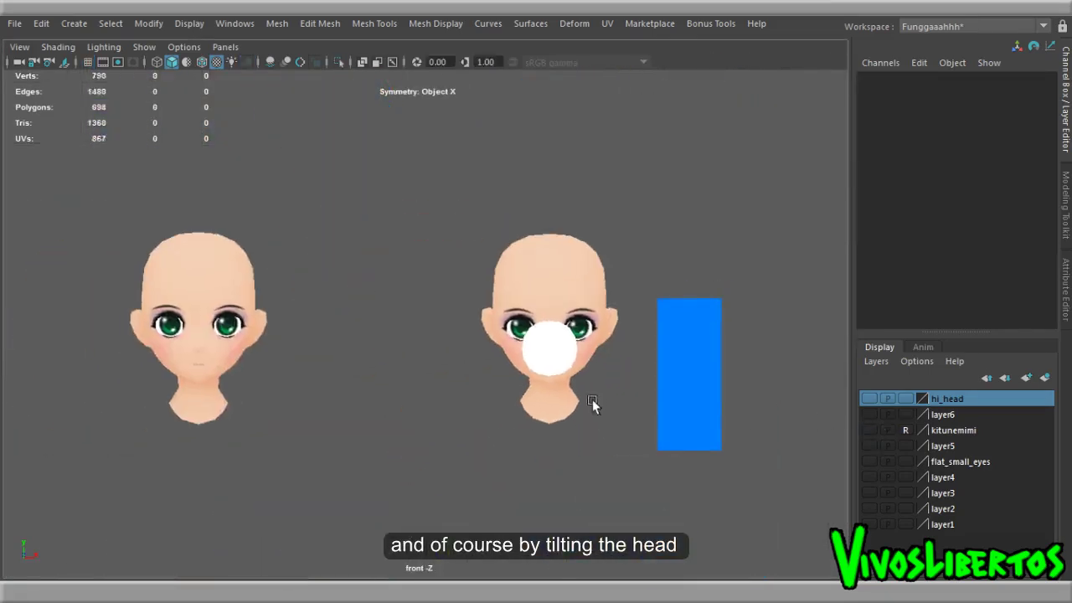
pyautogui.click(186, 363)
pyautogui.moveTo(275, 333); pyautogui.dragTo(472, 335)
pyautogui.click(495, 438)
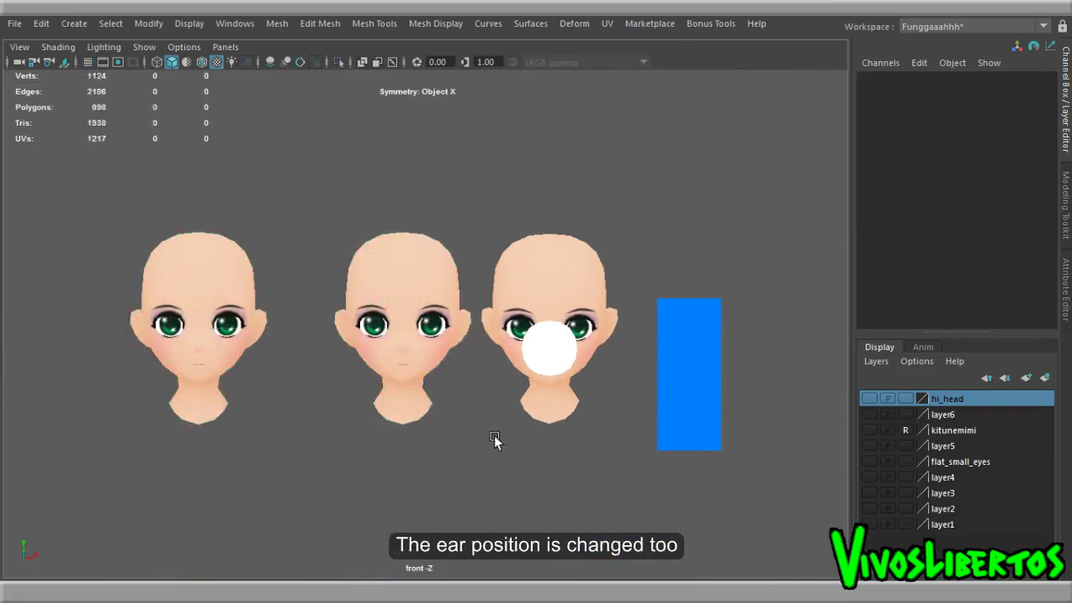
# Step: Delete the white sphere and the blue bar
pyautogui.scroll(3, 543, 365)
pyautogui.click(670, 394)
pyautogui.press('Delete')
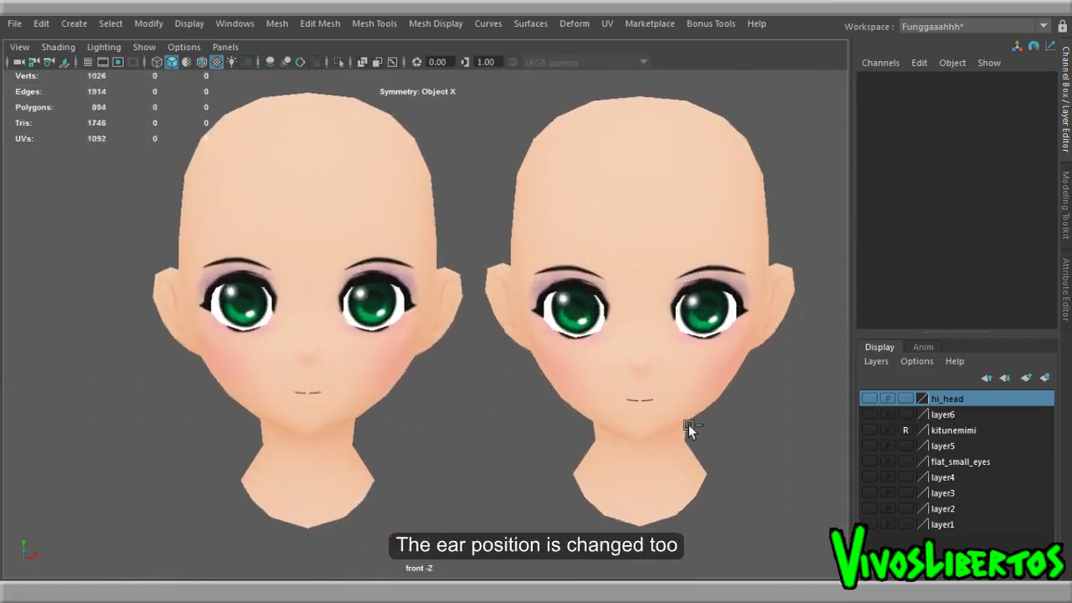
pyautogui.scroll(3, 519, 315)
pyautogui.scroll(-4, 520, 315)
pyautogui.click(704, 352)
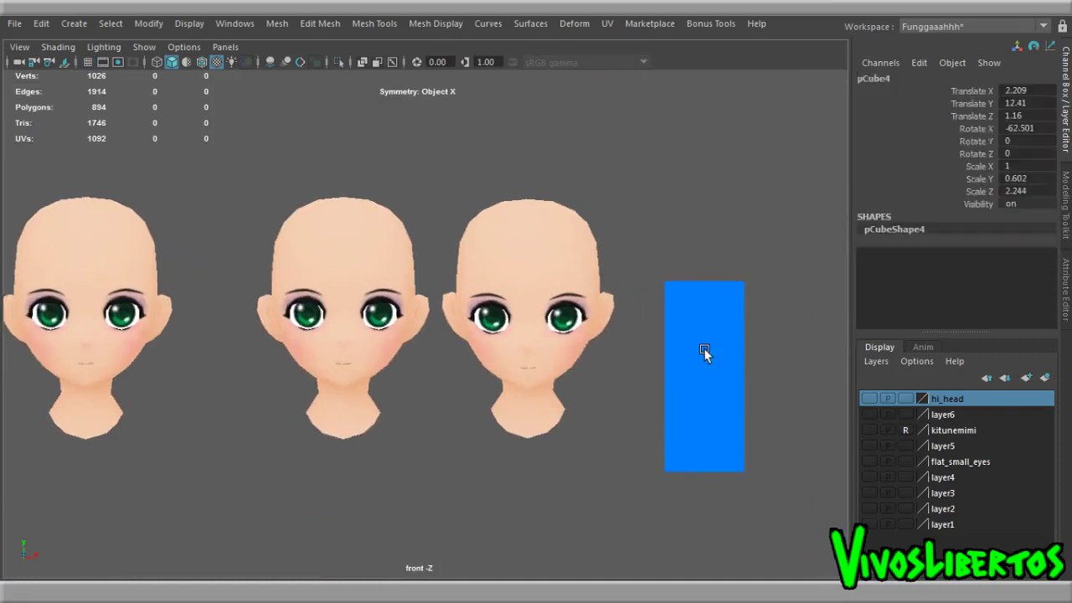
pyautogui.moveTo(721, 383); pyautogui.dragTo(454, 383)
pyautogui.press('e')
pyautogui.press('Delete')
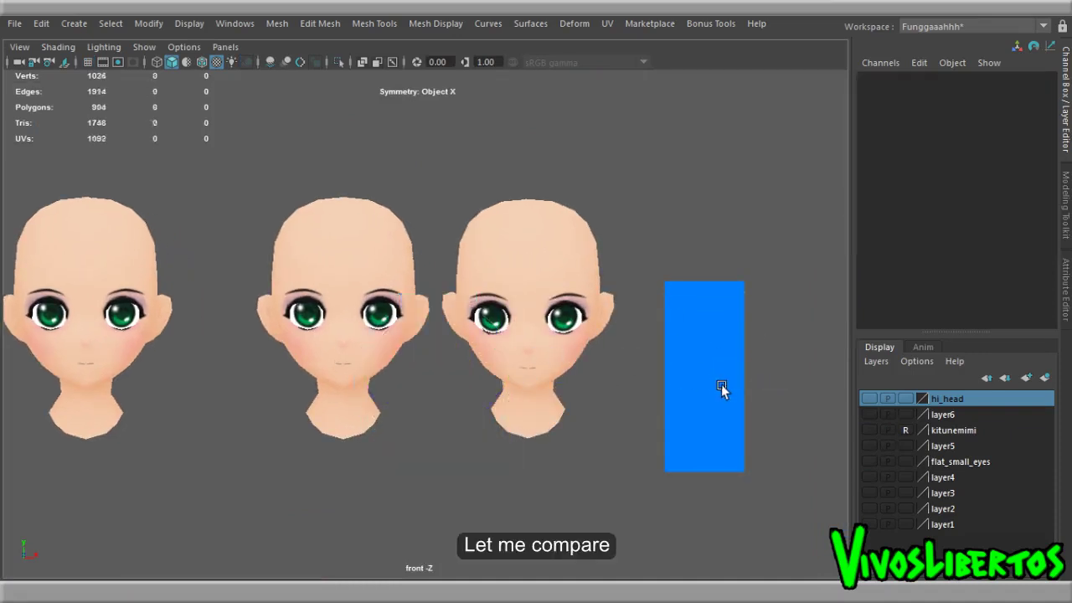
# Step: Create a new blue cube, raise it up to the heads, and move it toward the left head
pyautogui.scroll(-3, 624, 328)
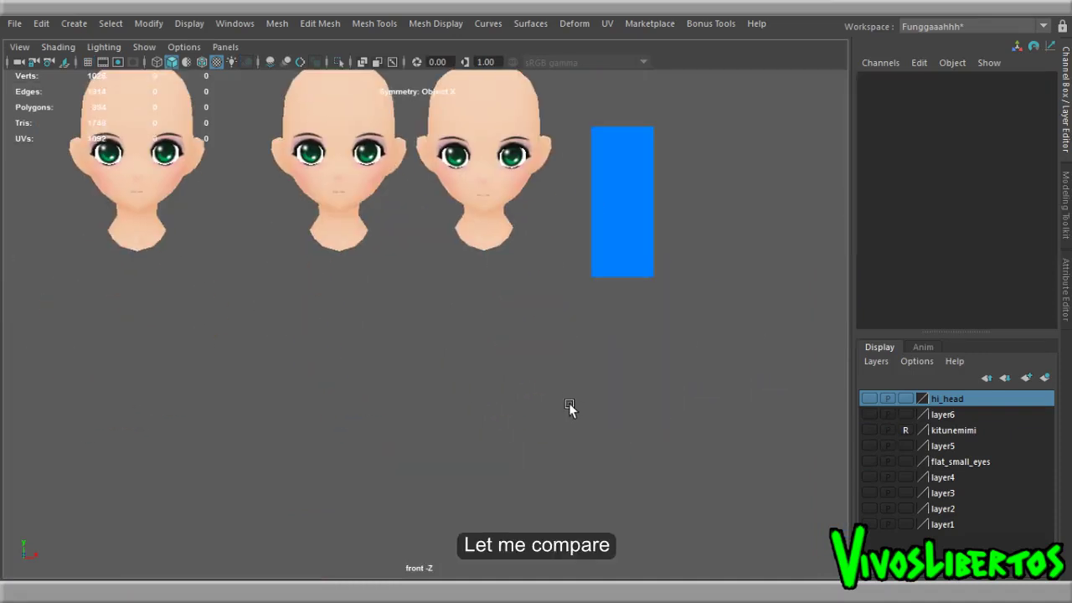
pyautogui.keyDown('shift'); pyautogui.moveTo(565, 292); pyautogui.dragTo(567, 338, button='right'); pyautogui.keyUp('shift')
pyautogui.scroll(-2, 462, 338)
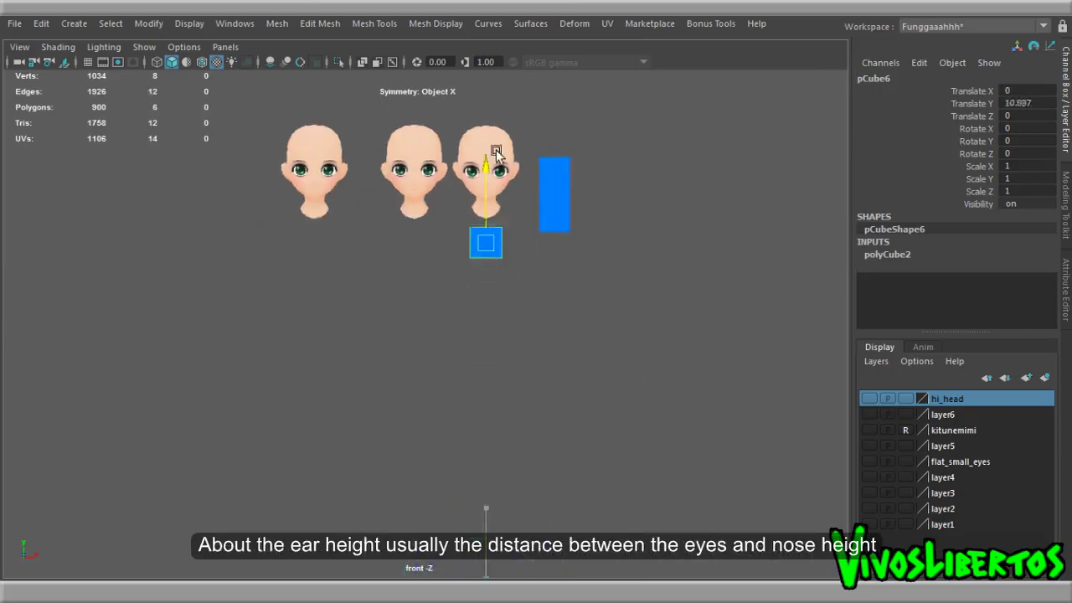
pyautogui.moveTo(496, 153); pyautogui.dragTo(495, 181)
pyautogui.scroll(3, 503, 276)
pyautogui.scroll(3, 502, 276)
pyautogui.moveTo(603, 299); pyautogui.dragTo(530, 300)
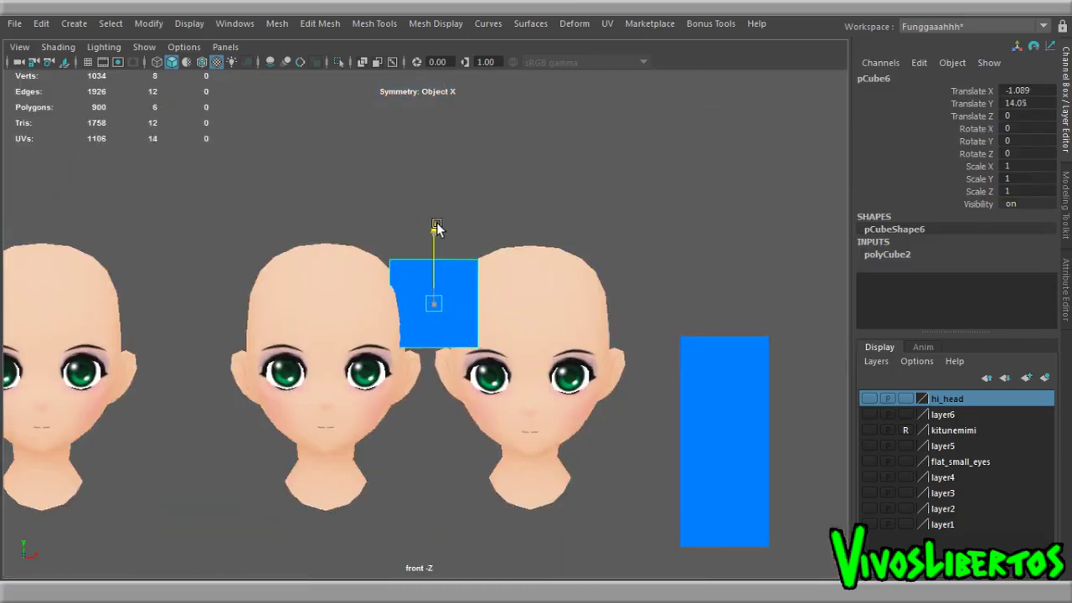
pyautogui.click(483, 209)
# Step: Tilt the left head back slightly, to -5.75° on X
pyautogui.scroll(4, 600, 298)
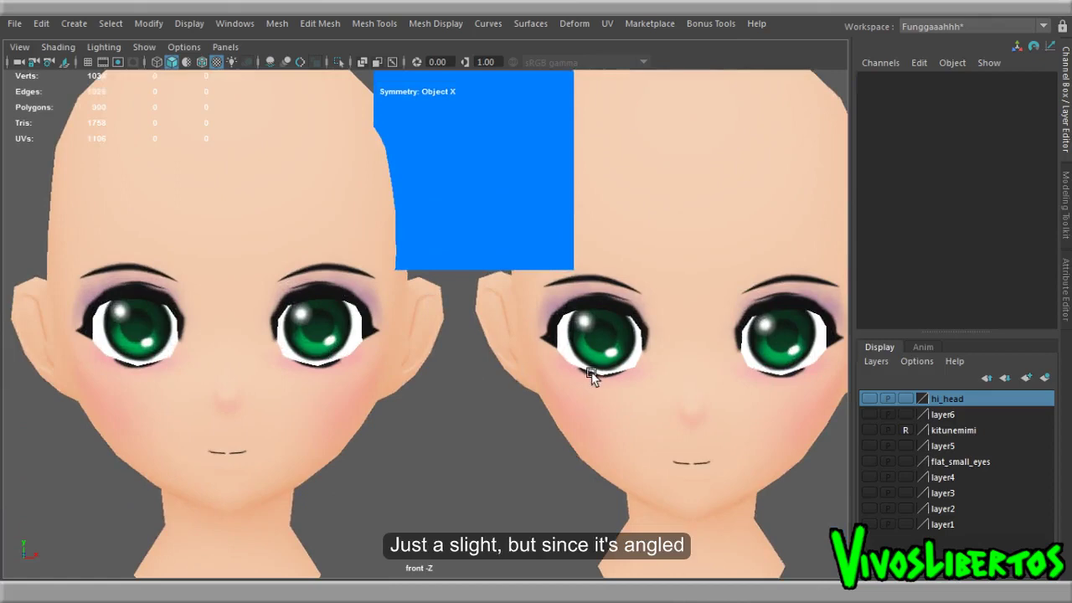
pyautogui.scroll(-5, 591, 375)
pyautogui.scroll(1, 283, 335)
pyautogui.click(282, 335)
pyautogui.scroll(2, 339, 331)
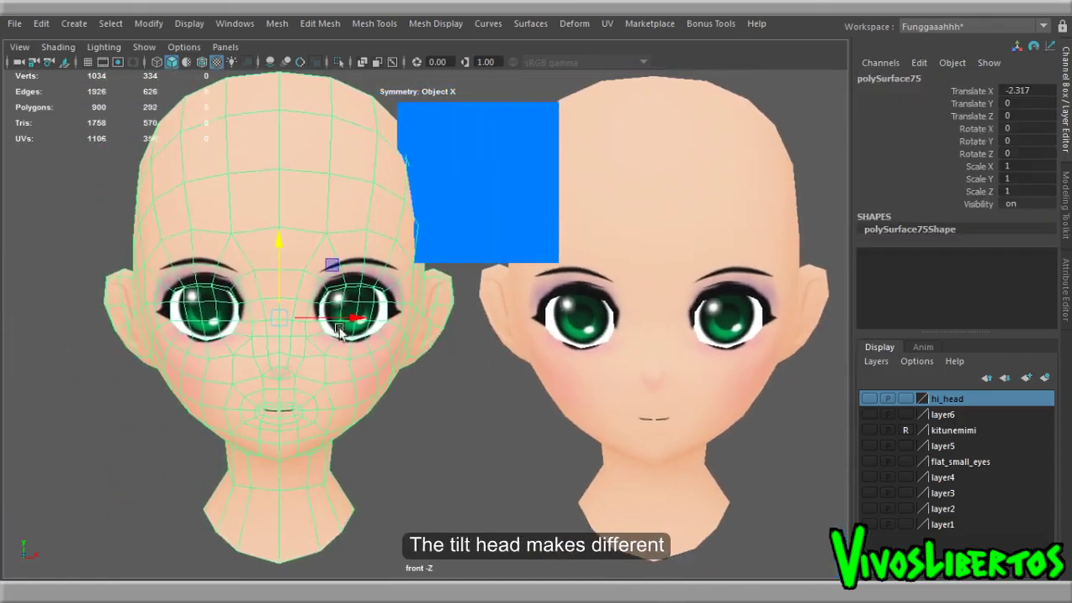
pyautogui.press('e')
pyautogui.moveTo(277, 290); pyautogui.dragTo(278, 279)
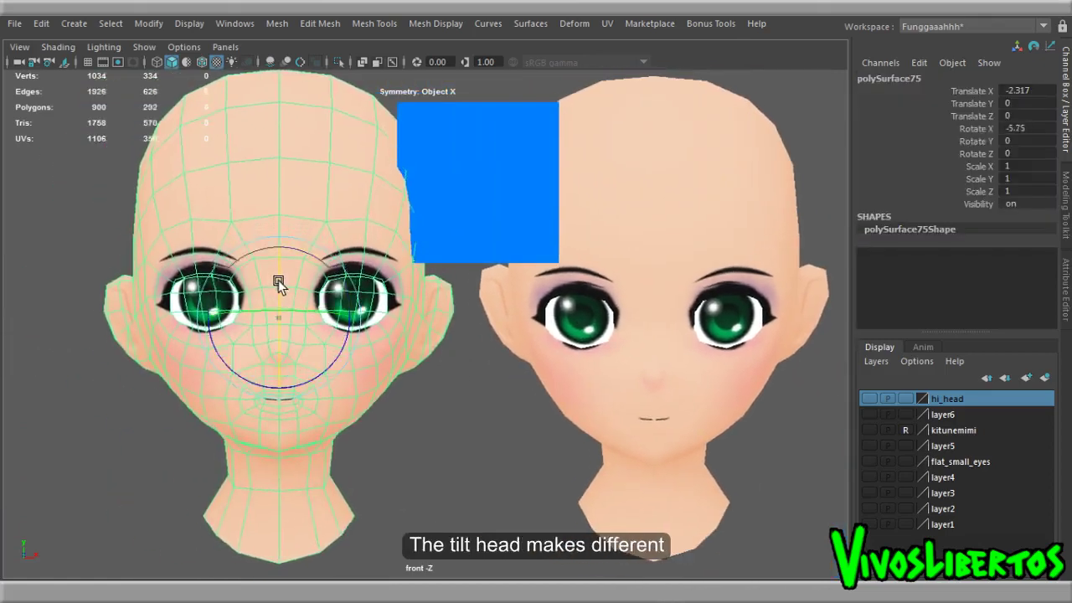
pyautogui.click(485, 453)
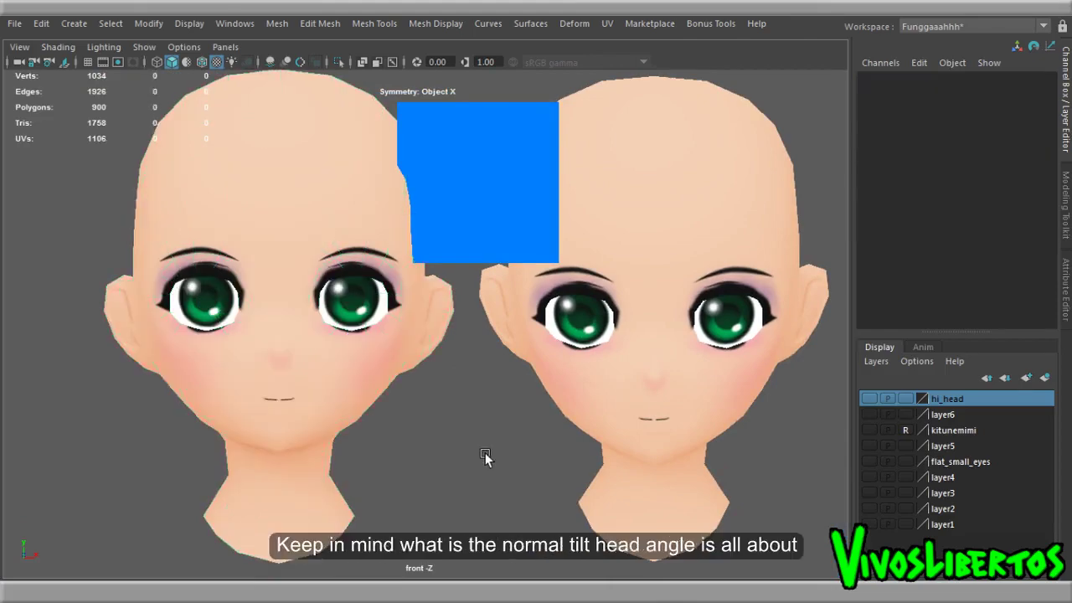
# Step: Switch to the four-view layout and isolate the side view on the heads
pyautogui.click(419, 352)
pyautogui.keyDown('alt'); pyautogui.moveTo(681, 175); pyautogui.dragTo(486, 308); pyautogui.keyUp('alt')
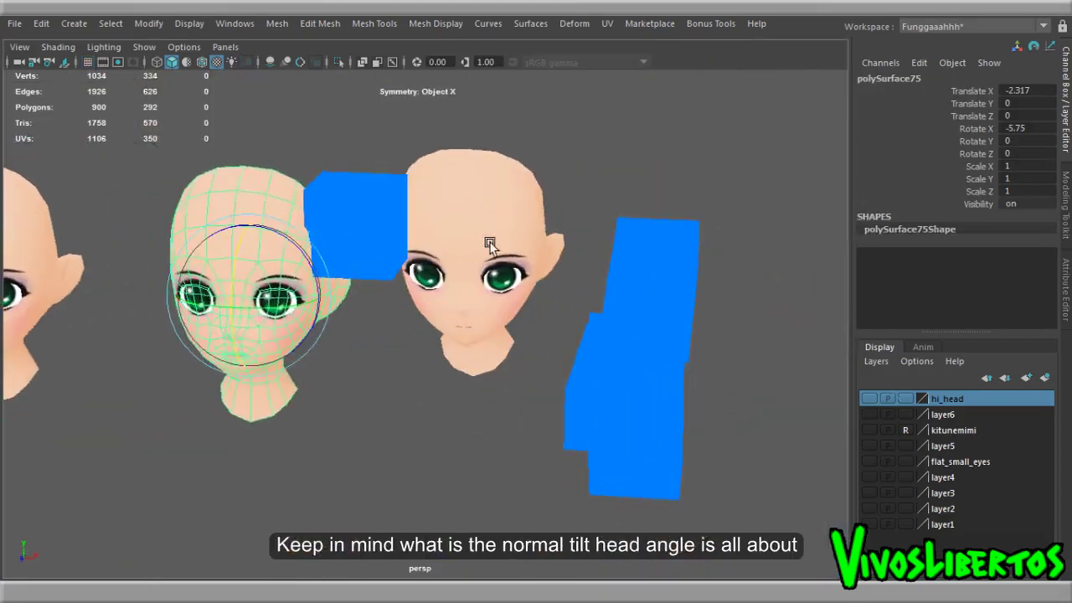
pyautogui.press('space')
pyautogui.press('space')
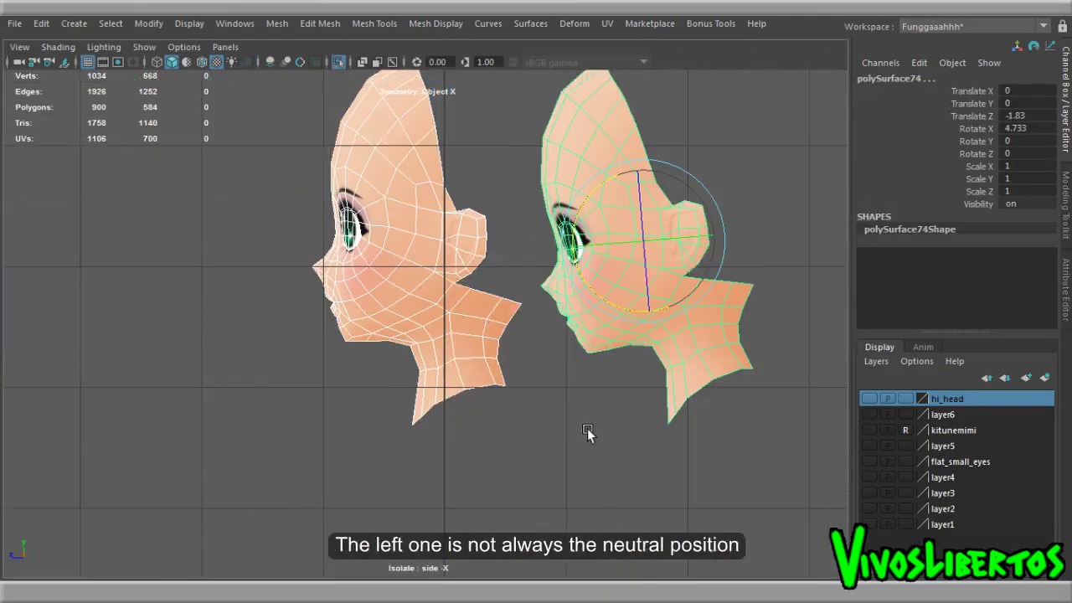
pyautogui.click(587, 428)
pyautogui.hotkey('ctrl', '1')
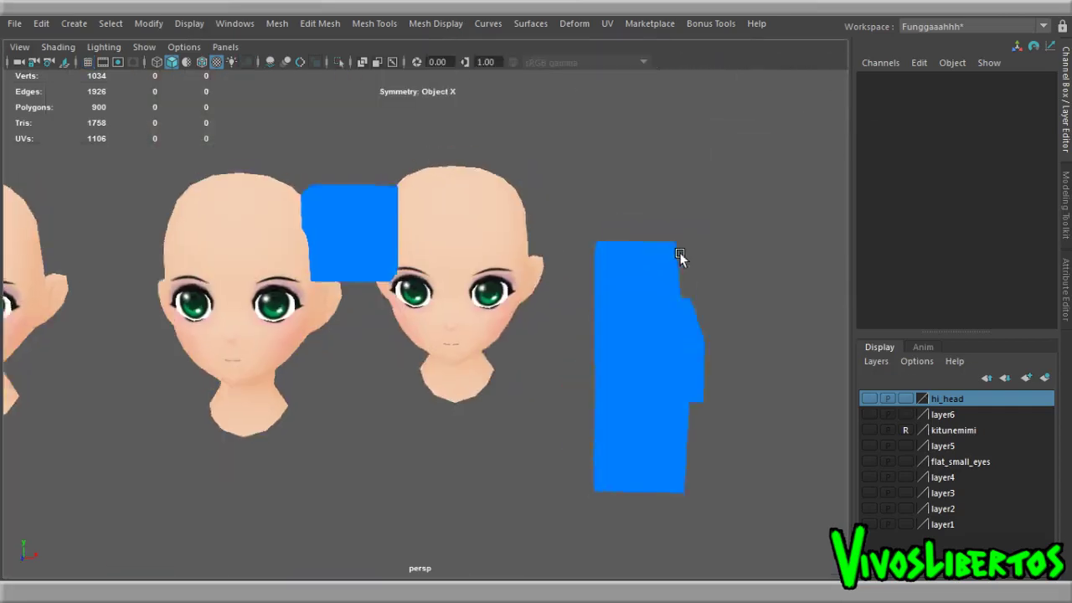
# Step: Push the blue block pCube4 against the face and switch to wireframe display
pyautogui.moveTo(327, 381); pyautogui.dragTo(367, 391)
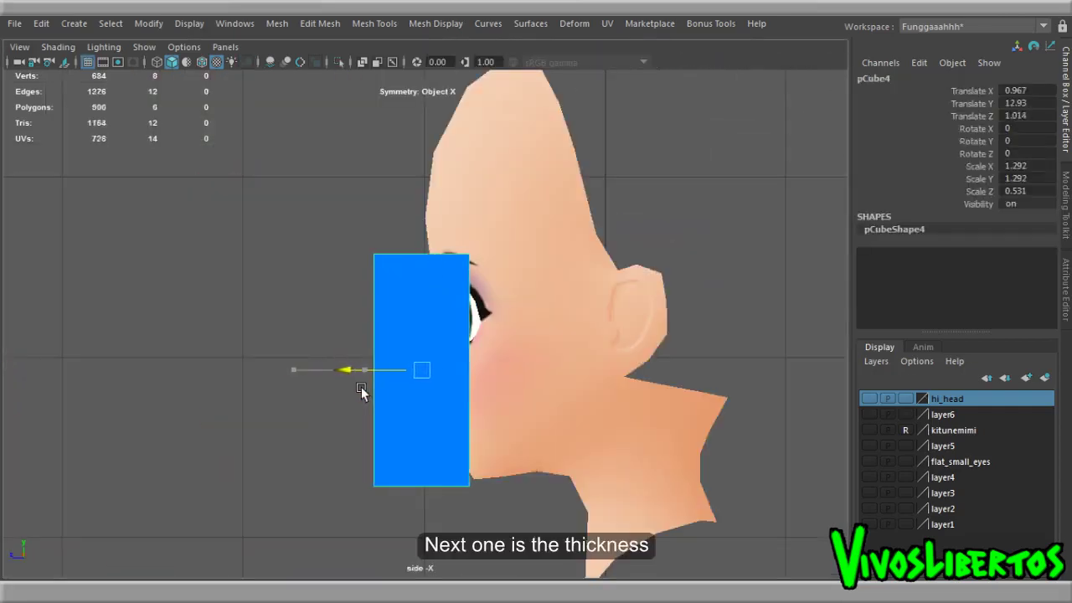
pyautogui.press('4')
pyautogui.click(285, 340)
pyautogui.scroll(1, 308, 296)
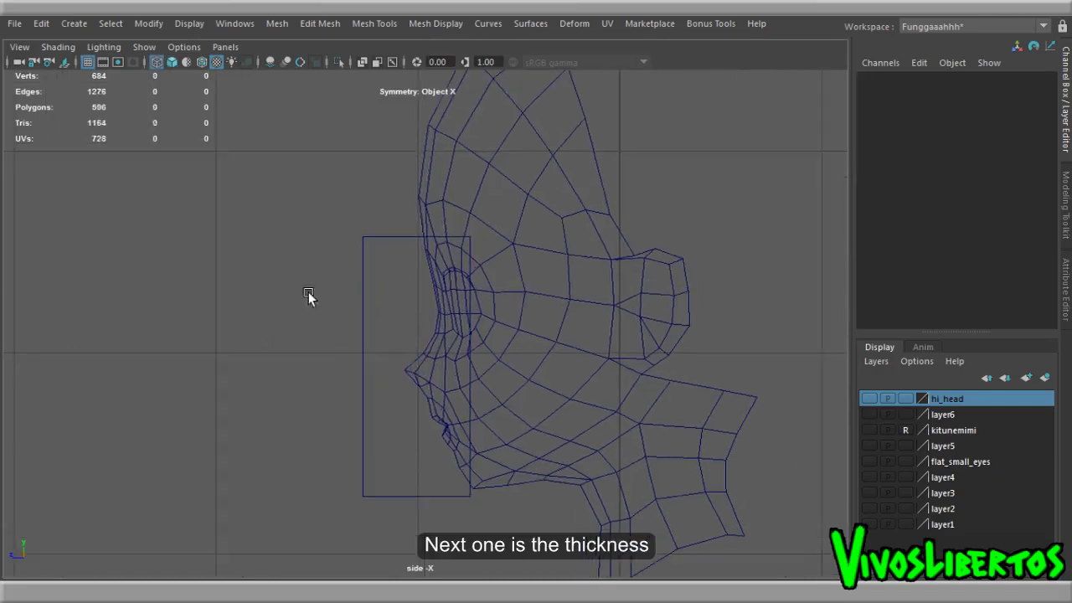
pyautogui.moveTo(317, 308); pyautogui.dragTo(499, 462)
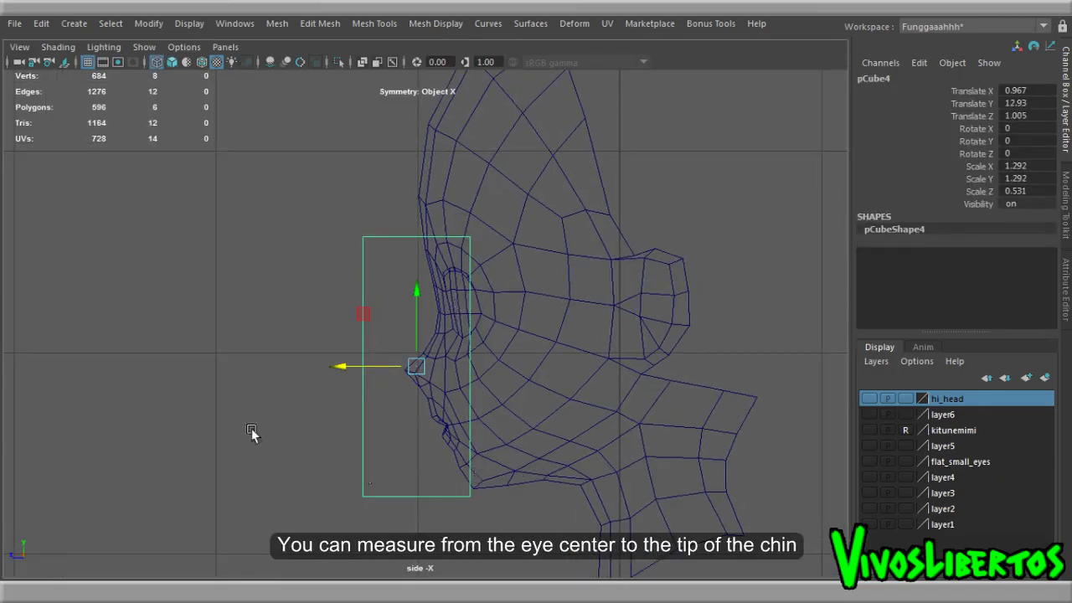
pyautogui.click(241, 398)
# Step: Select the head's lip and chin vertices and scale them flat in X
pyautogui.click(539, 378)
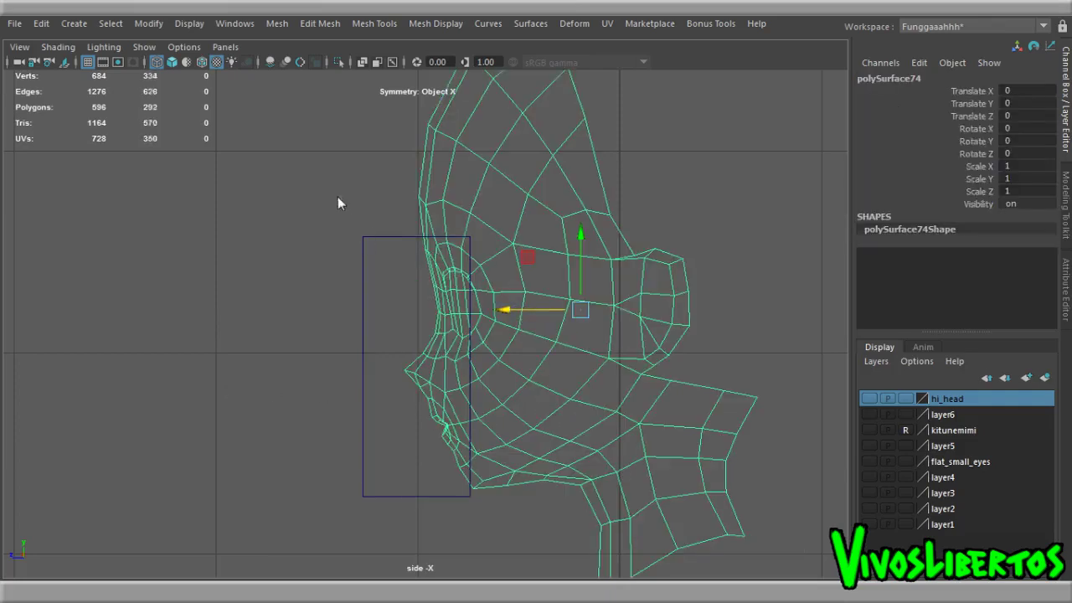
pyautogui.press('F9')
pyautogui.scroll(1, 349, 329)
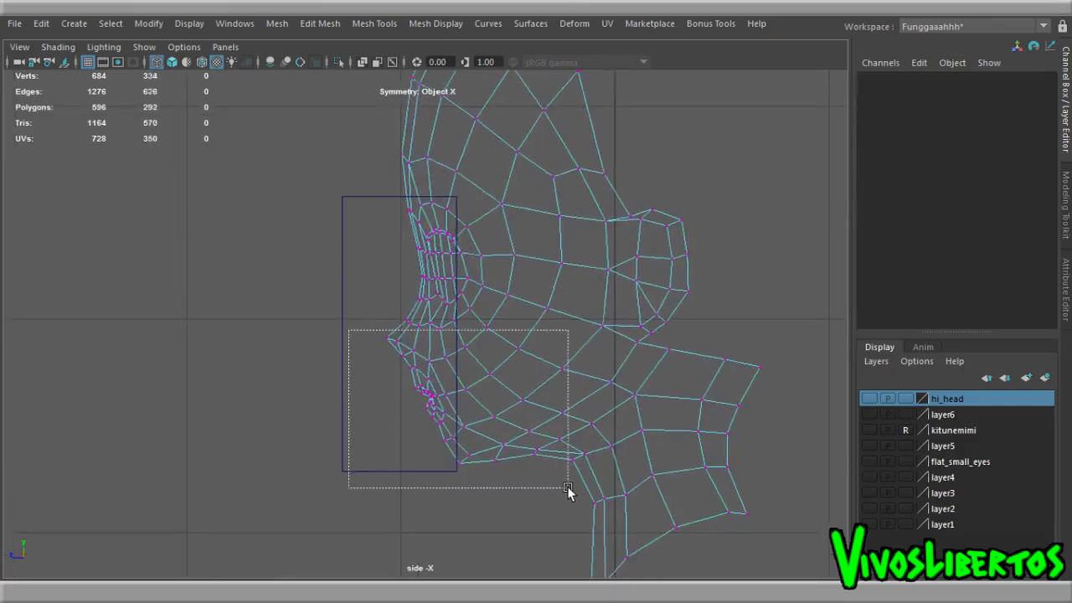
pyautogui.moveTo(568, 491); pyautogui.dragTo(570, 494)
pyautogui.scroll(1, 550, 403)
pyautogui.scroll(1, 503, 393)
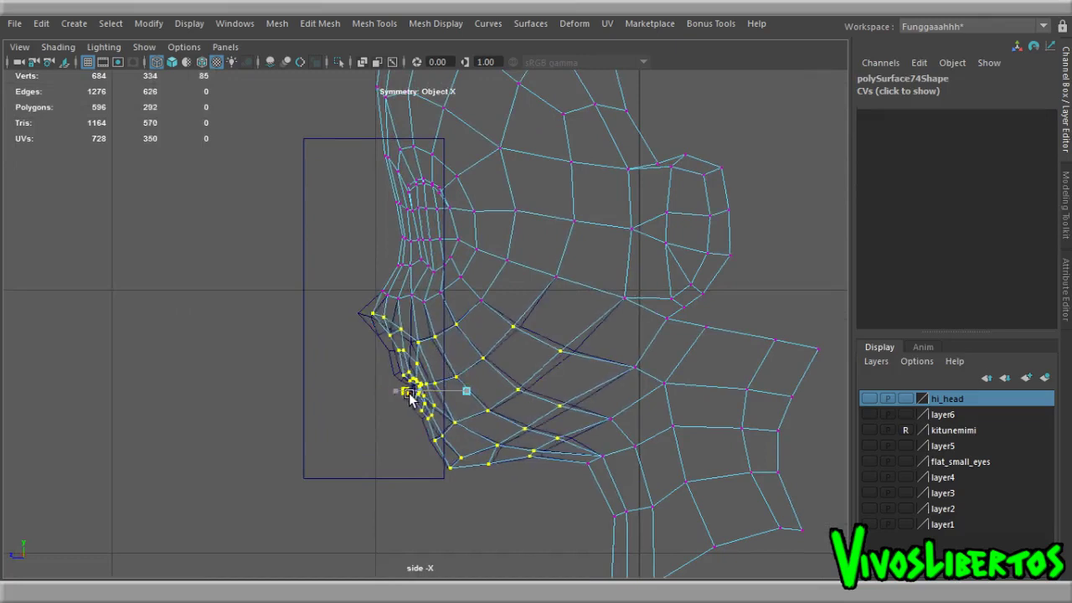
pyautogui.moveTo(409, 397)
pyautogui.mouseDown()
pyautogui.moveTo(396, 394)
pyautogui.moveTo(390, 416)
pyautogui.mouseUp()
pyautogui.scroll(1, 435, 359)
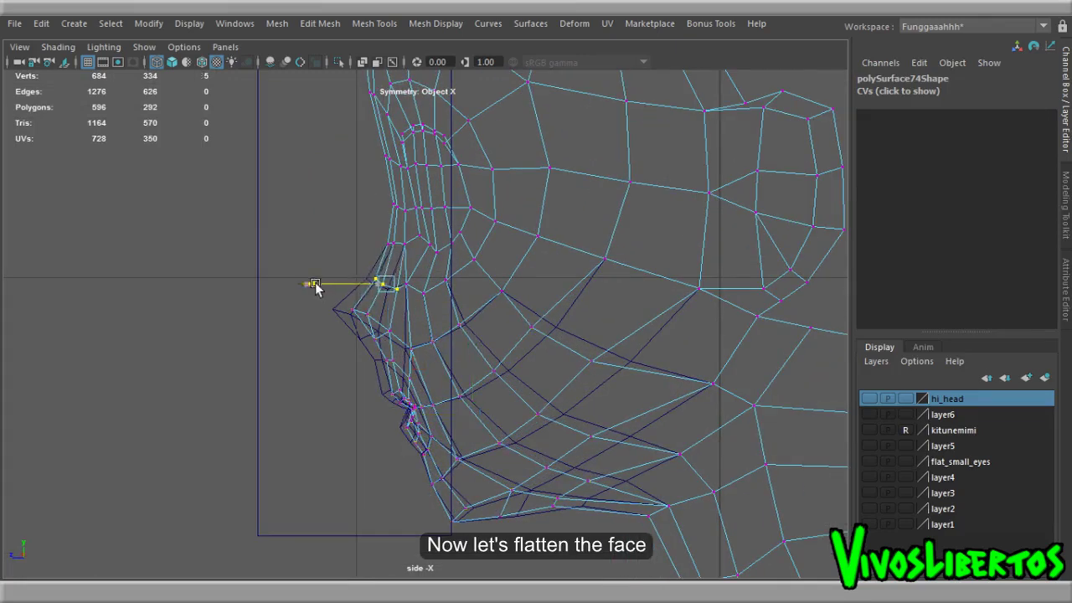
# Step: Return to smooth shading and object mode, then select the blue block
pyautogui.press('F8')
pyautogui.click(381, 412)
pyautogui.press('5')
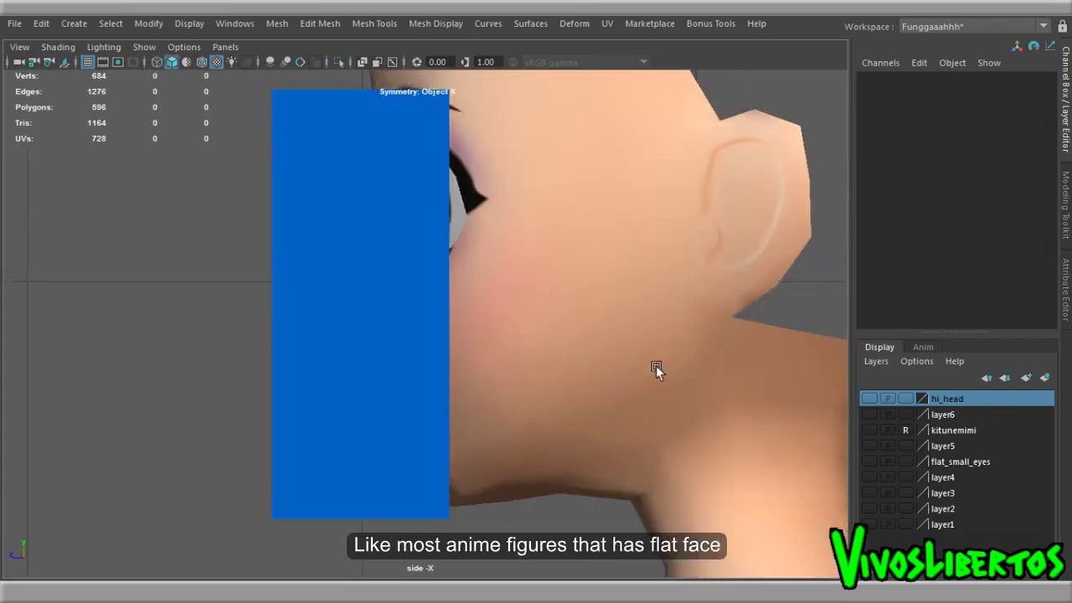
pyautogui.click(437, 343)
# Step: Move the blue block far to the side and orbit to view both heads from the front
pyautogui.moveTo(437, 343); pyautogui.dragTo(434, 361, button='middle')
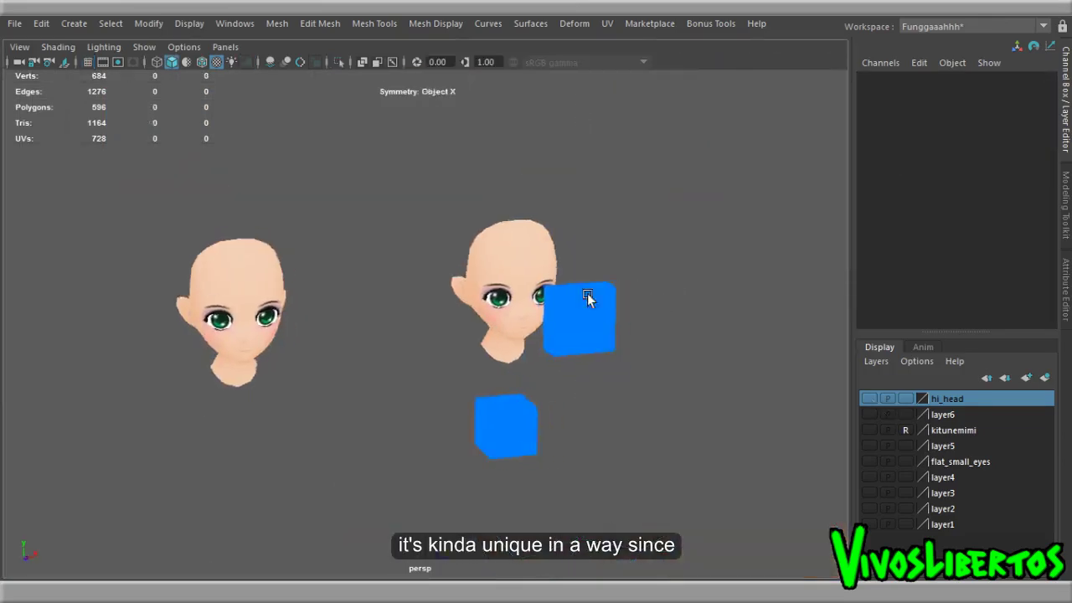
pyautogui.moveTo(584, 307); pyautogui.dragTo(153, 330)
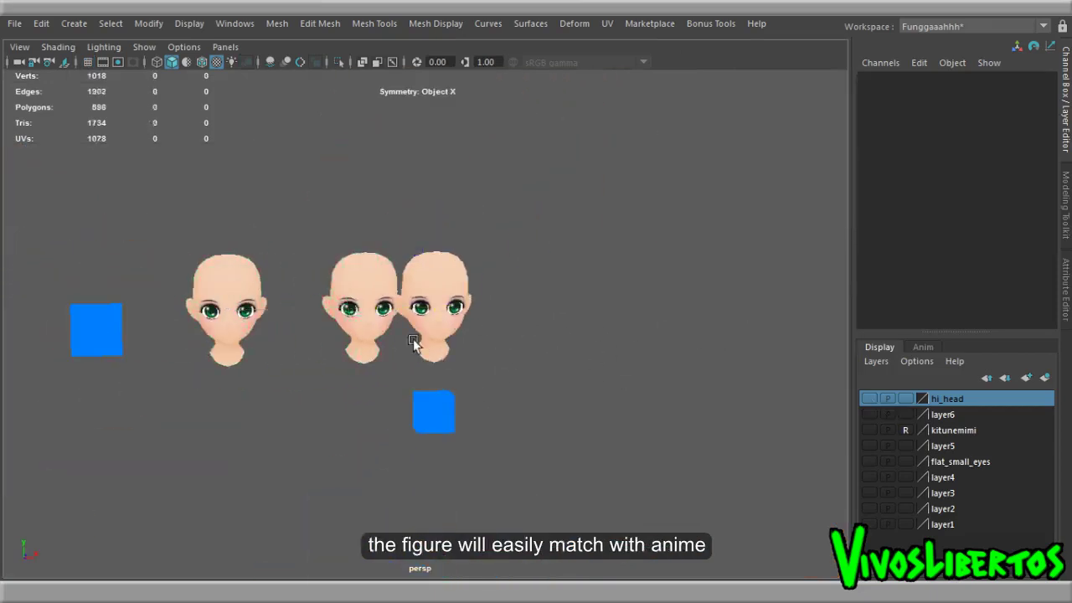
pyautogui.moveTo(555, 300)
pyautogui.keyDown('alt'); pyautogui.mouseDown()
pyautogui.moveTo(581, 304)
pyautogui.moveTo(259, 304)
pyautogui.moveTo(472, 307)
pyautogui.moveTo(443, 304)
pyautogui.moveTo(433, 407)
pyautogui.moveTo(529, 347)
pyautogui.moveTo(510, 330)
pyautogui.moveTo(490, 333)
pyautogui.mouseUp(); pyautogui.keyUp('alt')
pyautogui.click(502, 342)
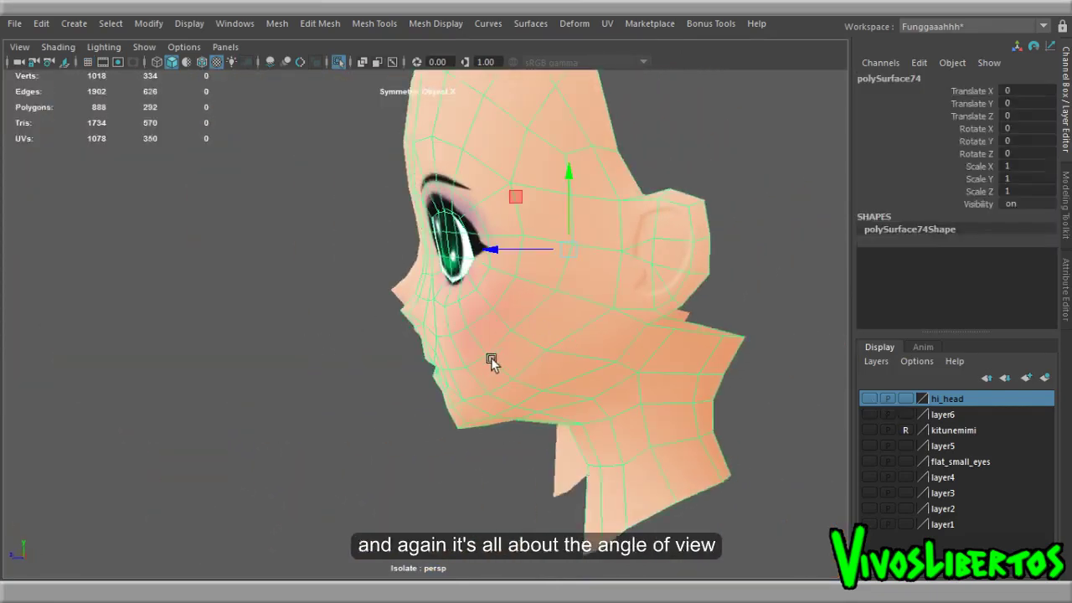
pyautogui.click(394, 411)
pyautogui.moveTo(393, 410)
pyautogui.keyDown('alt'); pyautogui.mouseDown()
pyautogui.moveTo(505, 372)
pyautogui.moveTo(591, 367)
pyautogui.moveTo(591, 345)
pyautogui.moveTo(630, 341)
pyautogui.mouseUp(); pyautogui.keyUp('alt')
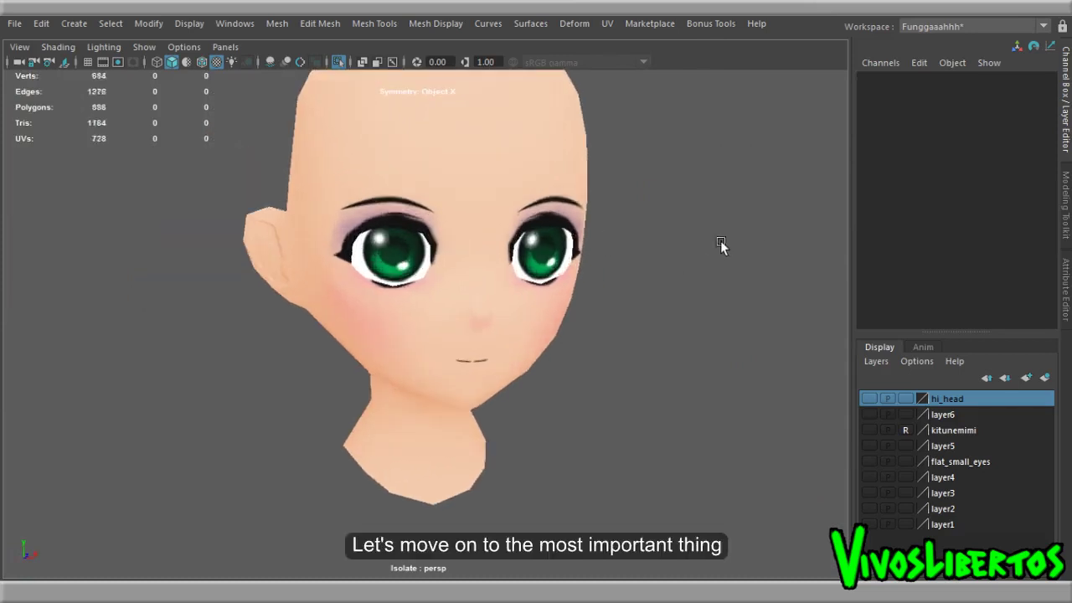
pyautogui.moveTo(720, 246)
pyautogui.keyDown('alt'); pyautogui.mouseDown()
pyautogui.moveTo(732, 283)
pyautogui.moveTo(758, 279)
pyautogui.moveTo(520, 284)
pyautogui.moveTo(629, 350)
pyautogui.moveTo(661, 327)
pyautogui.mouseUp(); pyautogui.keyUp('alt')
pyautogui.scroll(-5, 668, 286)
pyautogui.scroll(4, 686, 278)
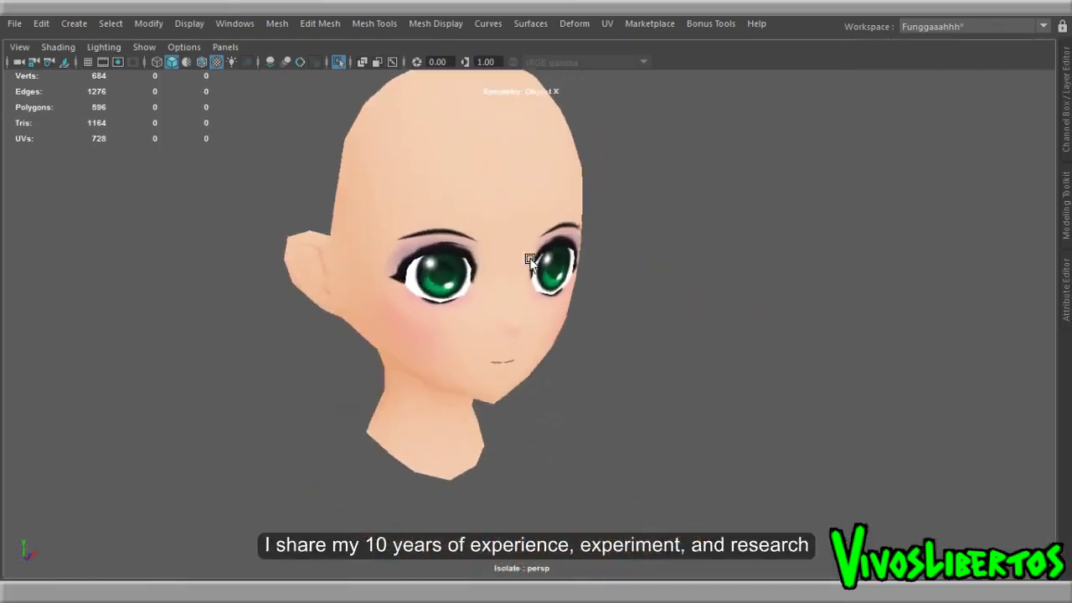
pyautogui.scroll(4, 660, 292)
pyautogui.click(600, 307)
pyautogui.keyDown('alt'); pyautogui.moveTo(600, 307); pyautogui.dragTo(659, 256); pyautogui.keyUp('alt')
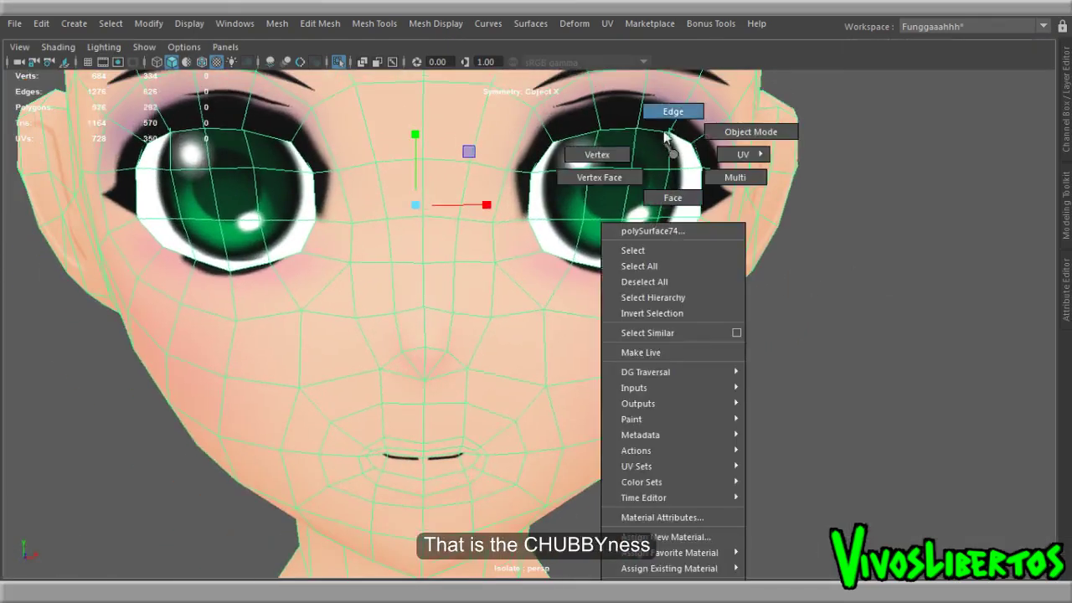
pyautogui.moveTo(673, 153); pyautogui.dragTo(598, 154, button='right')
pyautogui.click(672, 359)
pyautogui.moveTo(673, 360)
pyautogui.keyDown('alt'); pyautogui.mouseDown()
pyautogui.moveTo(794, 350)
pyautogui.moveTo(698, 277)
pyautogui.mouseUp(); pyautogui.keyUp('alt')
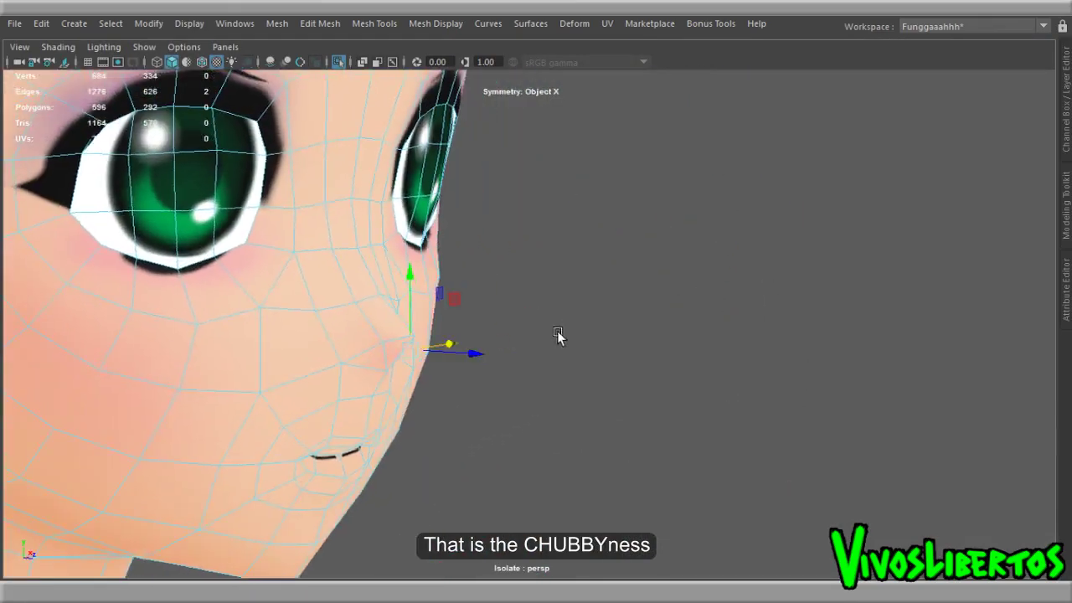
pyautogui.moveTo(489, 360)
pyautogui.keyDown('alt'); pyautogui.mouseDown()
pyautogui.moveTo(414, 311)
pyautogui.moveTo(548, 371)
pyautogui.moveTo(421, 302)
pyautogui.moveTo(514, 270)
pyautogui.moveTo(517, 337)
pyautogui.mouseUp(); pyautogui.keyUp('alt')
pyautogui.moveTo(483, 381)
pyautogui.keyDown('alt'); pyautogui.mouseDown()
pyautogui.moveTo(630, 366)
pyautogui.moveTo(722, 338)
pyautogui.mouseUp(); pyautogui.keyUp('alt')
pyautogui.click(658, 323)
pyautogui.moveTo(658, 323)
pyautogui.keyDown('alt'); pyautogui.mouseDown(button='right')
pyautogui.moveTo(548, 309)
pyautogui.moveTo(717, 329)
pyautogui.moveTo(626, 306)
pyautogui.mouseUp(button='right'); pyautogui.keyUp('alt')
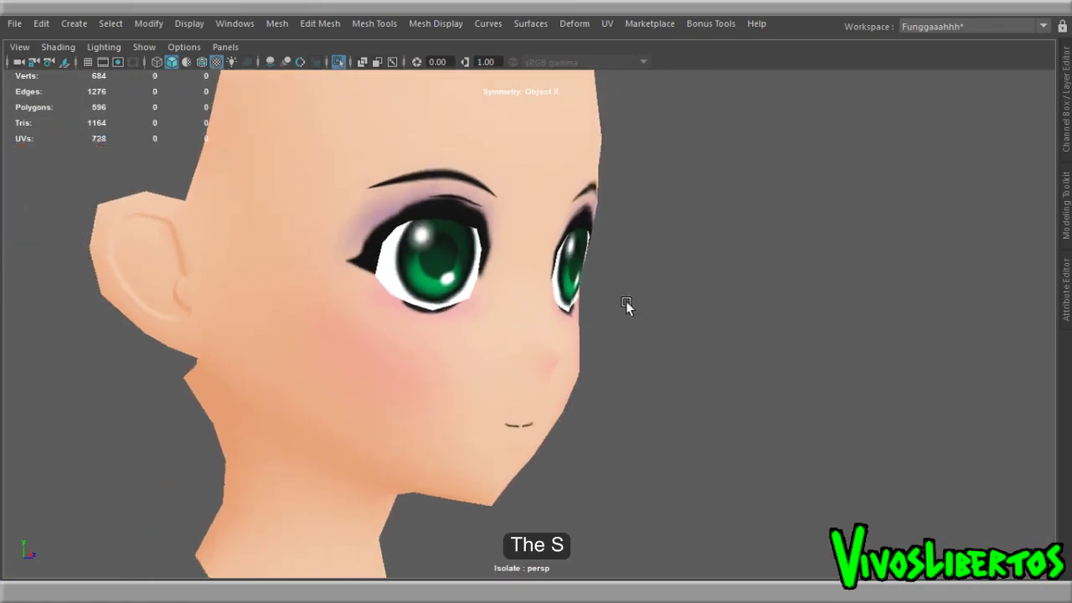
pyautogui.keyDown('alt'); pyautogui.moveTo(732, 300); pyautogui.dragTo(524, 307); pyautogui.keyUp('alt')
pyautogui.moveTo(370, 365)
pyautogui.keyDown('alt'); pyautogui.mouseDown()
pyautogui.moveTo(646, 366)
pyautogui.moveTo(553, 357)
pyautogui.moveTo(567, 376)
pyautogui.moveTo(715, 372)
pyautogui.moveTo(732, 342)
pyautogui.mouseUp(); pyautogui.keyUp('alt')
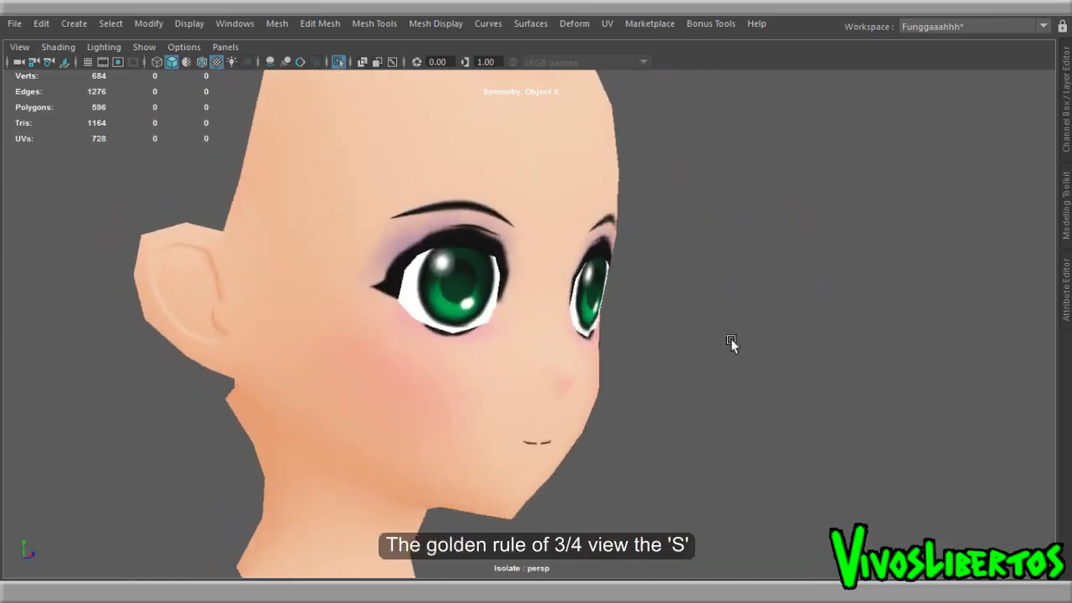
pyautogui.click(596, 368)
# Step: Select the vertices around the nose, mouth and chin and push them back slightly
pyautogui.scroll(-5, 695, 383)
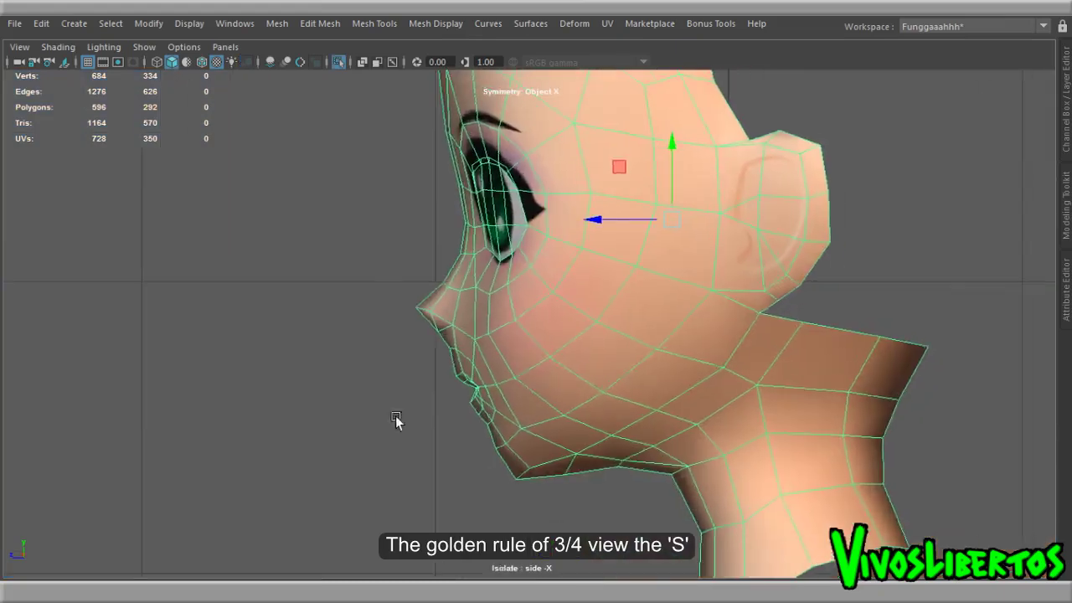
pyautogui.click(396, 415)
pyautogui.scroll(-2, 582, 327)
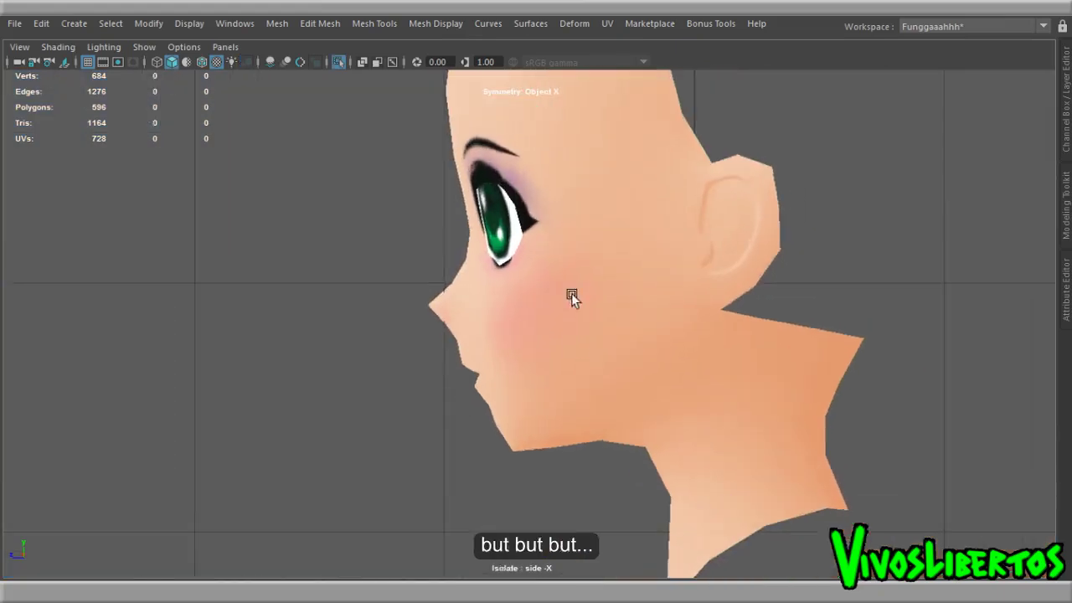
pyautogui.moveTo(593, 154); pyautogui.dragTo(440, 303, button='right')
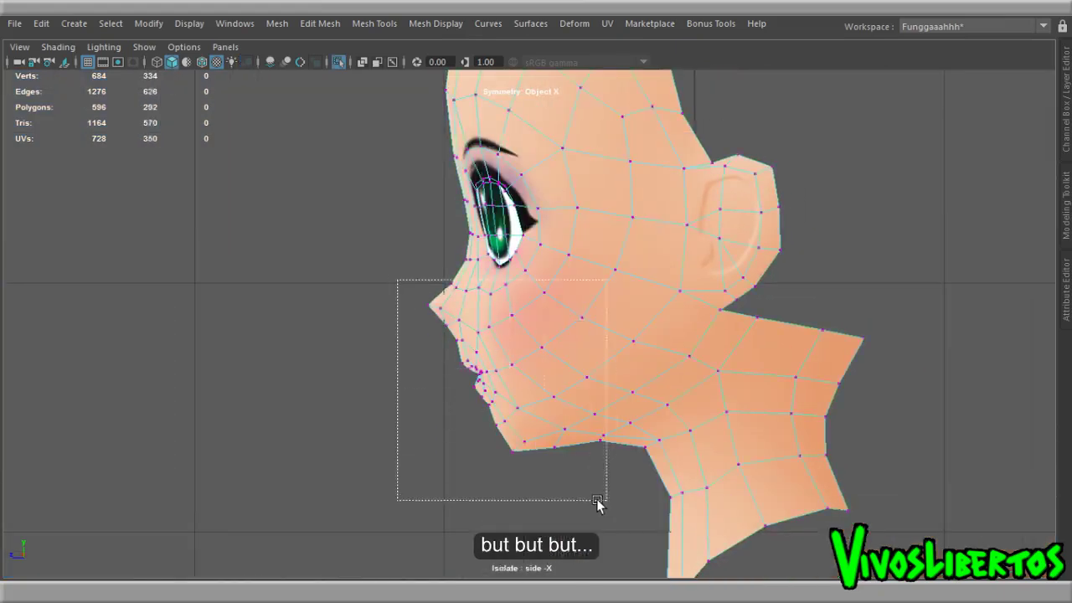
pyautogui.moveTo(444, 366); pyautogui.dragTo(454, 365)
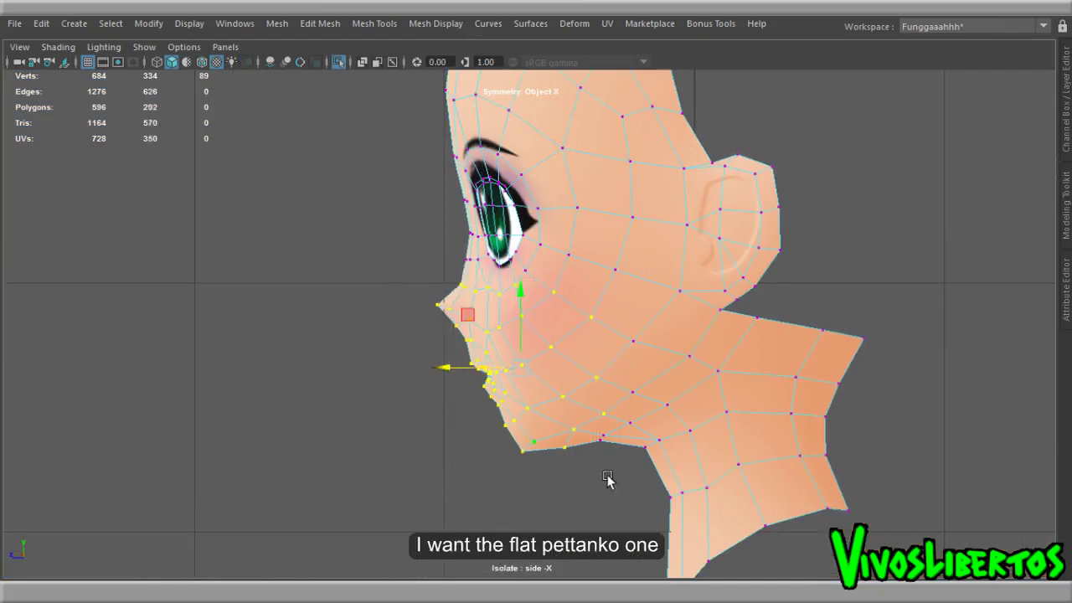
pyautogui.scroll(1, 521, 427)
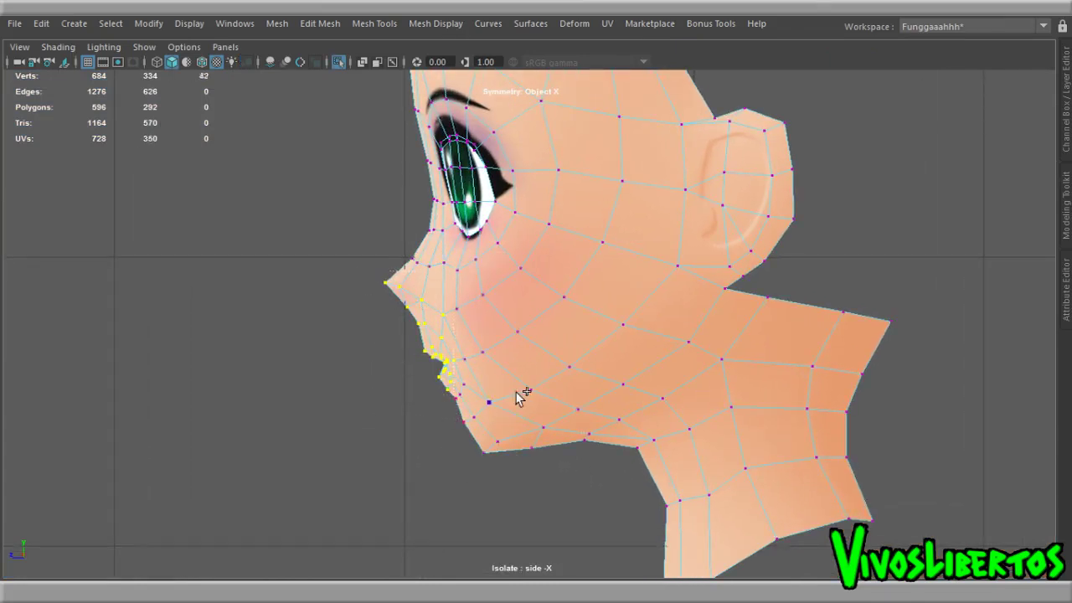
# Step: Orbit around the head in the perspective view to inspect the new profile
pyautogui.keyDown('alt'); pyautogui.moveTo(483, 467); pyautogui.dragTo(548, 432); pyautogui.keyUp('alt')
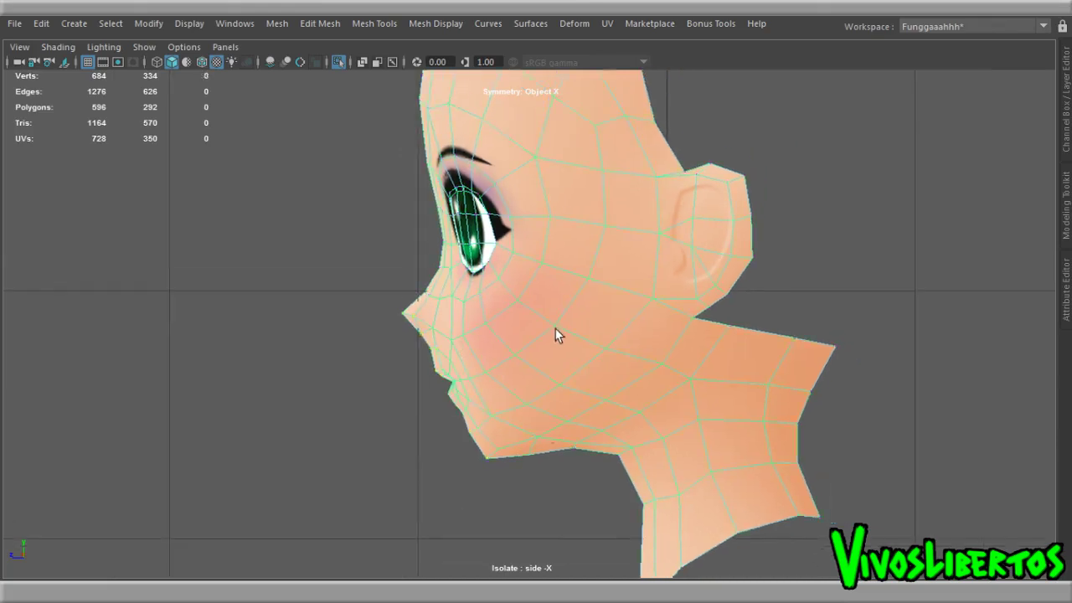
pyautogui.press('space')
pyautogui.moveTo(720, 220); pyautogui.dragTo(696, 297)
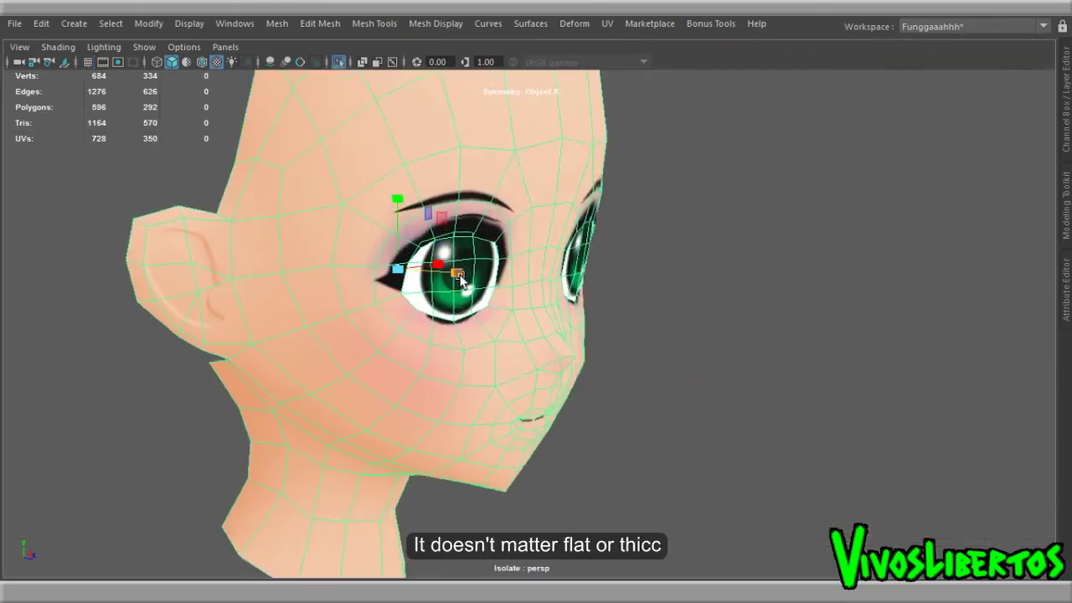
pyautogui.keyDown('alt'); pyautogui.moveTo(458, 279); pyautogui.dragTo(444, 285); pyautogui.keyUp('alt')
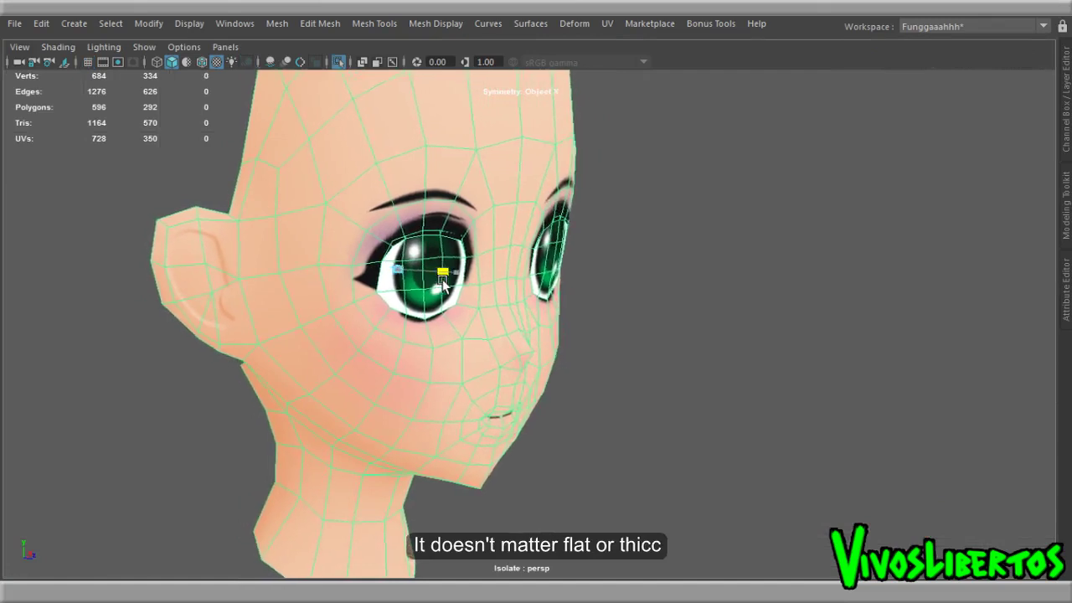
pyautogui.click(697, 348)
pyautogui.moveTo(715, 358)
pyautogui.keyDown('alt'); pyautogui.mouseDown()
pyautogui.moveTo(760, 359)
pyautogui.moveTo(704, 363)
pyautogui.moveTo(769, 366)
pyautogui.moveTo(732, 333)
pyautogui.moveTo(399, 327)
pyautogui.moveTo(670, 338)
pyautogui.moveTo(667, 387)
pyautogui.moveTo(584, 394)
pyautogui.moveTo(768, 397)
pyautogui.moveTo(562, 377)
pyautogui.moveTo(736, 397)
pyautogui.moveTo(744, 378)
pyautogui.moveTo(534, 321)
pyautogui.moveTo(686, 377)
pyautogui.moveTo(741, 369)
pyautogui.moveTo(484, 367)
pyautogui.moveTo(482, 380)
pyautogui.moveTo(530, 382)
pyautogui.mouseUp(); pyautogui.keyUp('alt')
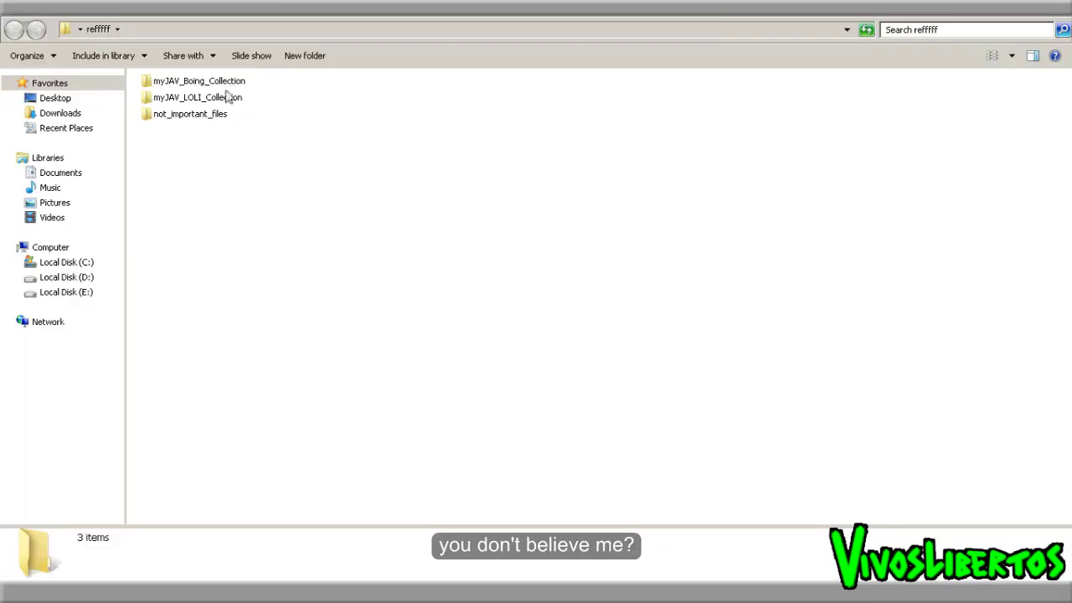
# Step: Open 10135451a20.jpg from not_important_files\3d in XnView and zoom in
pyautogui.doubleClick(218, 118)
pyautogui.doubleClick(164, 118)
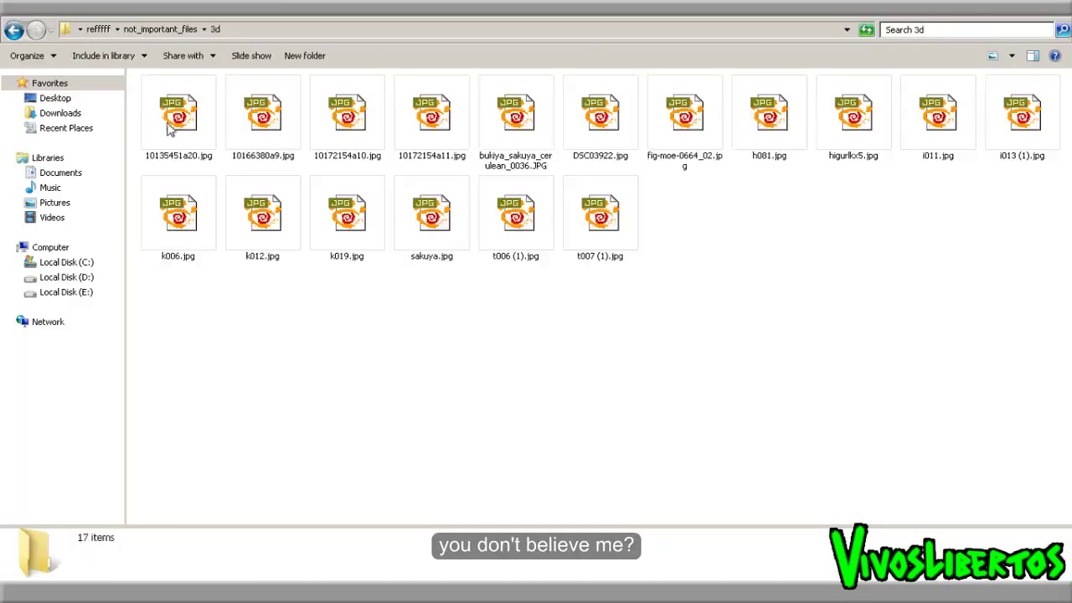
pyautogui.doubleClick(167, 109)
pyautogui.scroll(2, 509, 286)
pyautogui.moveTo(649, 339); pyautogui.dragTo(745, 423)
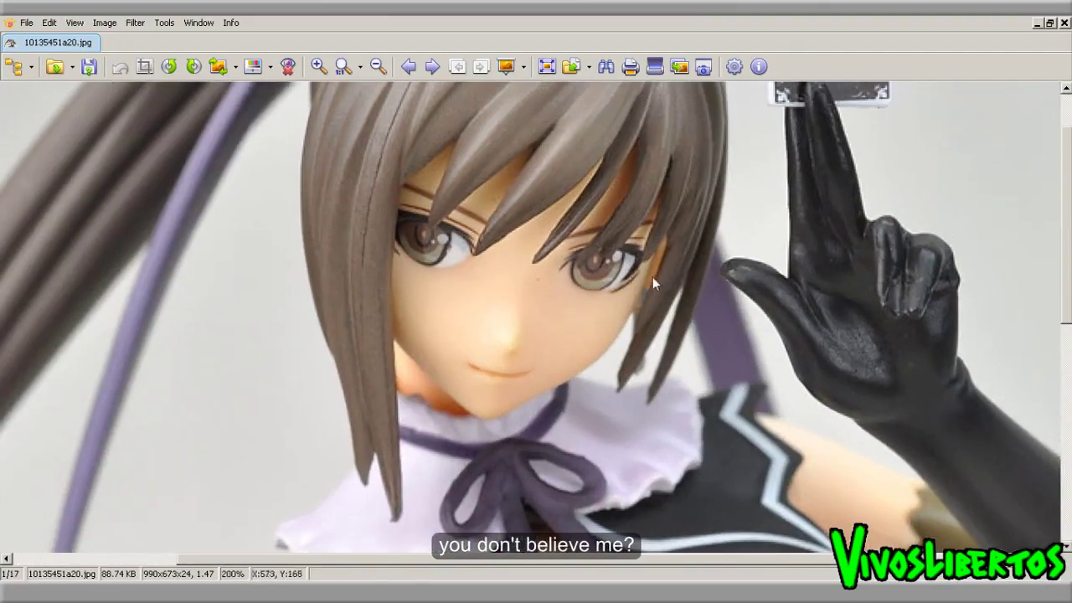
# Step: Browse the first few figure reference photos in XnView, zooming in on each
pyautogui.press('space')
pyautogui.scroll(1, 632, 302)
pyautogui.press('Up')
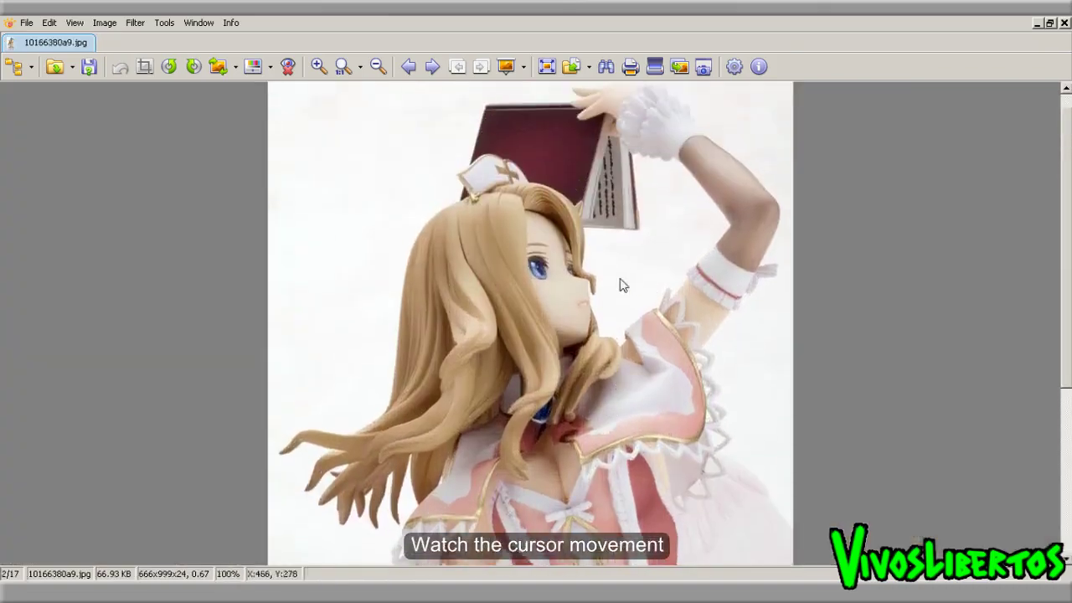
pyautogui.press('space')
pyautogui.press('space')
pyautogui.scroll(2, 584, 291)
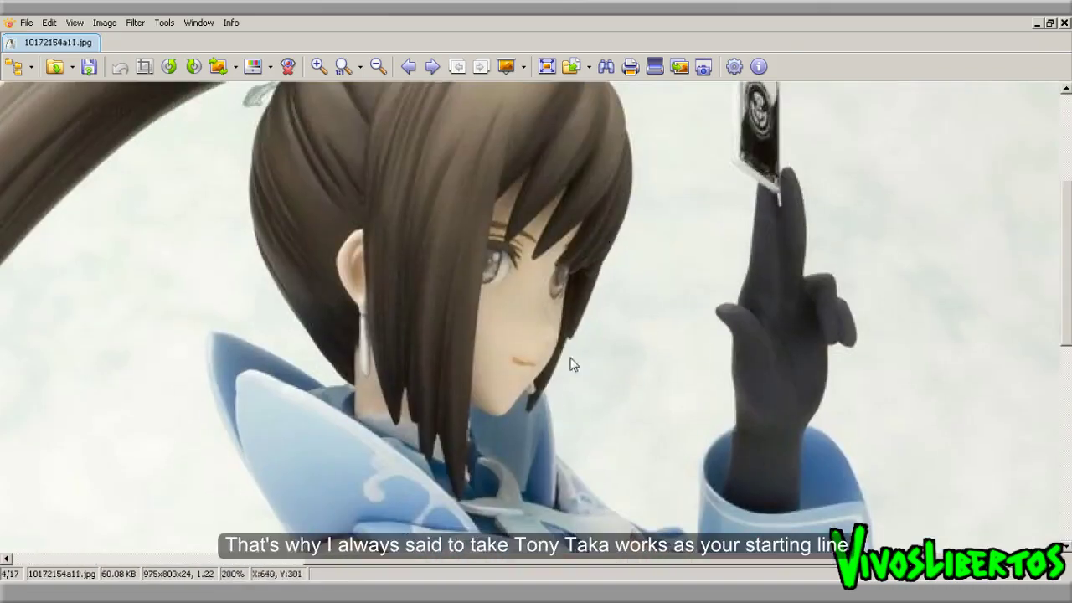
pyautogui.press('space')
# Step: View DSC03922.jpg and h081.jpg enlarged, panning across the figures' faces
pyautogui.press('space')
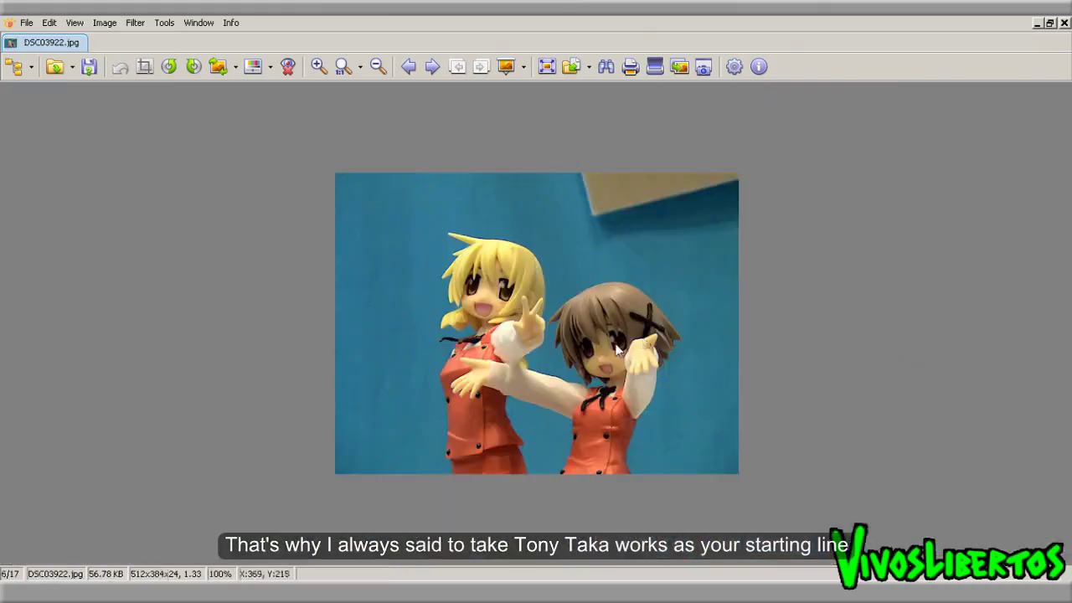
pyautogui.scroll(2, 335, 278)
pyautogui.press('space')
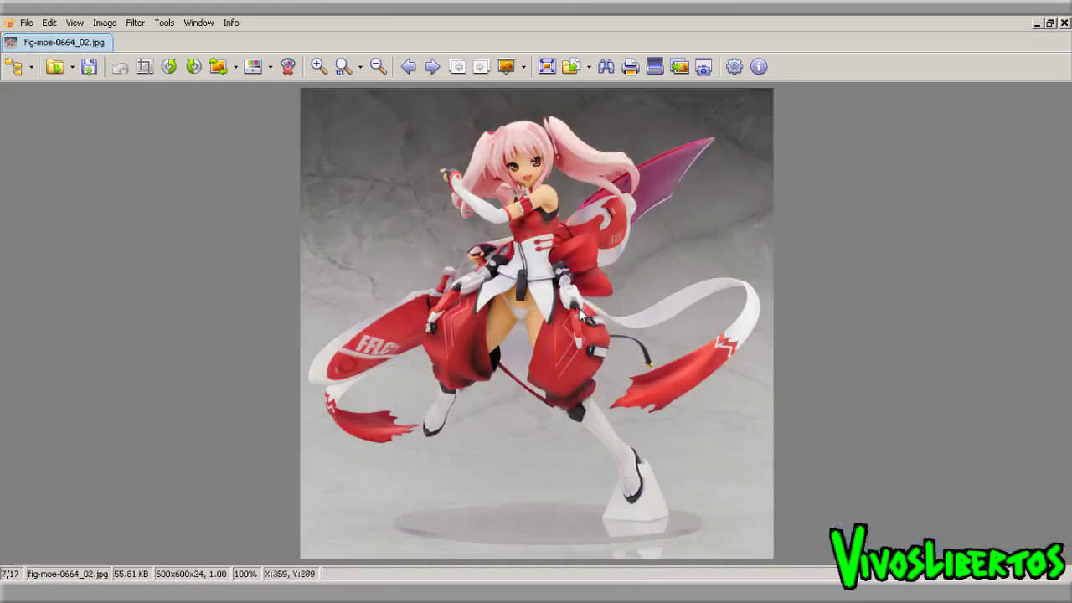
pyautogui.scroll(2, 562, 282)
pyautogui.press('space')
pyautogui.scroll(2, 562, 281)
pyautogui.moveTo(563, 280); pyautogui.dragTo(503, 314)
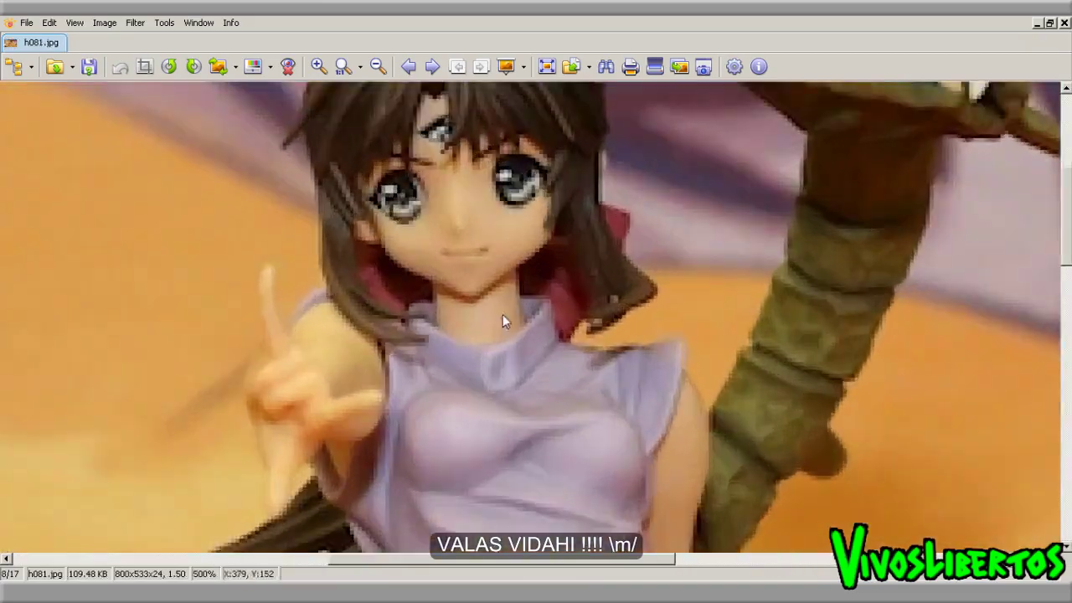
pyautogui.scroll(2, 401, 300)
pyautogui.press('space')
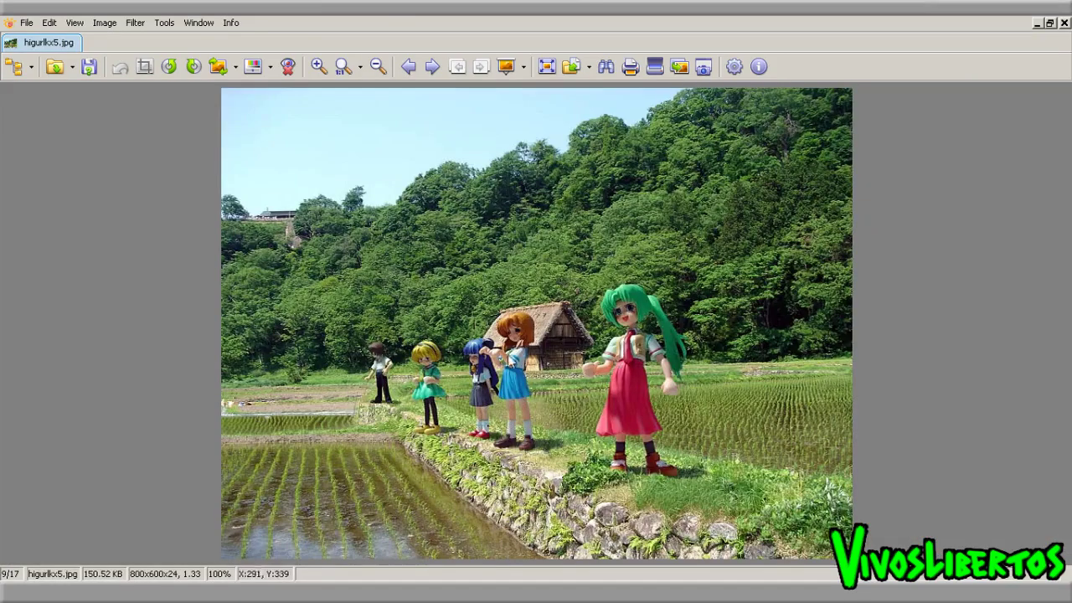
pyautogui.scroll(2, 618, 359)
pyautogui.scroll(1, 503, 351)
pyautogui.moveTo(351, 328); pyautogui.dragTo(316, 350)
pyautogui.scroll(-2, 419, 369)
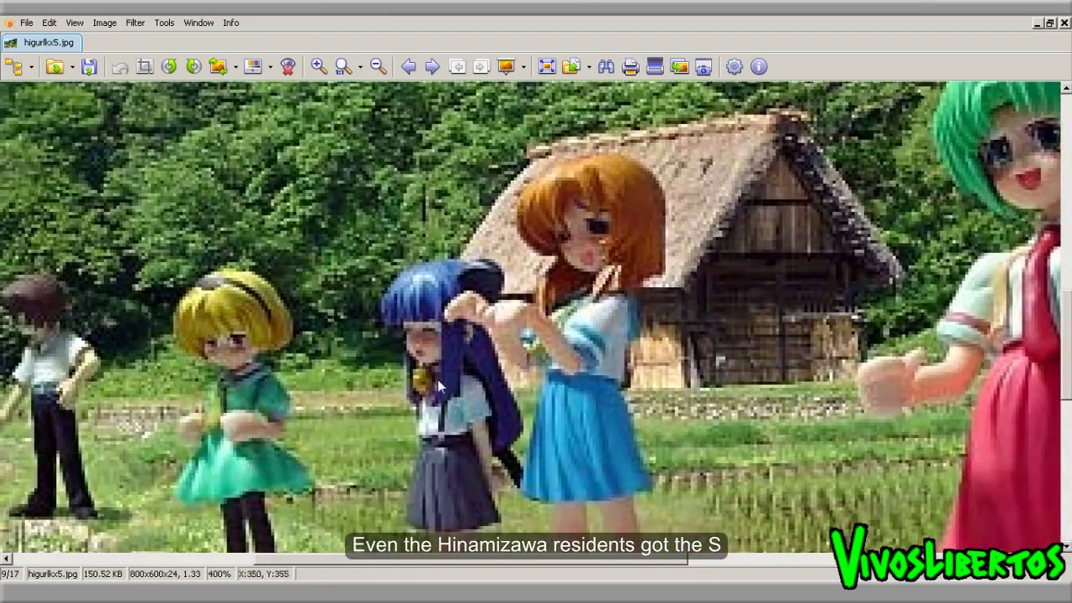
# Step: Continue through i013 (1).jpg, k006.jpg, k012.jpg and sakuya.jpg to the last photo
pyautogui.press('space')
pyautogui.press('space')
pyautogui.scroll(1, 595, 355)
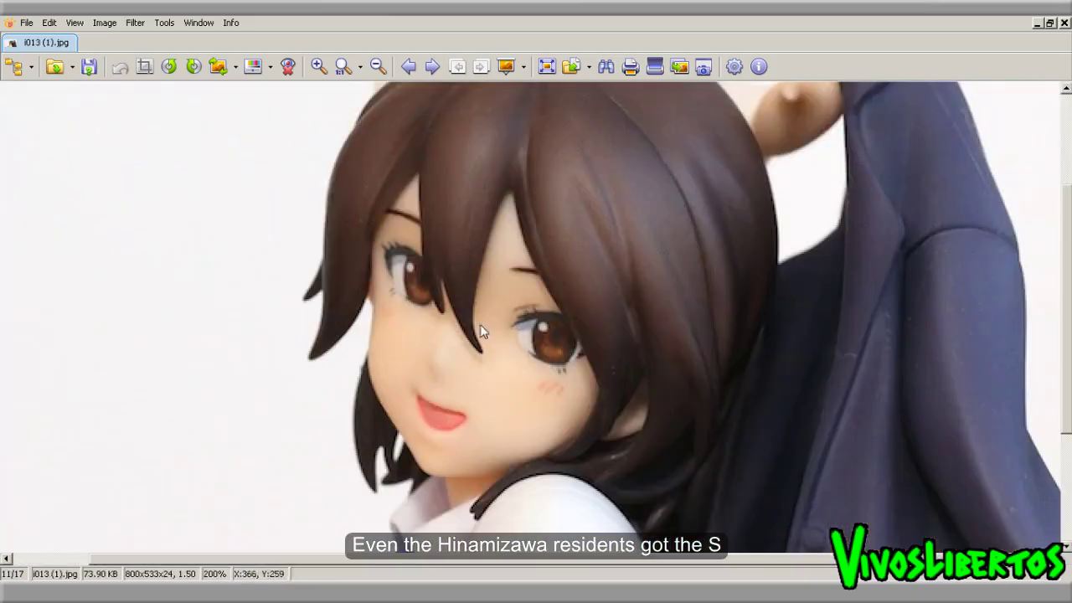
pyautogui.press('space')
pyautogui.scroll(1, 587, 318)
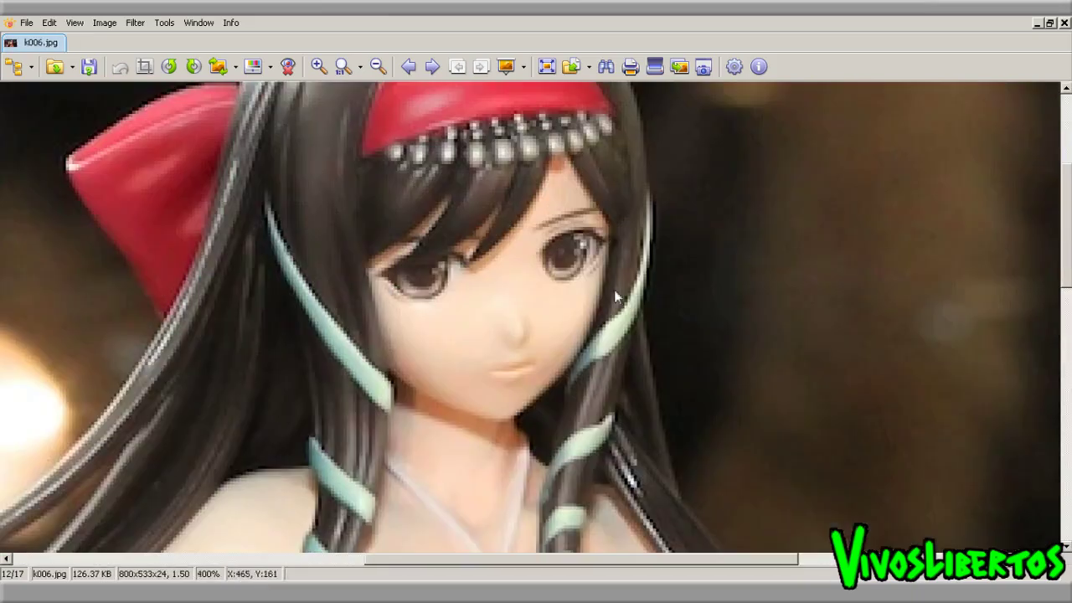
pyautogui.press('space')
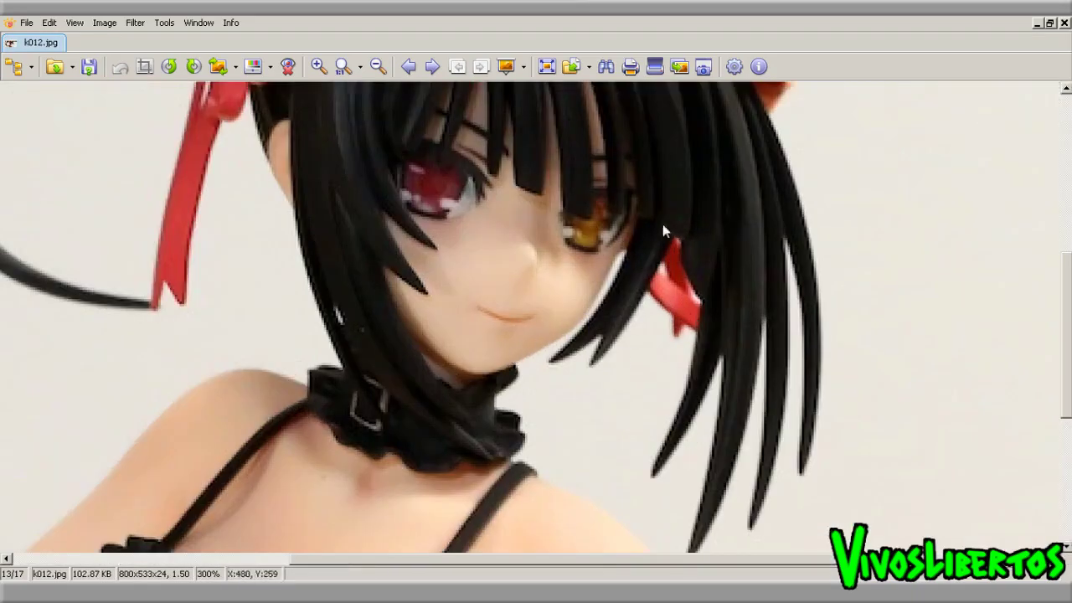
pyautogui.press('space')
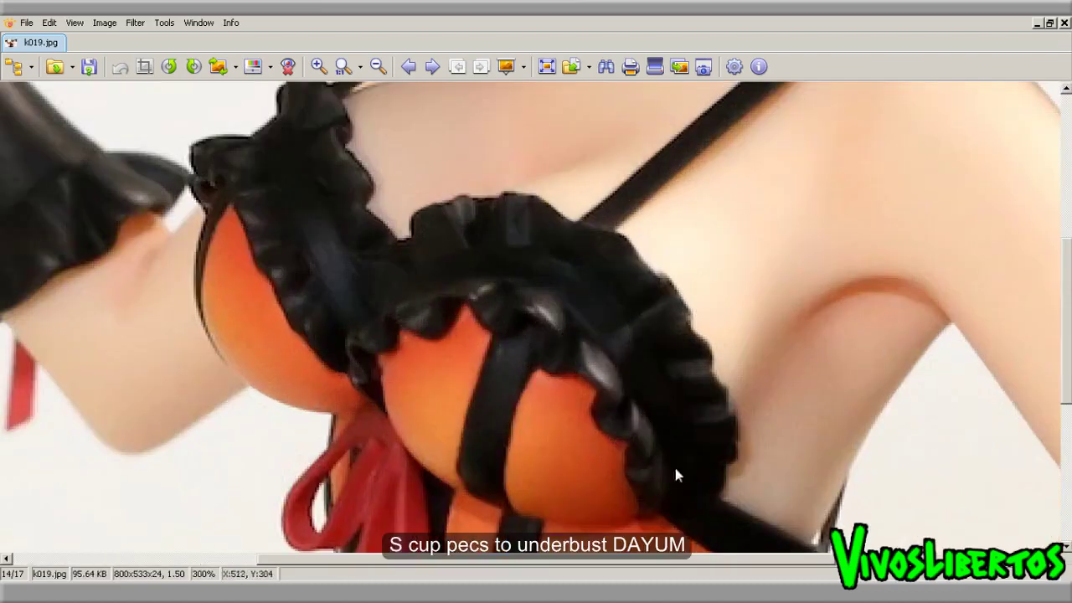
pyautogui.scroll(-1, 667, 368)
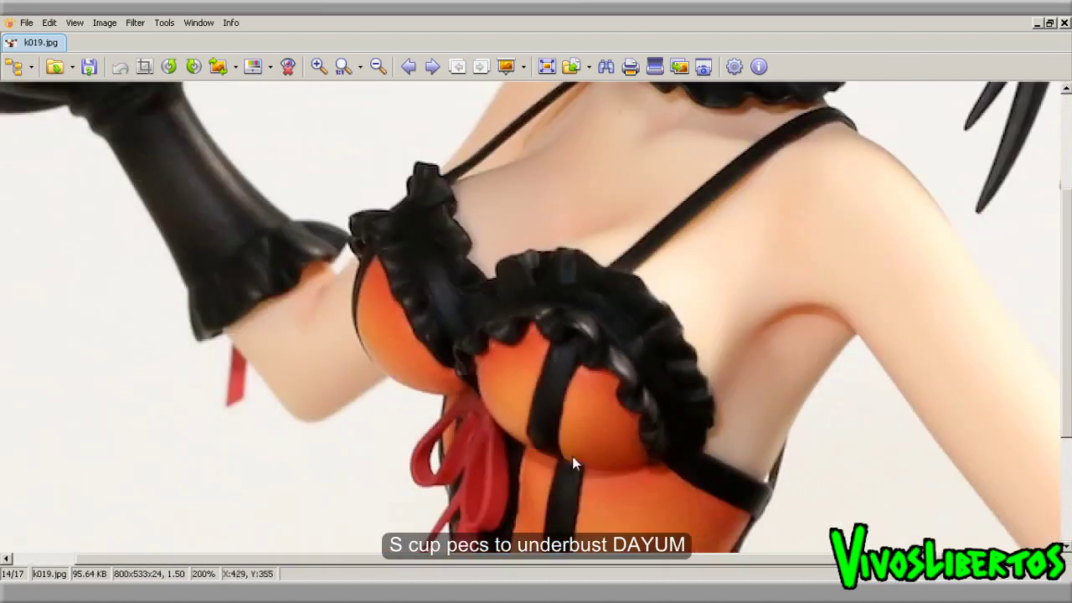
pyautogui.press('space')
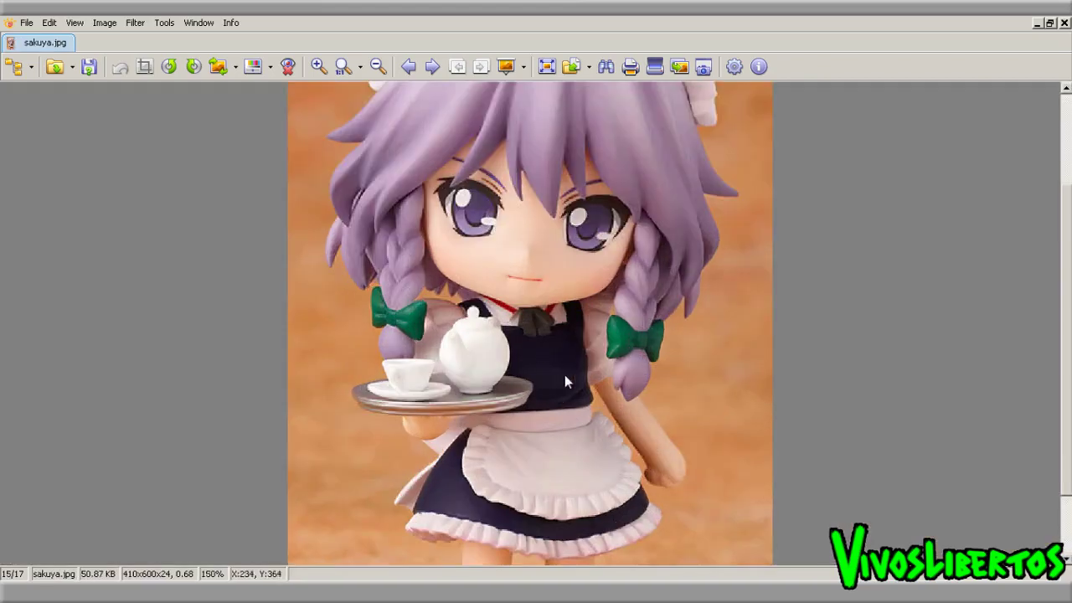
pyautogui.press('space')
pyautogui.scroll(1, 606, 406)
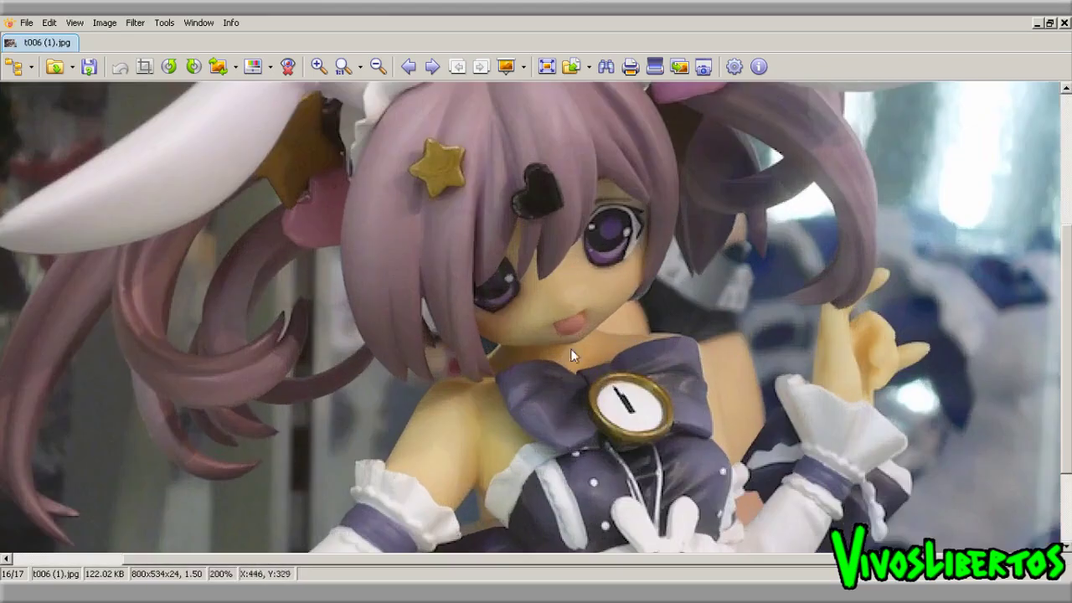
pyautogui.press('space')
pyautogui.scroll(1, 514, 343)
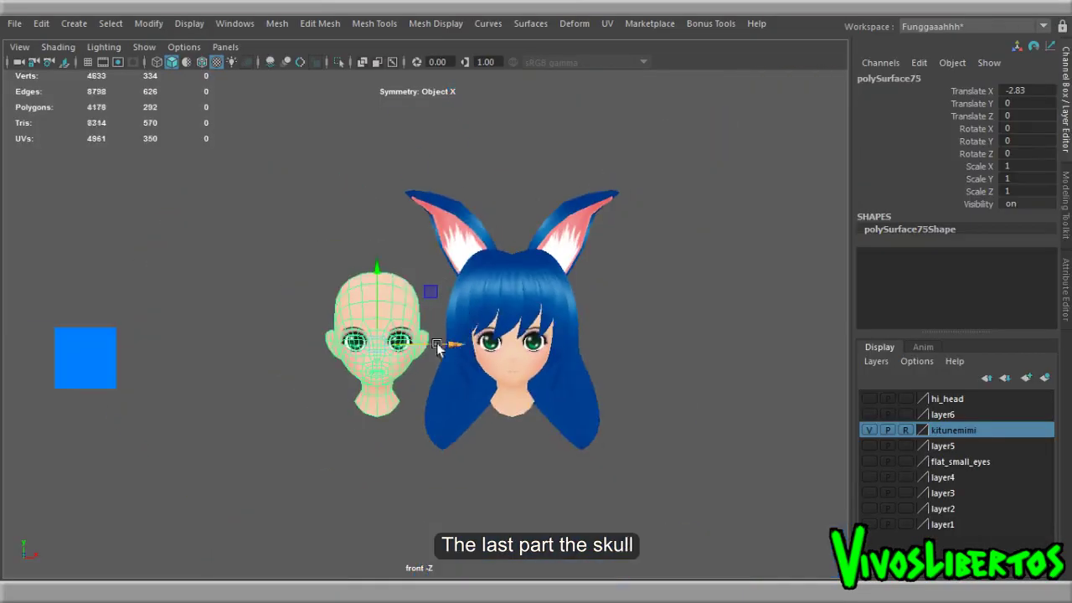
# Step: Switch the bald head to vertex mode and marquee-select the upper skull vertices
pyautogui.click(276, 352)
pyautogui.scroll(5, 275, 352)
pyautogui.moveTo(310, 159); pyautogui.dragTo(243, 156, button='right')
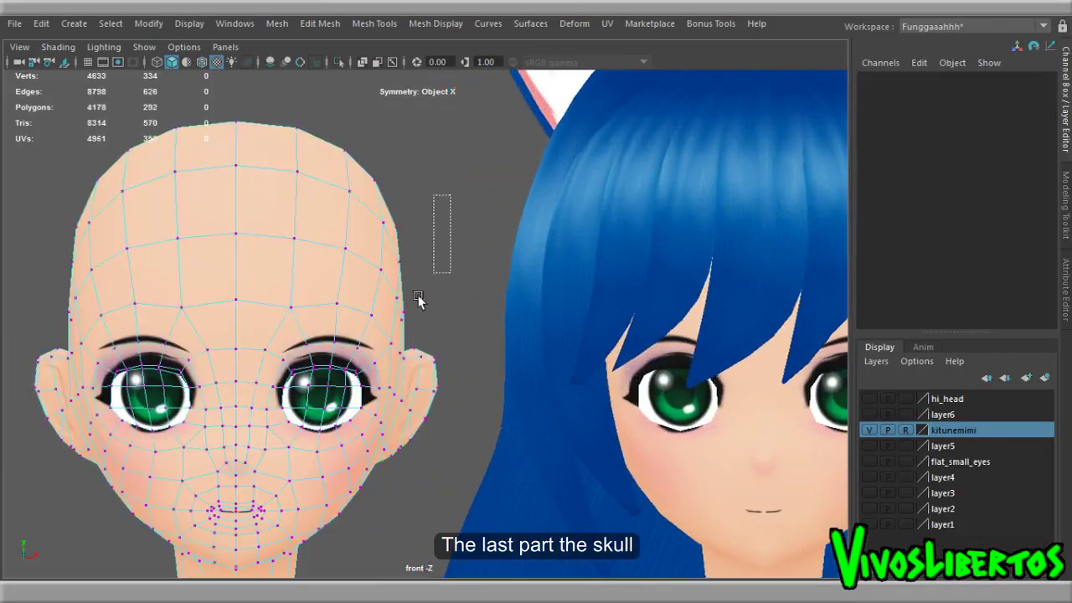
pyautogui.keyDown('alt'); pyautogui.moveTo(474, 279); pyautogui.dragTo(594, 240, button='middle'); pyautogui.keyUp('alt')
pyautogui.moveTo(548, 98); pyautogui.dragTo(166, 284)
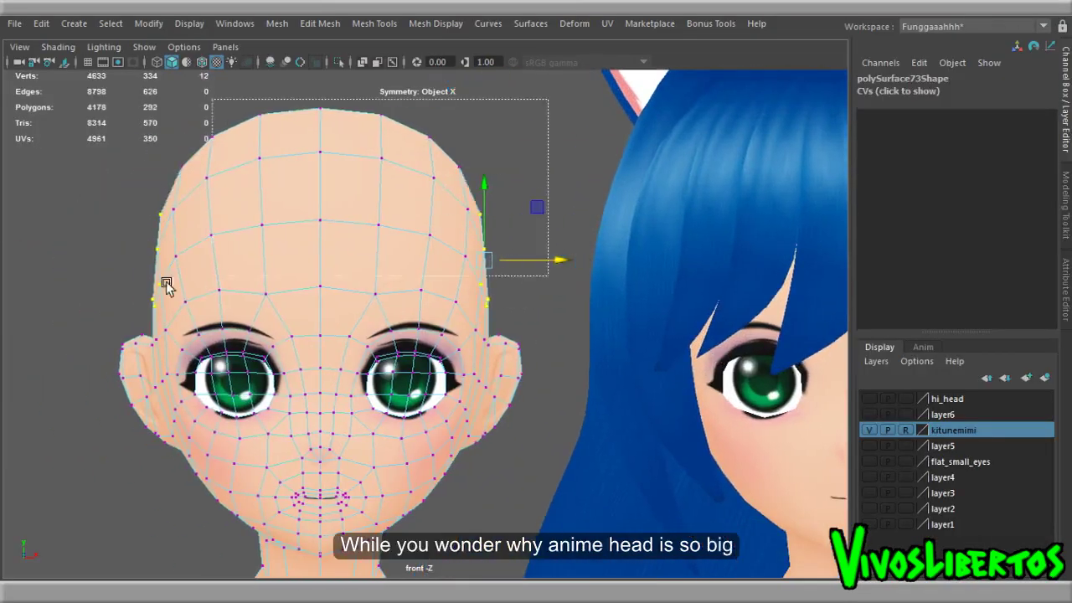
# Step: Scale the upper skull vertices larger and wider, then raise them higher
pyautogui.press('r')
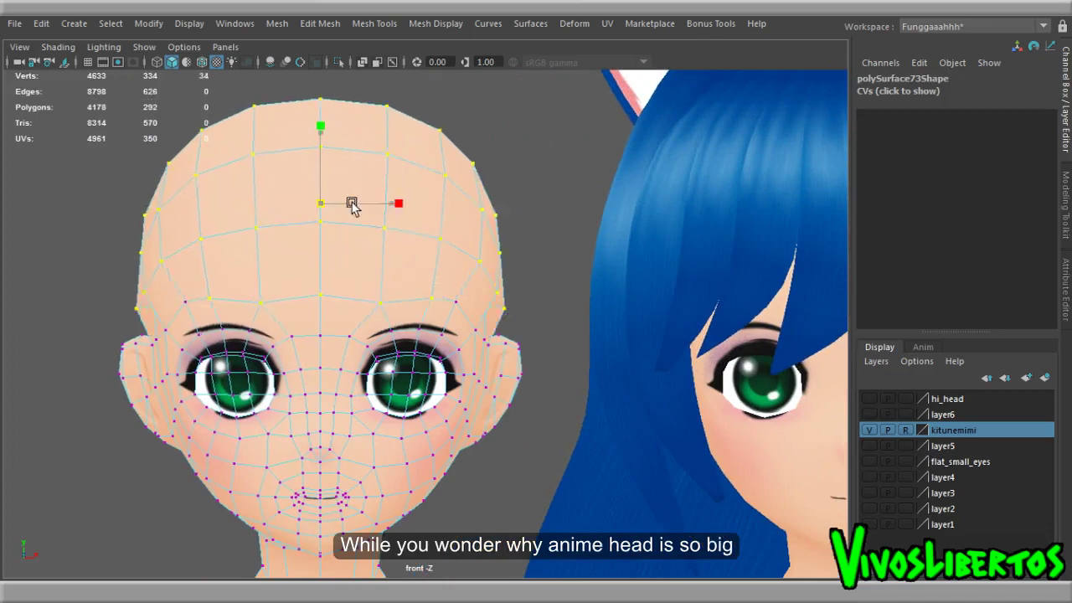
pyautogui.moveTo(352, 201); pyautogui.dragTo(399, 204)
pyautogui.moveTo(323, 126); pyautogui.dragTo(332, 102)
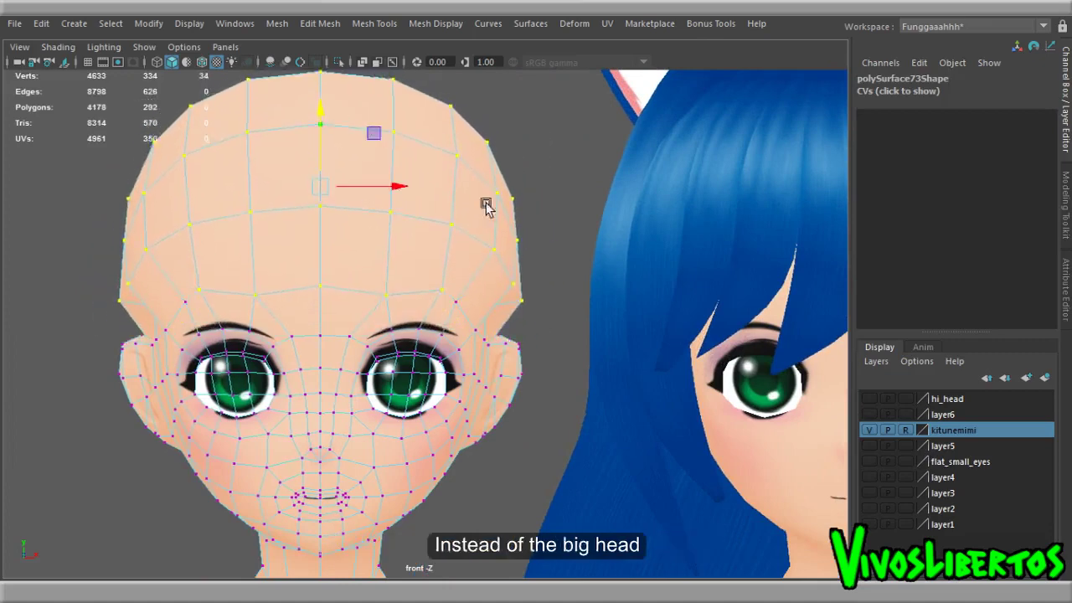
pyautogui.scroll(-3, 514, 299)
# Step: Return the bald head to object mode, reselect it and undo back to its vertices
pyautogui.press('F8')
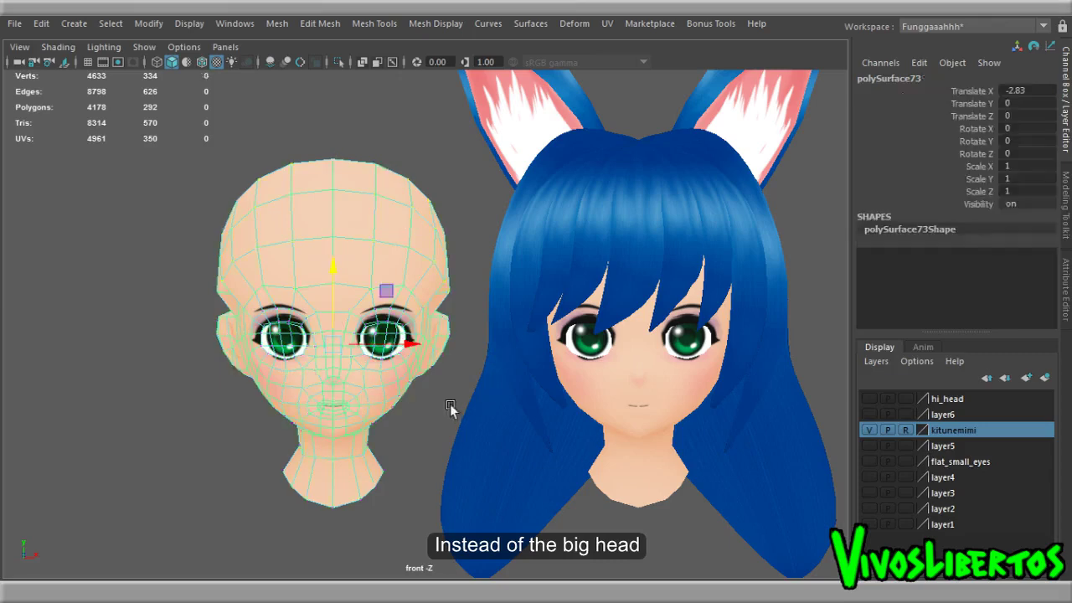
pyautogui.click(466, 404)
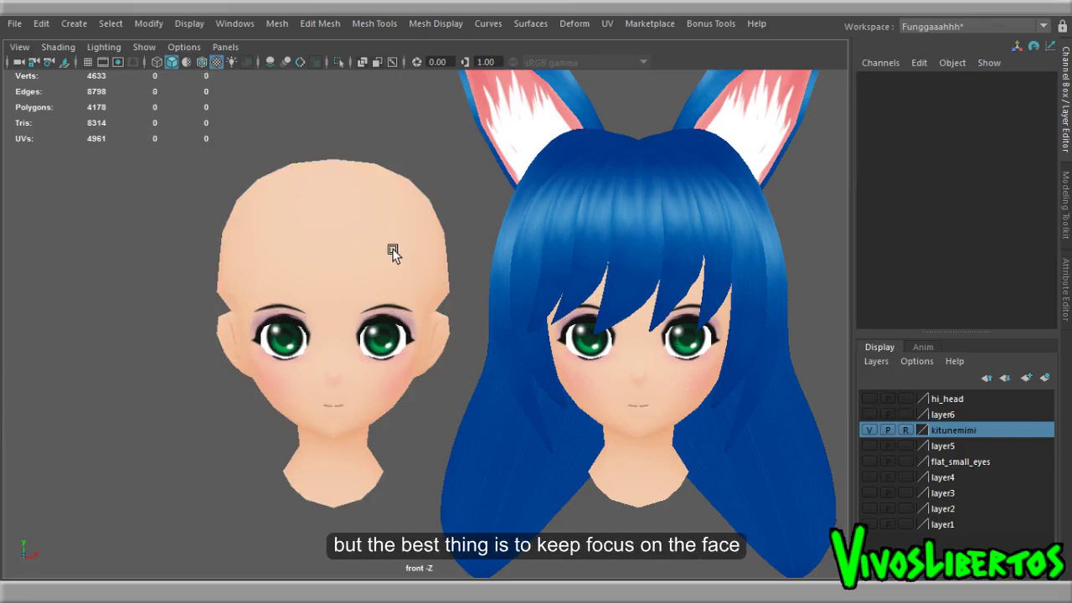
pyautogui.click(418, 261)
pyautogui.click(466, 186)
pyautogui.hotkey('ctrl', 'z')
pyautogui.hotkey('ctrl', 'z')
pyautogui.hotkey('ctrl', 'z')
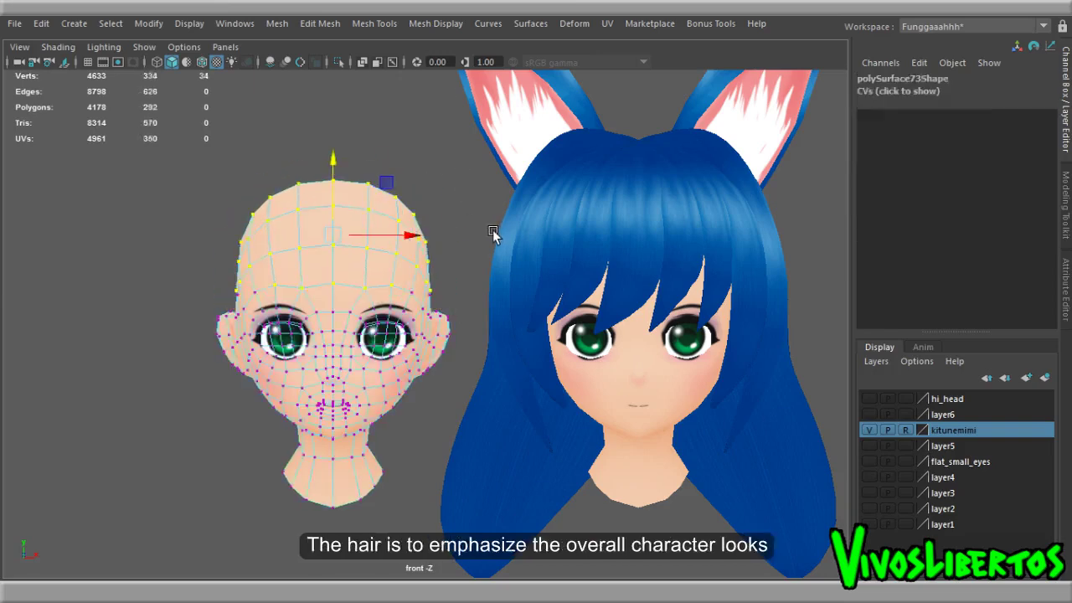
pyautogui.hotkey('ctrl', 'z')
pyautogui.hotkey('ctrl', 'z')
pyautogui.press('space')
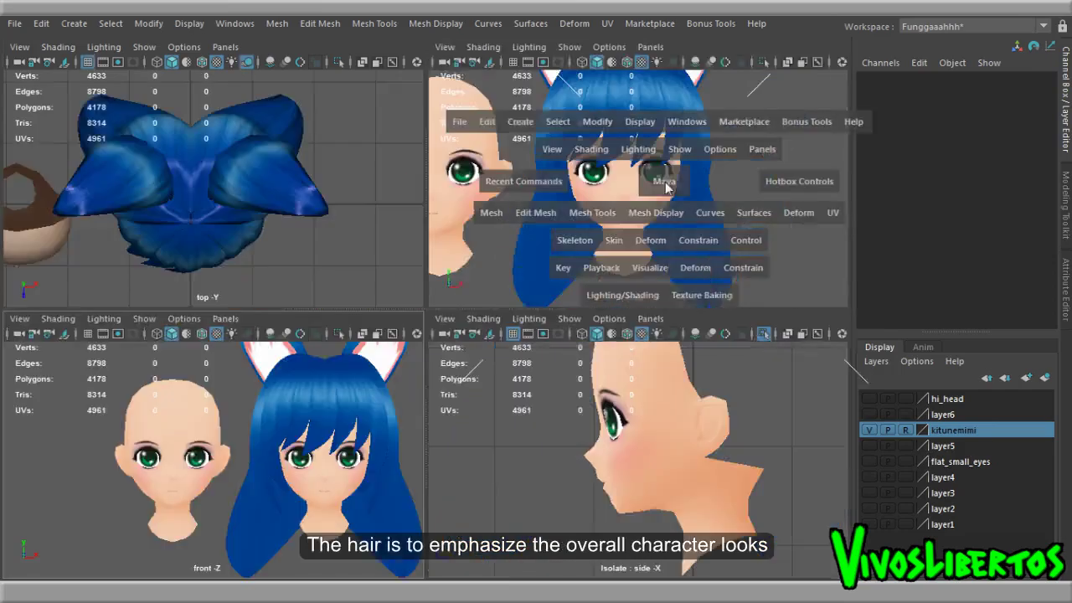
pyautogui.scroll(2, 318, 210)
pyautogui.moveTo(318, 210)
pyautogui.keyDown('alt'); pyautogui.mouseDown()
pyautogui.moveTo(486, 240)
pyautogui.moveTo(431, 240)
pyautogui.mouseUp(); pyautogui.keyUp('alt')
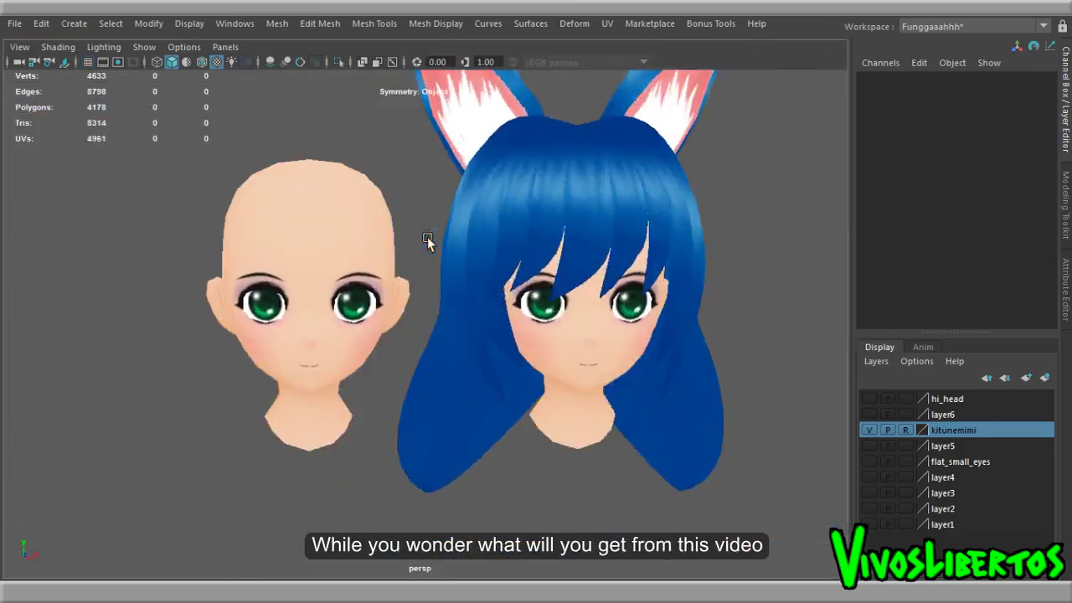
pyautogui.scroll(-3, 584, 255)
pyautogui.scroll(2, 711, 210)
pyautogui.click(687, 430)
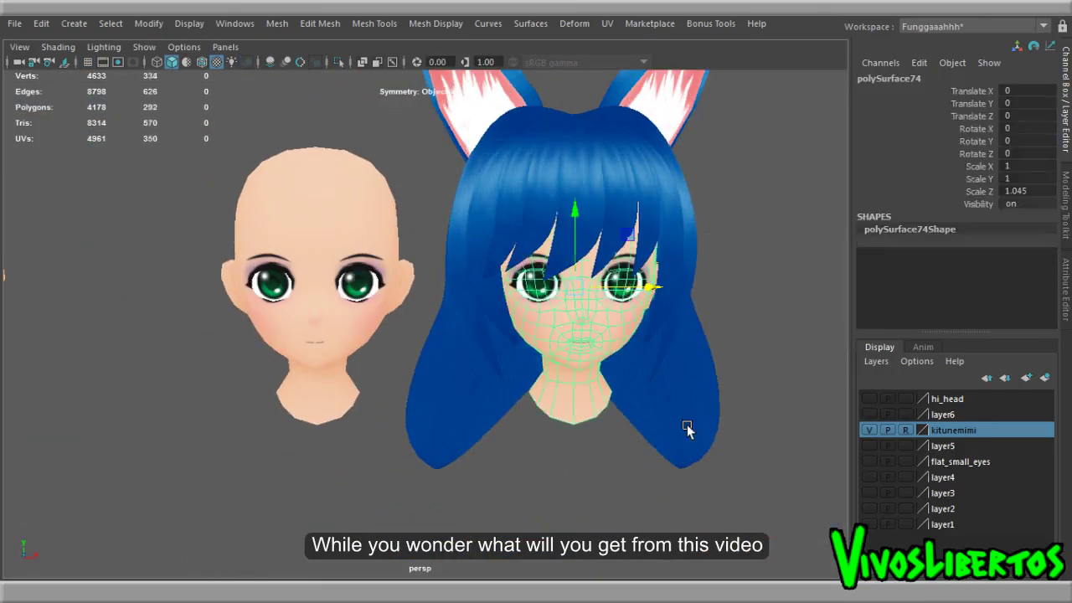
pyautogui.click(780, 340)
pyautogui.scroll(-1, 543, 329)
pyautogui.scroll(-2, 542, 329)
pyautogui.hotkey('ctrl', '1')
pyautogui.moveTo(435, 269)
pyautogui.keyDown('alt'); pyautogui.mouseDown()
pyautogui.moveTo(686, 316)
pyautogui.moveTo(646, 426)
pyautogui.moveTo(503, 395)
pyautogui.moveTo(457, 368)
pyautogui.moveTo(637, 360)
pyautogui.moveTo(766, 376)
pyautogui.moveTo(689, 445)
pyautogui.moveTo(627, 402)
pyautogui.moveTo(896, 388)
pyautogui.moveTo(781, 387)
pyautogui.moveTo(776, 347)
pyautogui.moveTo(707, 345)
pyautogui.moveTo(758, 375)
pyautogui.moveTo(687, 416)
pyautogui.moveTo(598, 366)
pyautogui.moveTo(699, 411)
pyautogui.moveTo(374, 385)
pyautogui.mouseUp(); pyautogui.keyUp('alt')
pyautogui.scroll(2, 697, 356)
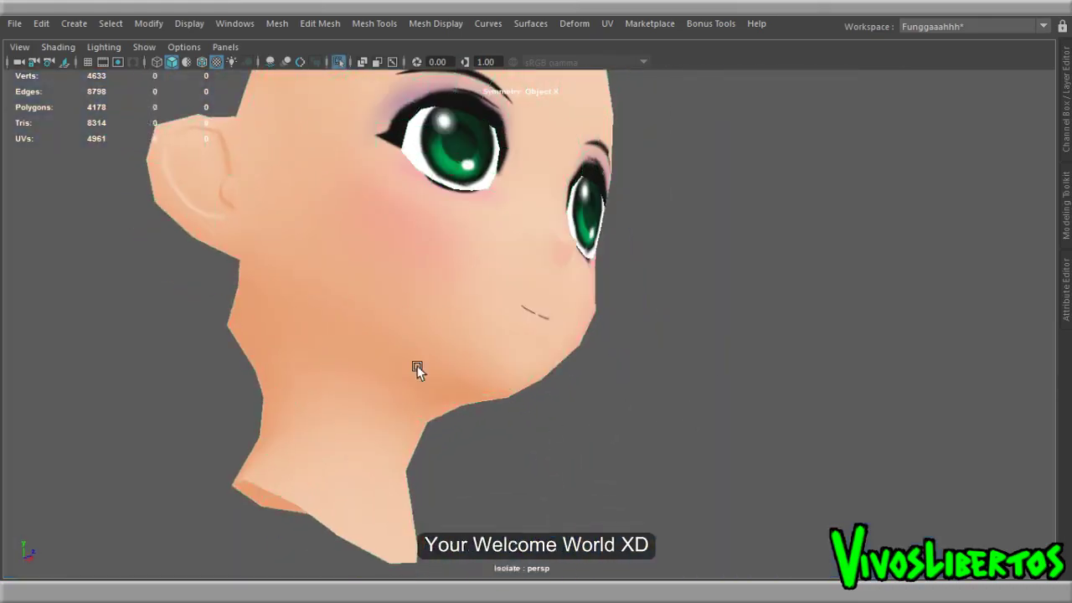